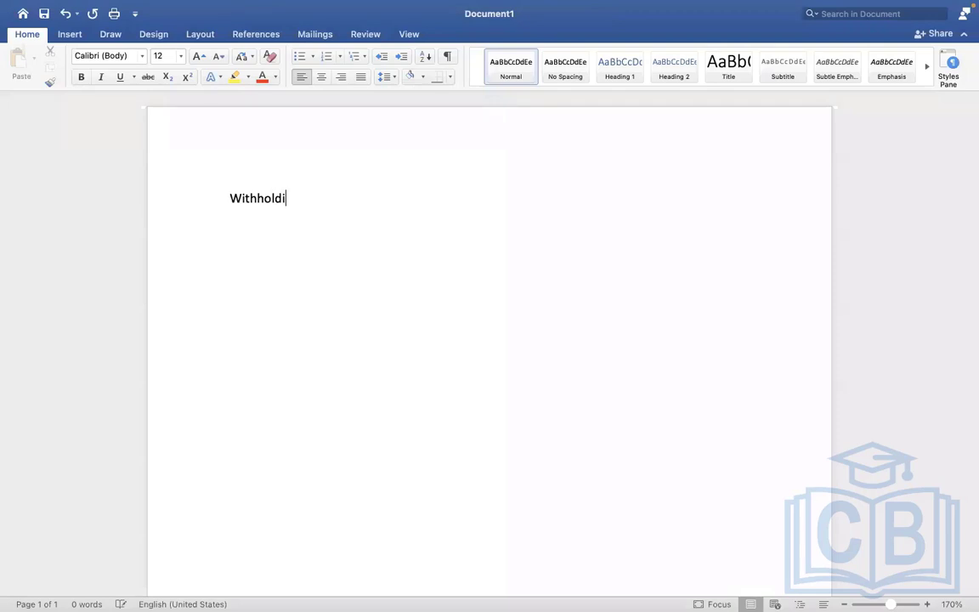
# Complete the document's first line so it reads "Withholding Order / Garnishments"
pyautogui.write('rd')
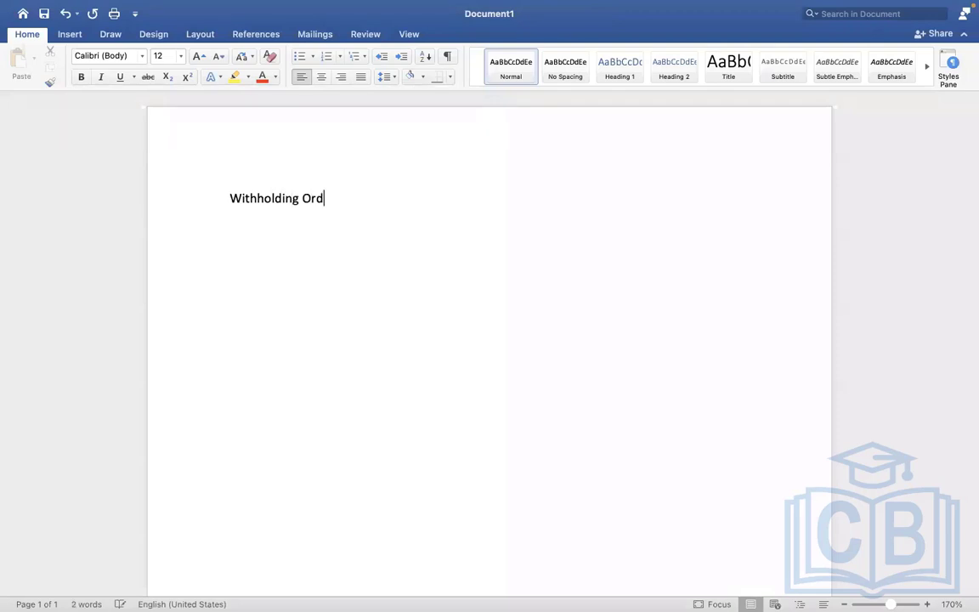
pyautogui.write('er / Garnishments')
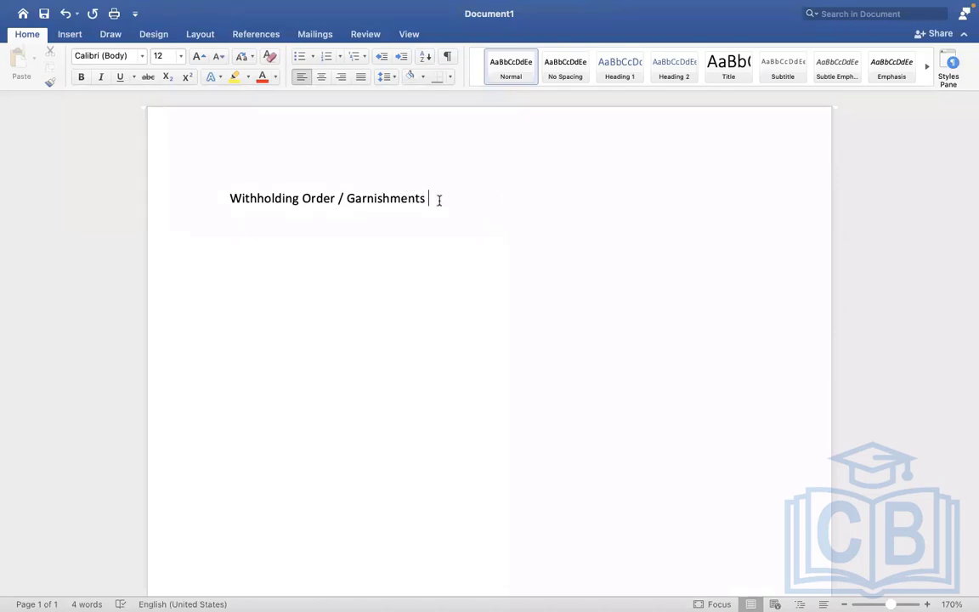
pyautogui.click(170, 198)
pyautogui.click(410, 198)
# Add the line "Two Types of Withholding orde" below the title, separated from it by blank space
pyautogui.press('Return')
pyautogui.press('Return')
pyautogui.press('Return')
pyautogui.write('Two ')
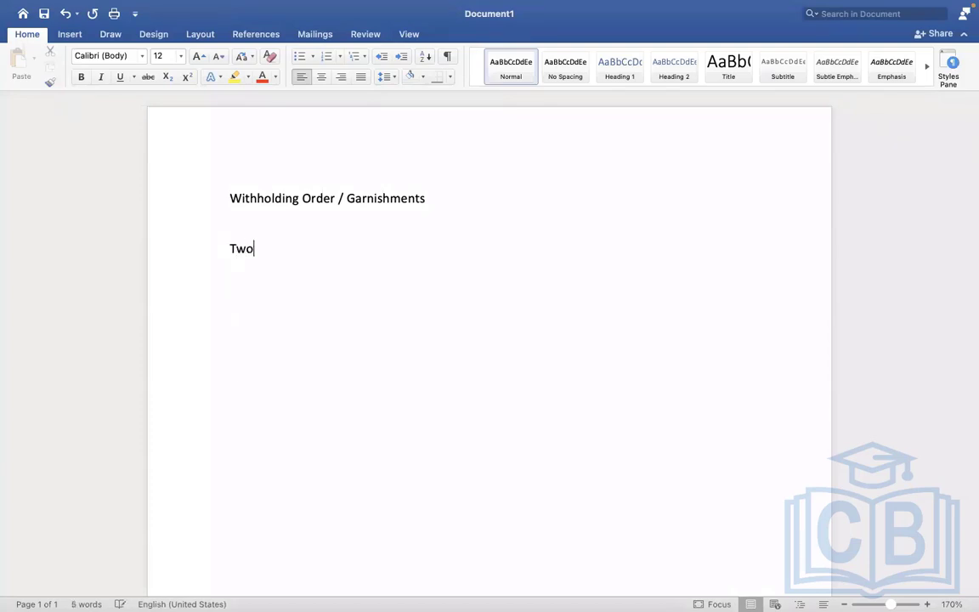
pyautogui.write('Types of With')
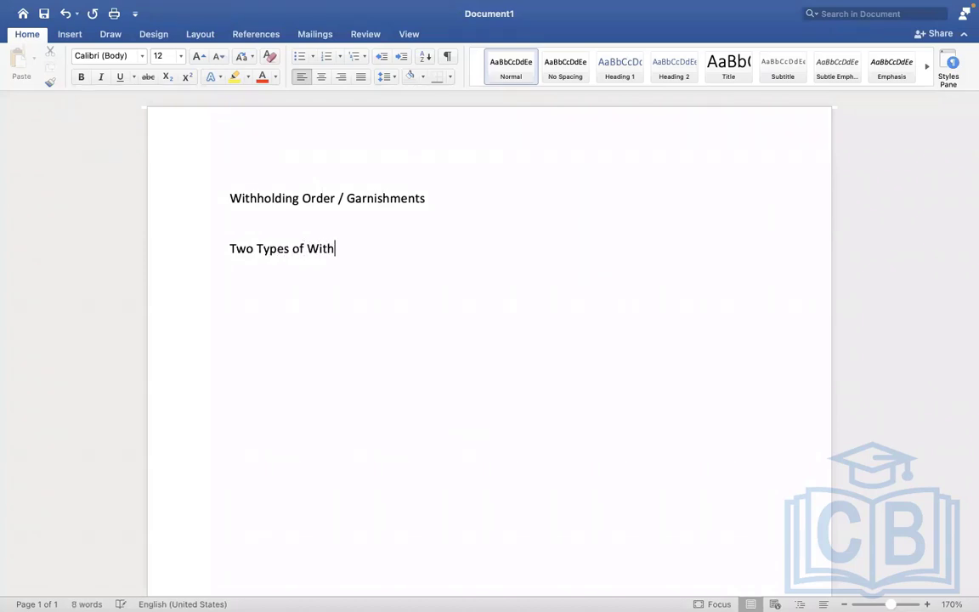
pyautogui.write('holding orde')
pyautogui.press('Return')
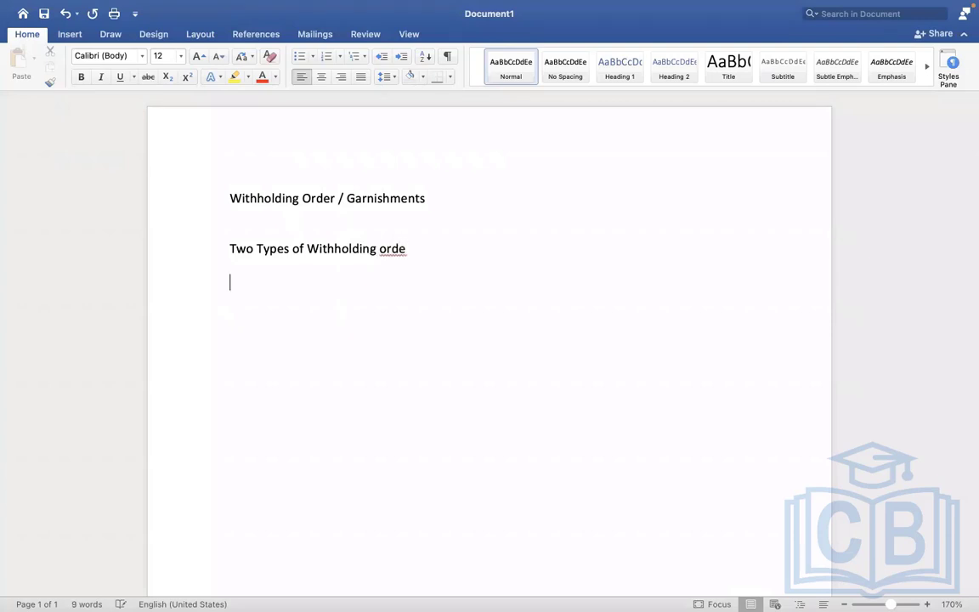
# Add numbered items "Voluntary Withholding order" and "Involuntary Withholding Order", with empty lines left between them
pyautogui.write('1. Voluntary')
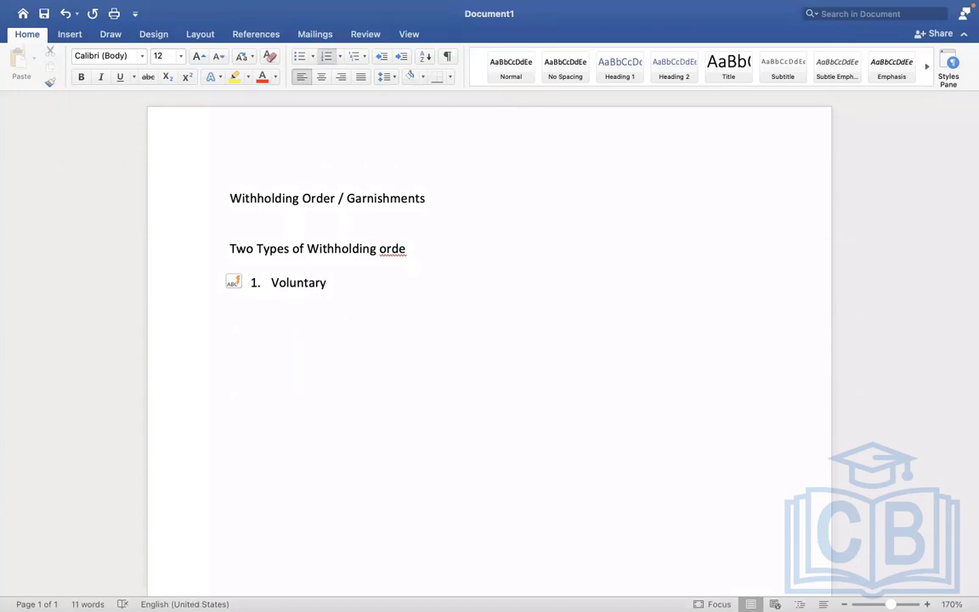
pyautogui.write(' Withholding or')
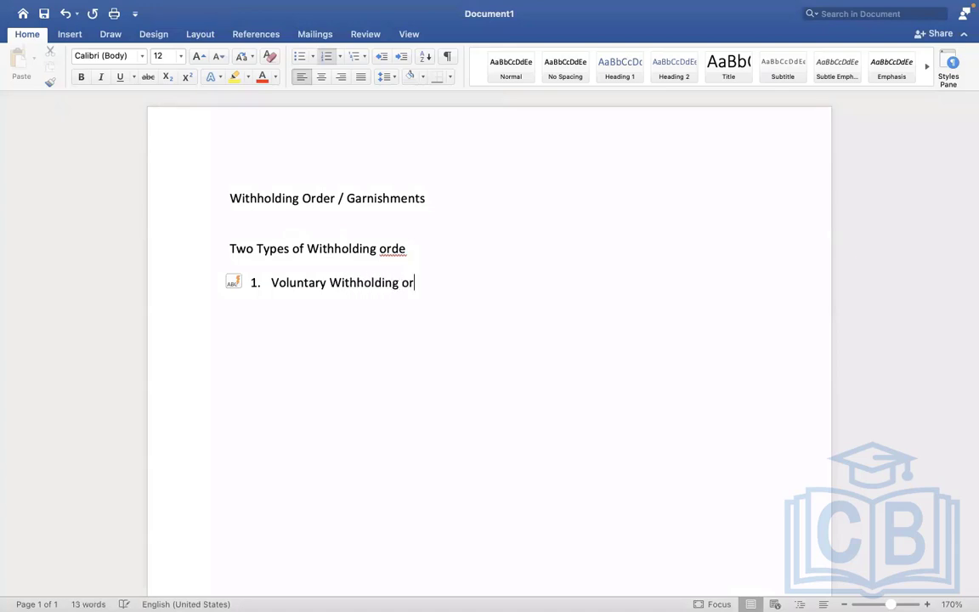
pyautogui.write('der')
pyautogui.press('Return')
pyautogui.press('Return')
pyautogui.press('Return')
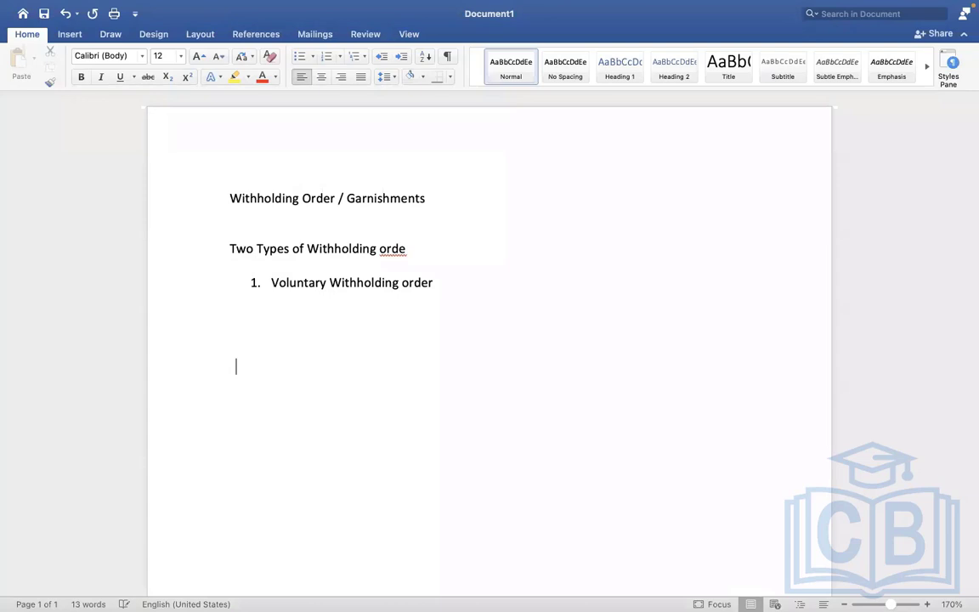
pyautogui.write('2. Inv')
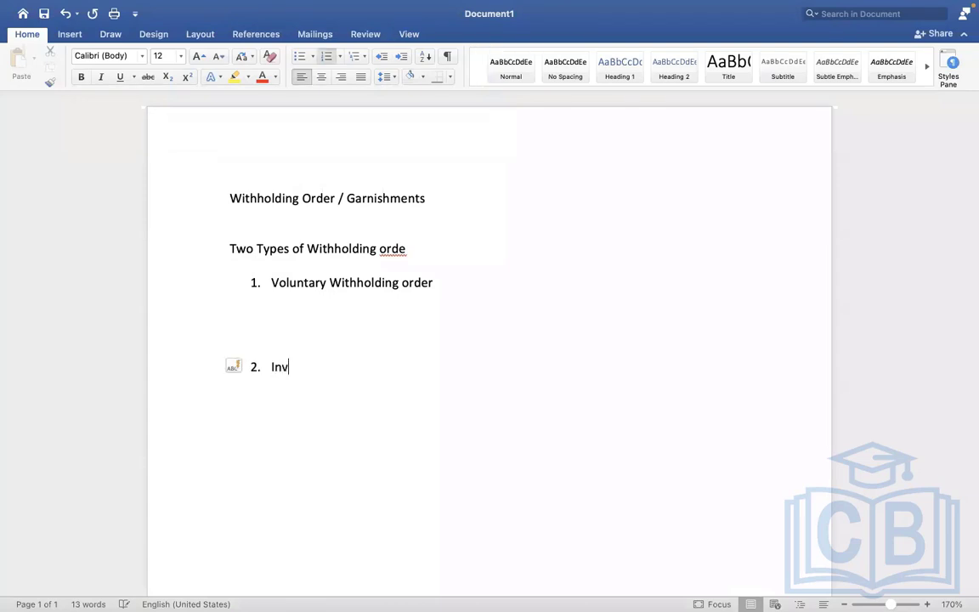
pyautogui.write('oluntary Withholding O')
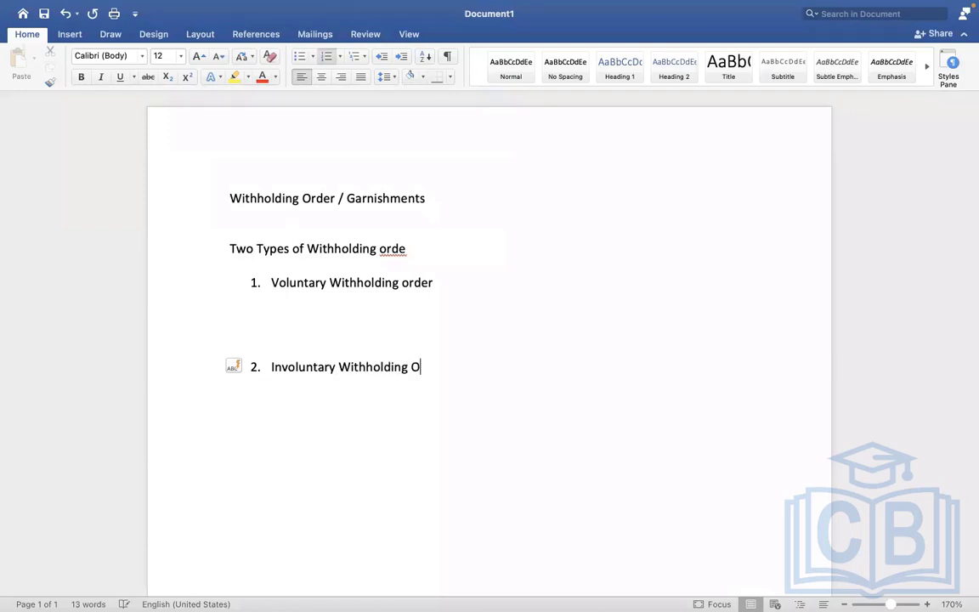
pyautogui.write('rder')
# Start a new numbered list under "Involuntary Withholding Order" with "Child support" as its first item
pyautogui.click(326, 310)
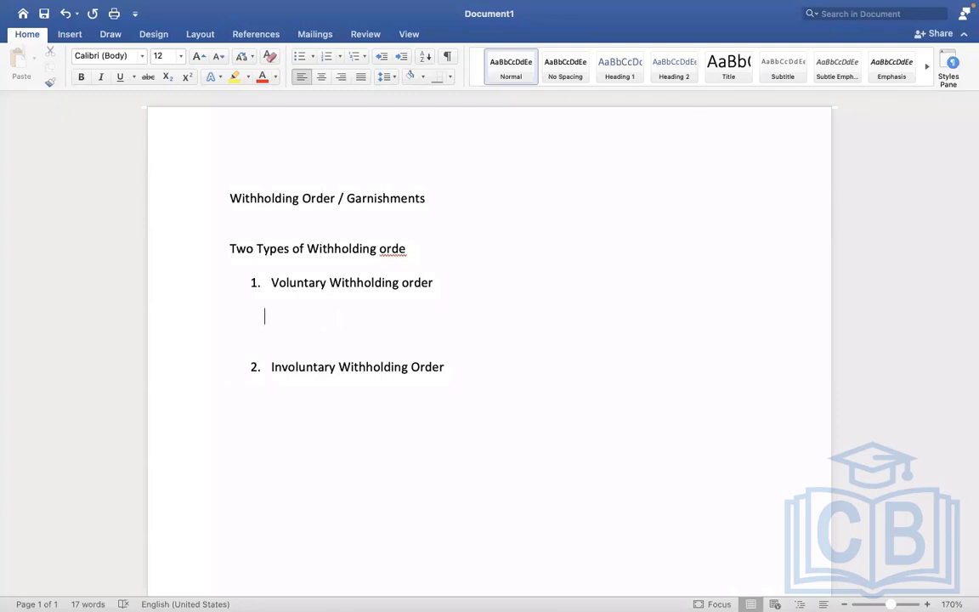
pyautogui.click(266, 363)
pyautogui.click(466, 367)
pyautogui.press('Return')
pyautogui.press('Return')
pyautogui.press('Return')
pyautogui.press('BackSpace')
pyautogui.write('1. Child suppor')
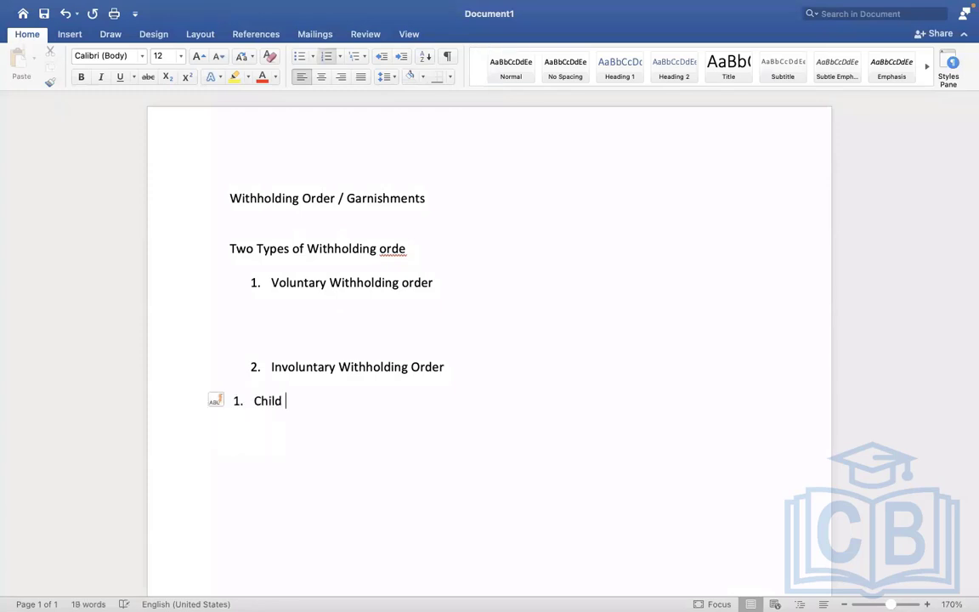
pyautogui.write('t')
pyautogui.press('Return')
# Continue the list under "Involuntary Withholding Order" with the items "Spouse support" and "Creditor Garnishments"
pyautogui.write('Spouse support')
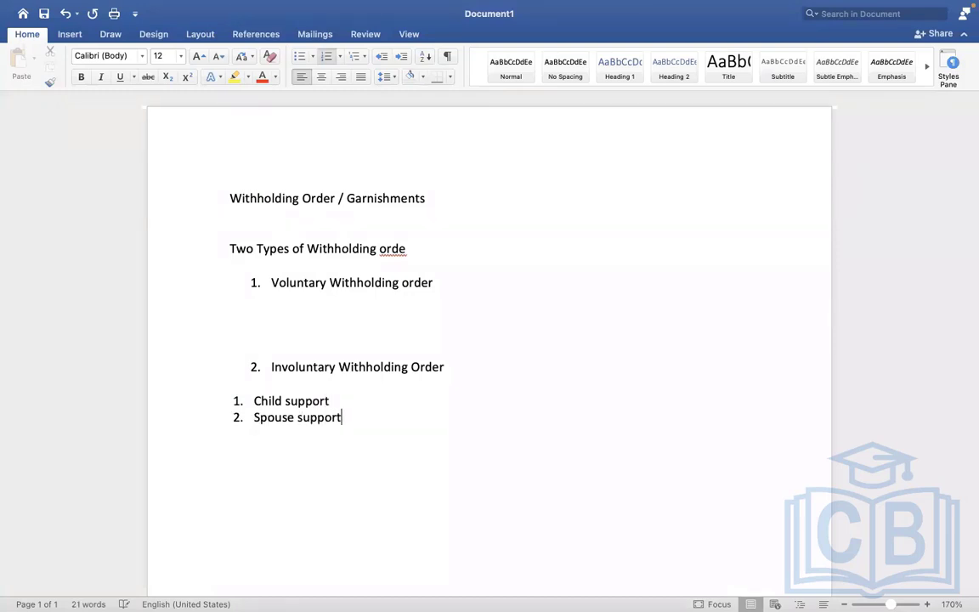
pyautogui.press('Return')
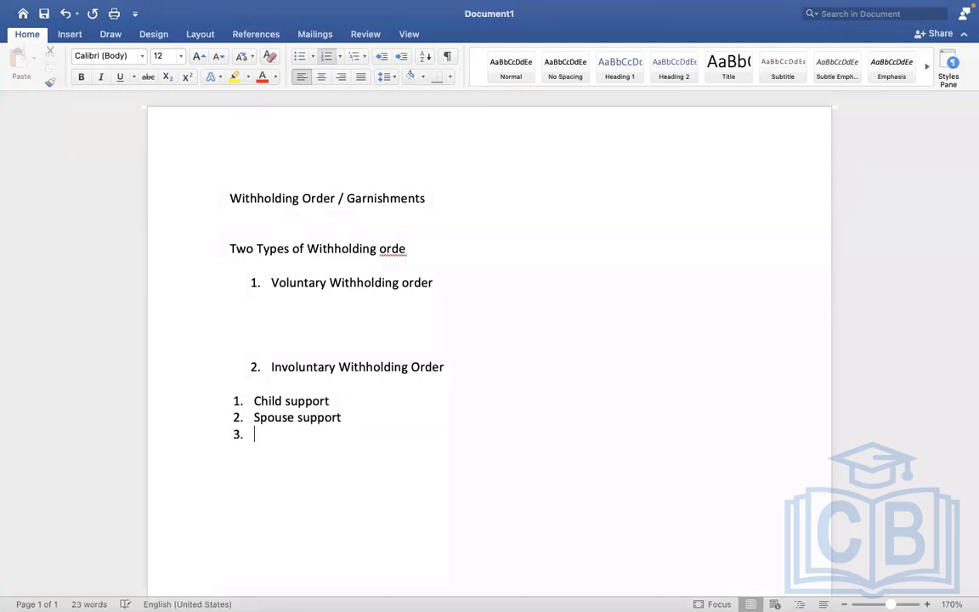
pyautogui.write('Creditor Garnishmen')
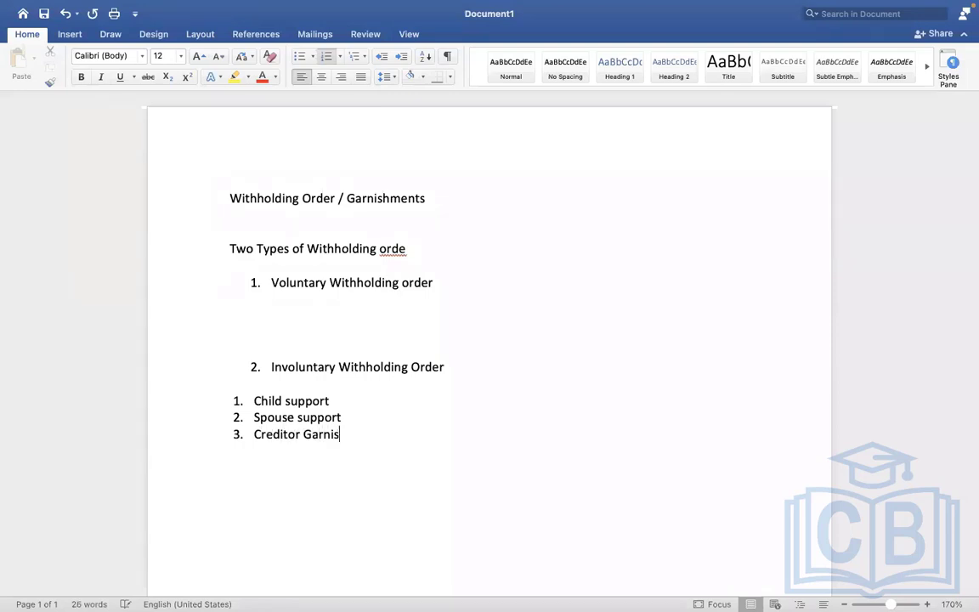
pyautogui.write('ts')
pyautogui.click(342, 416)
pyautogui.press('Return')
pyautogui.press('Return')
pyautogui.press('Return')
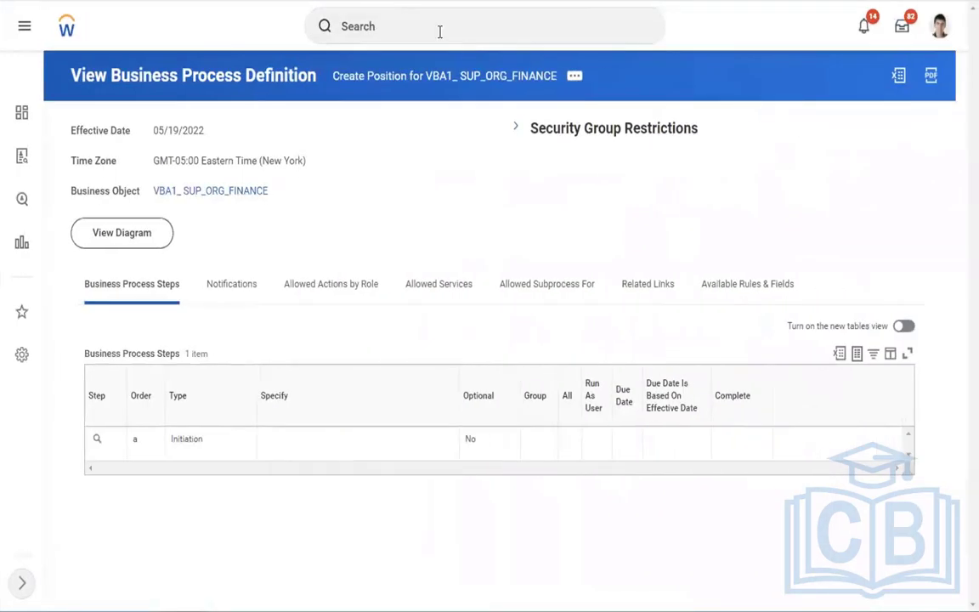
# Switch to Workday, search for "view pay group" and open the View Pay Group task
pyautogui.click(492, 25)
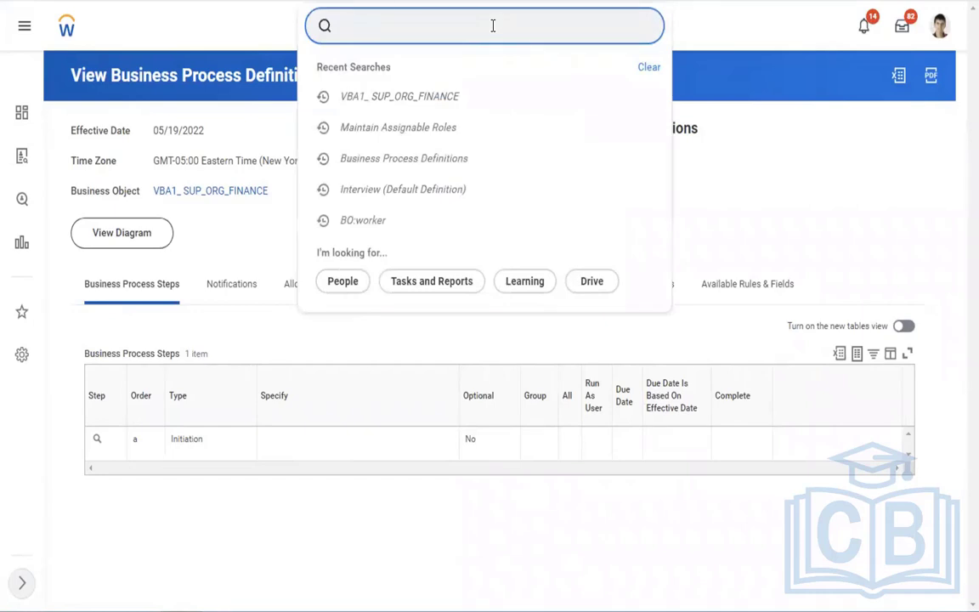
pyautogui.write('view pay grou')
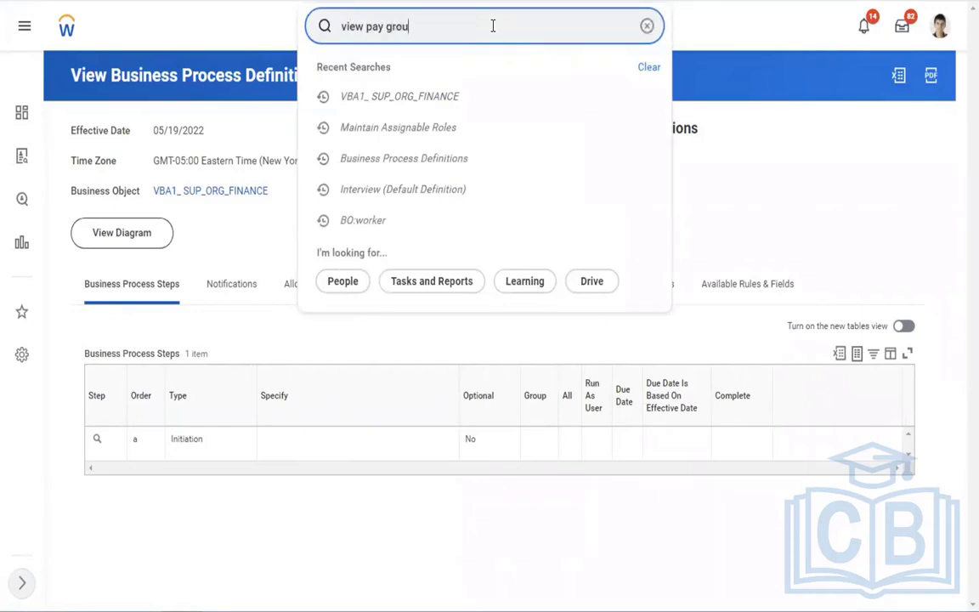
pyautogui.write('p')
pyautogui.click(379, 86)
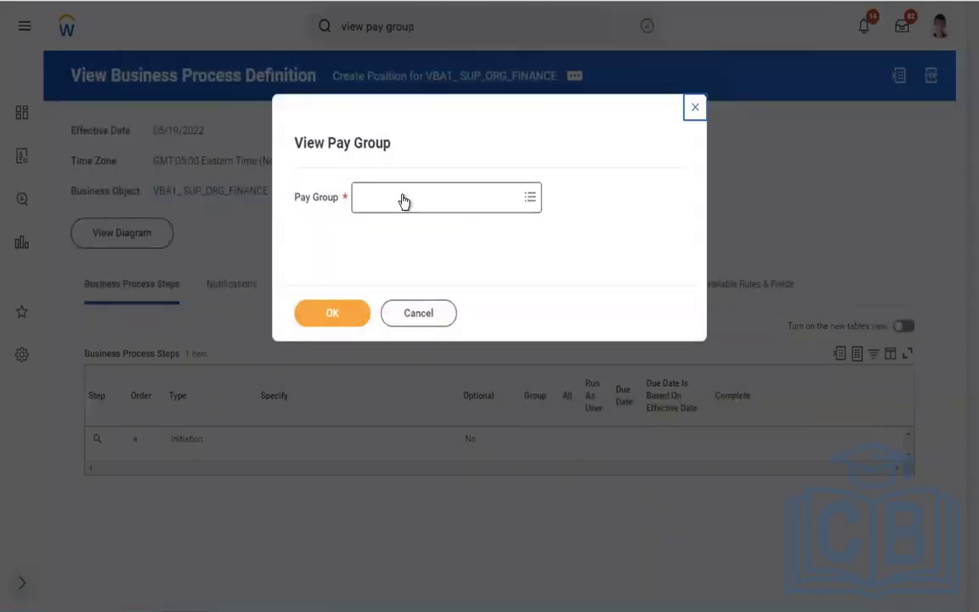
# Choose the pay group USA Semi-monthly Professional Corporate and open it
pyautogui.click(403, 200)
pyautogui.write('sem')
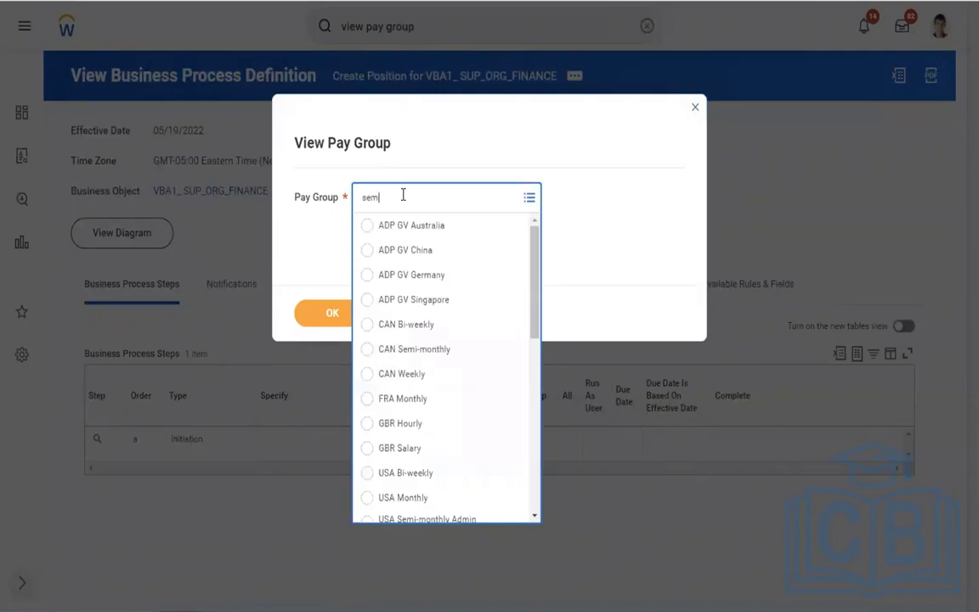
pyautogui.write('i month cc')
pyautogui.write('rpo')
pyautogui.press('Return')
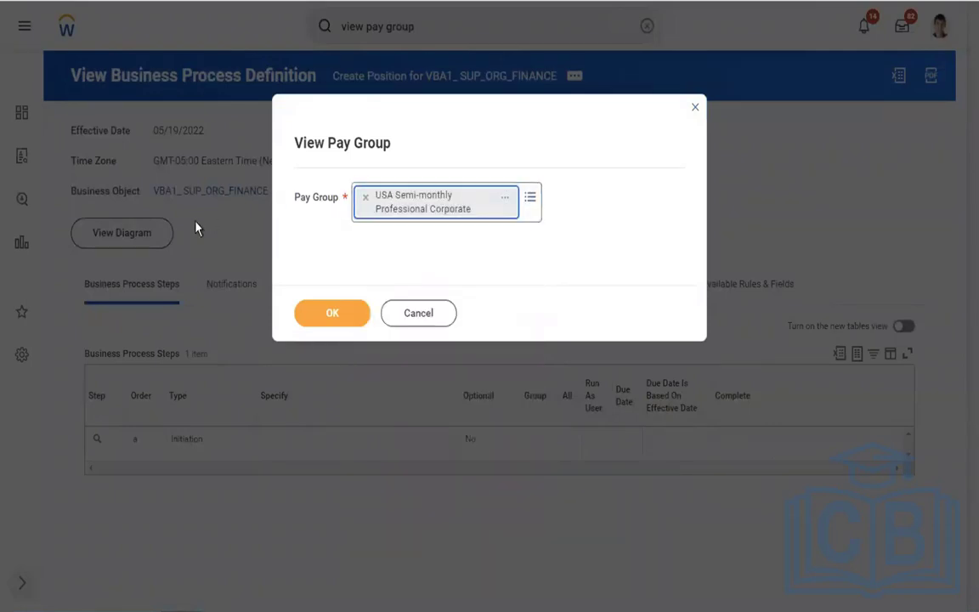
pyautogui.click(327, 319)
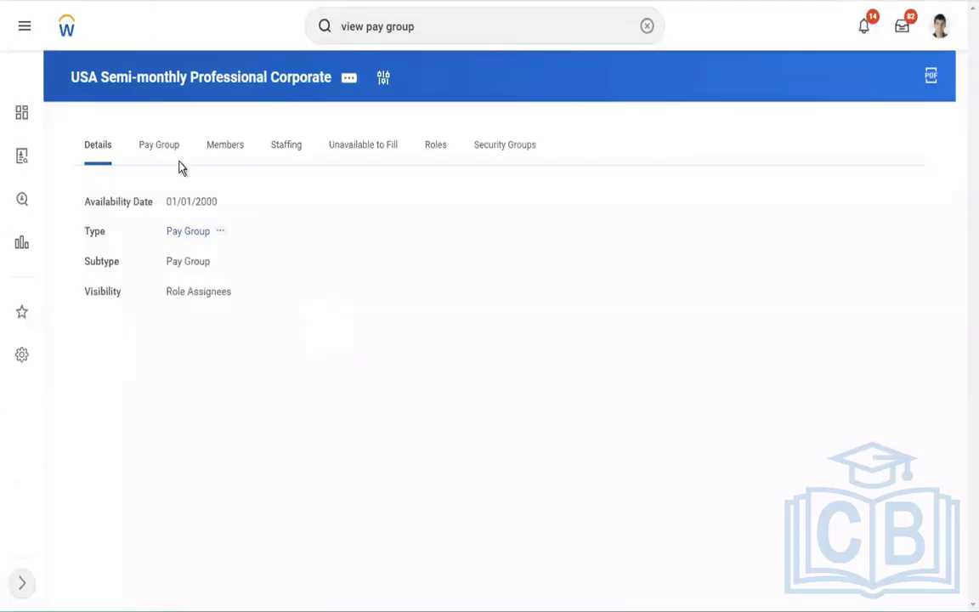
# Show the pay group's members and open the profile of the P-00501 Tax Accountant in a new tab
pyautogui.click(219, 158)
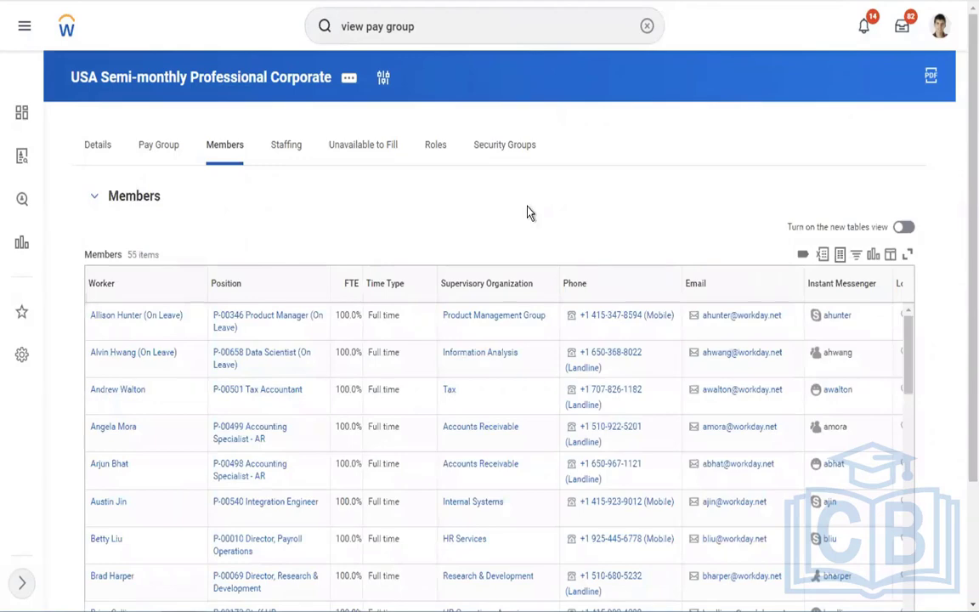
pyautogui.scroll(-2, 528, 212)
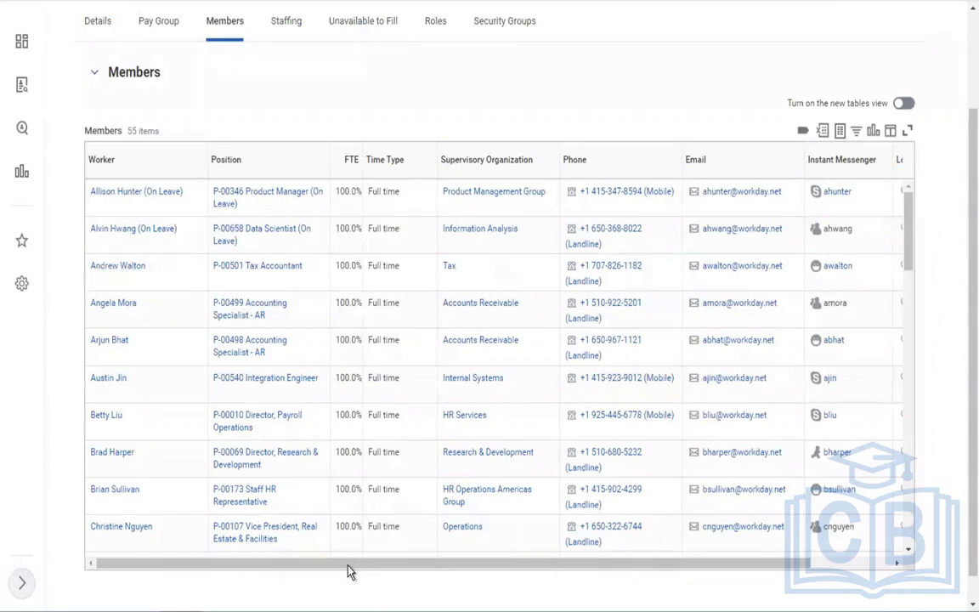
pyautogui.moveTo(445, 564); pyautogui.dragTo(114, 494)
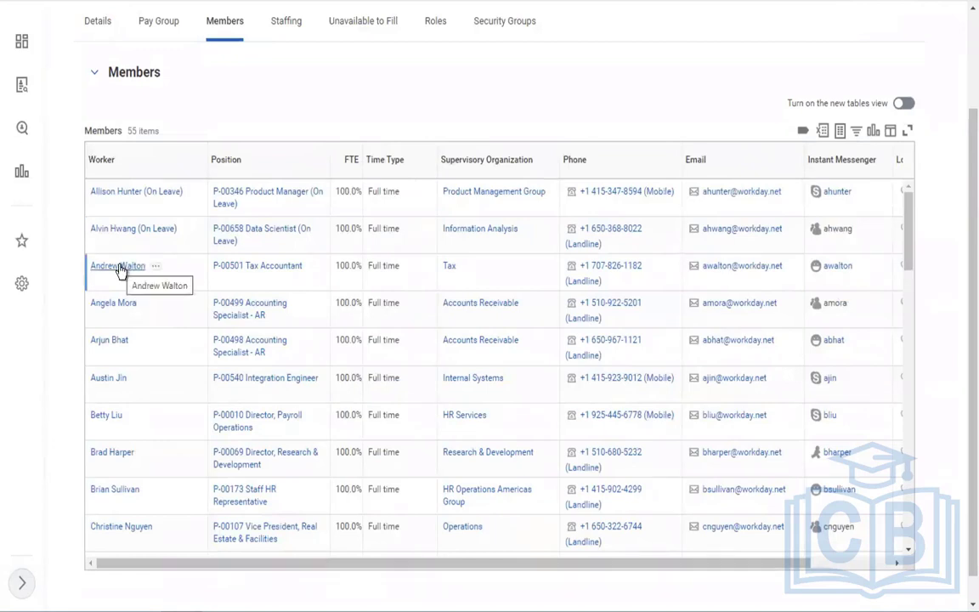
pyautogui.rightClick(125, 269)
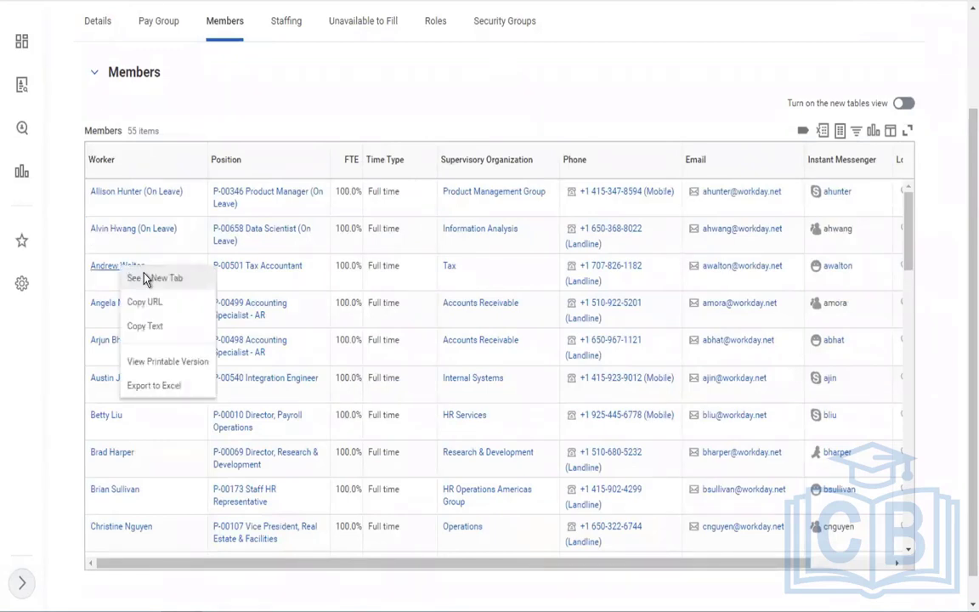
pyautogui.click(146, 279)
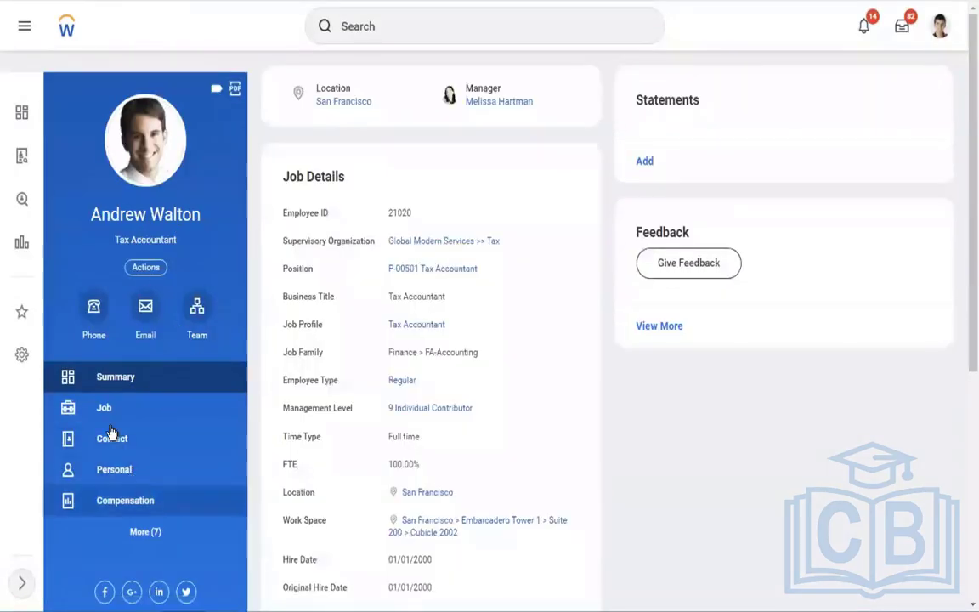
# Review the worker's payroll results, including gross and net pay, and display the worker's Withholding Orders
pyautogui.click(150, 534)
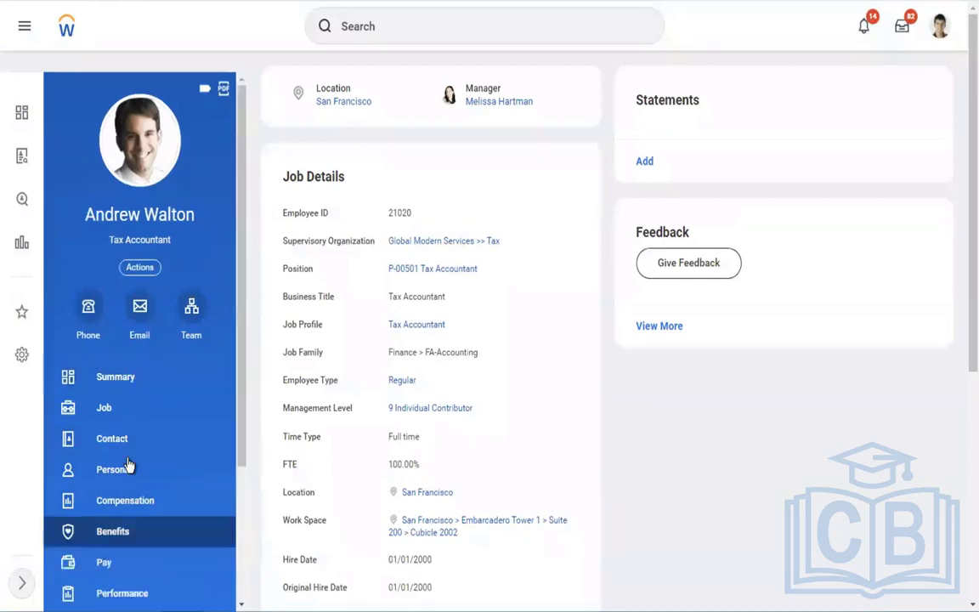
pyautogui.click(104, 564)
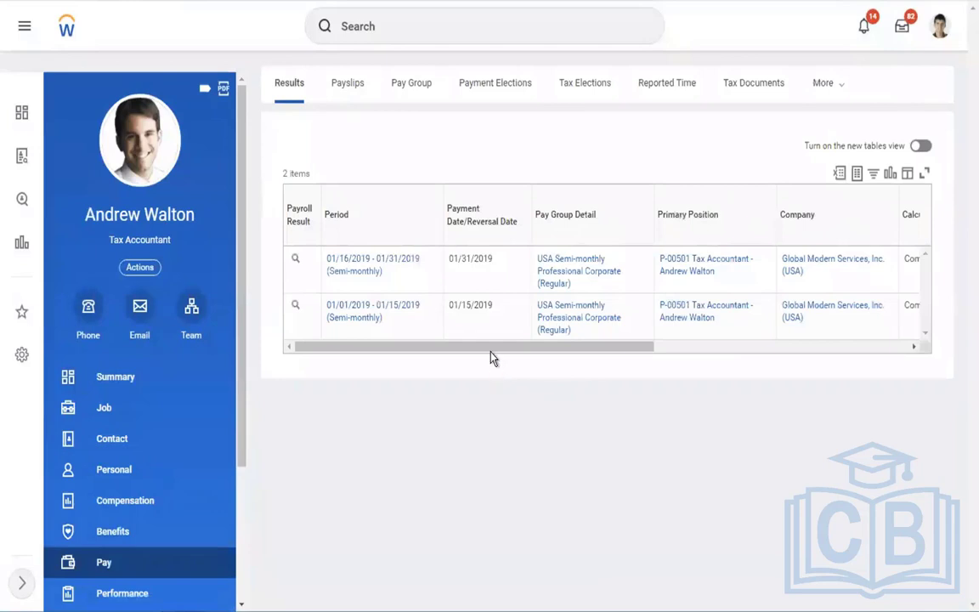
pyautogui.moveTo(546, 349); pyautogui.dragTo(826, 356)
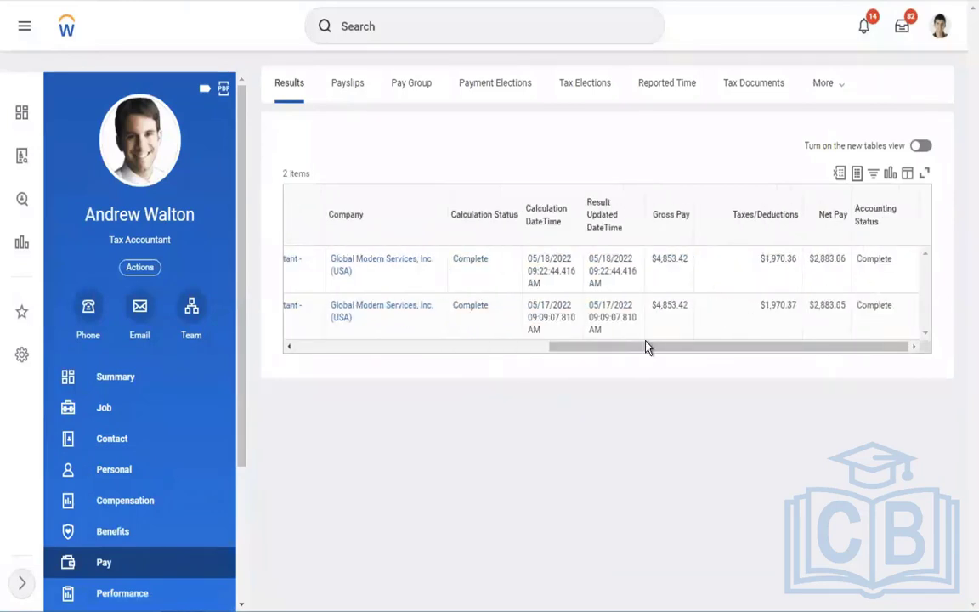
pyautogui.click(847, 86)
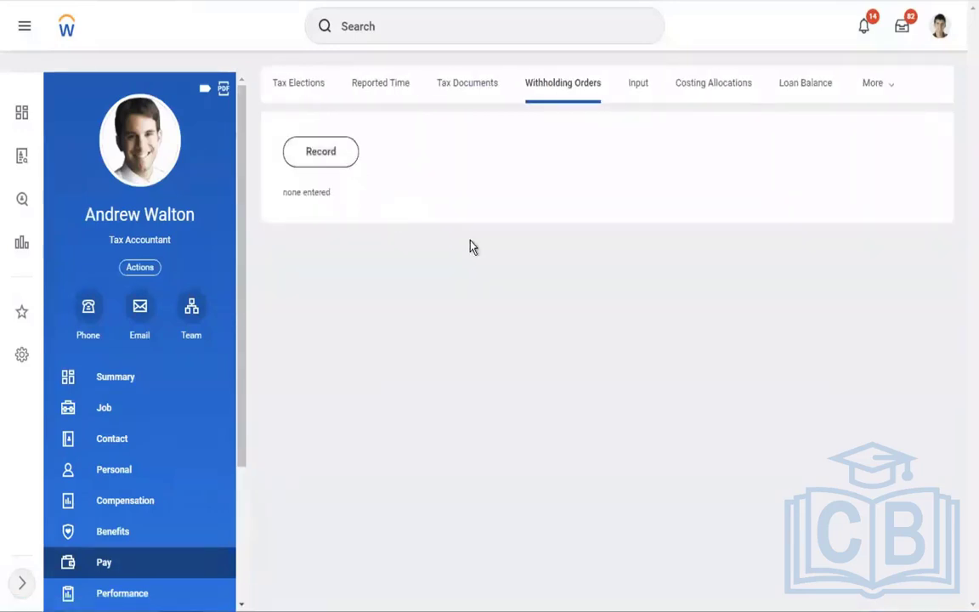
# Review the worker's personal information and the job details in the profile summary
pyautogui.scroll(-3, 225, 409)
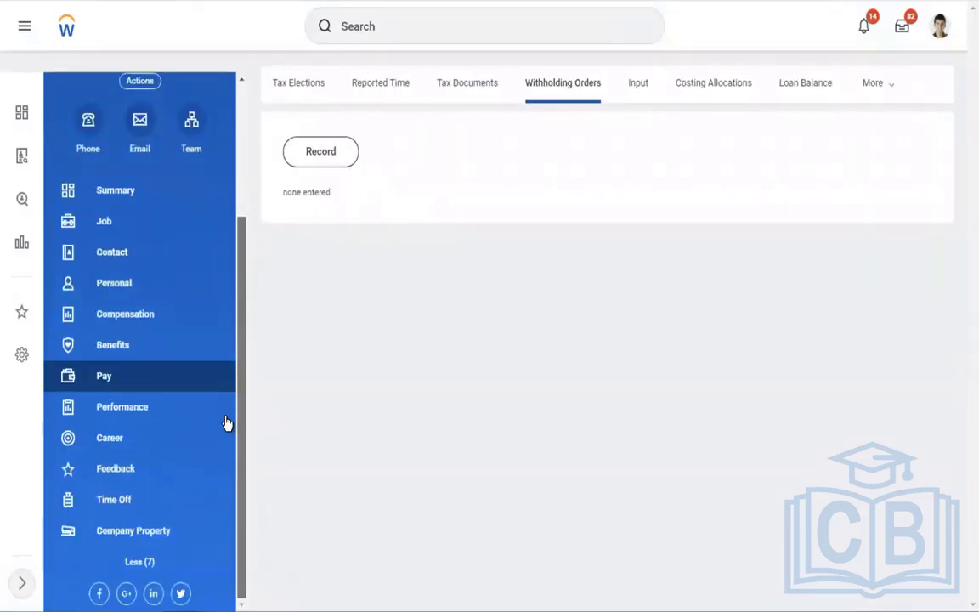
pyautogui.click(110, 284)
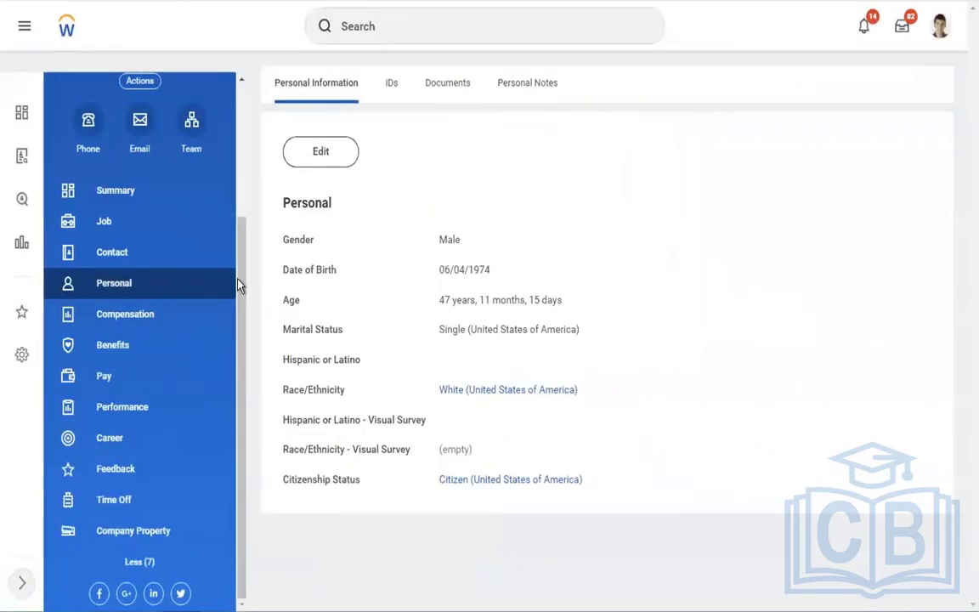
pyautogui.moveTo(238, 234); pyautogui.dragTo(248, 116)
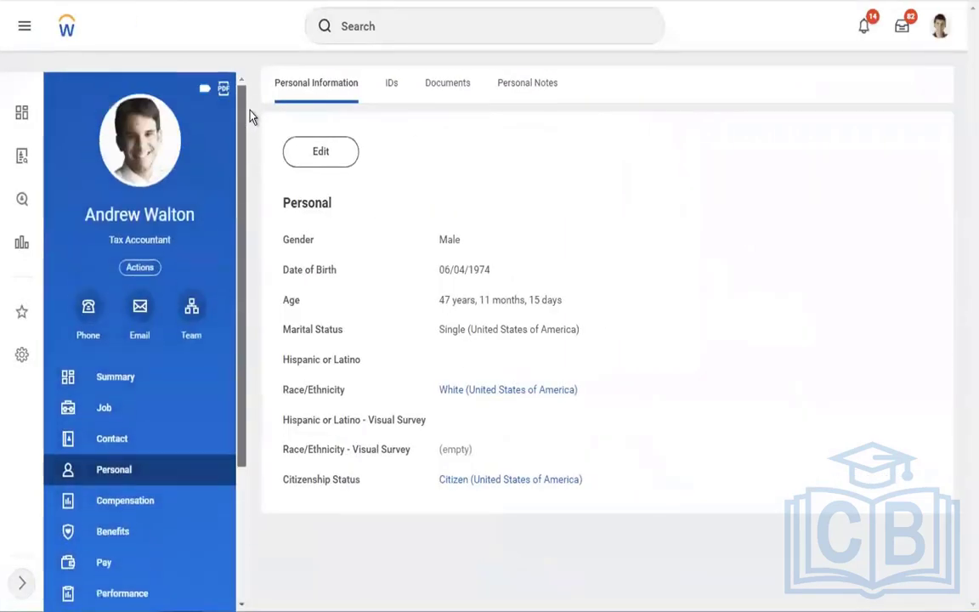
pyautogui.tripleClick(75, 223)
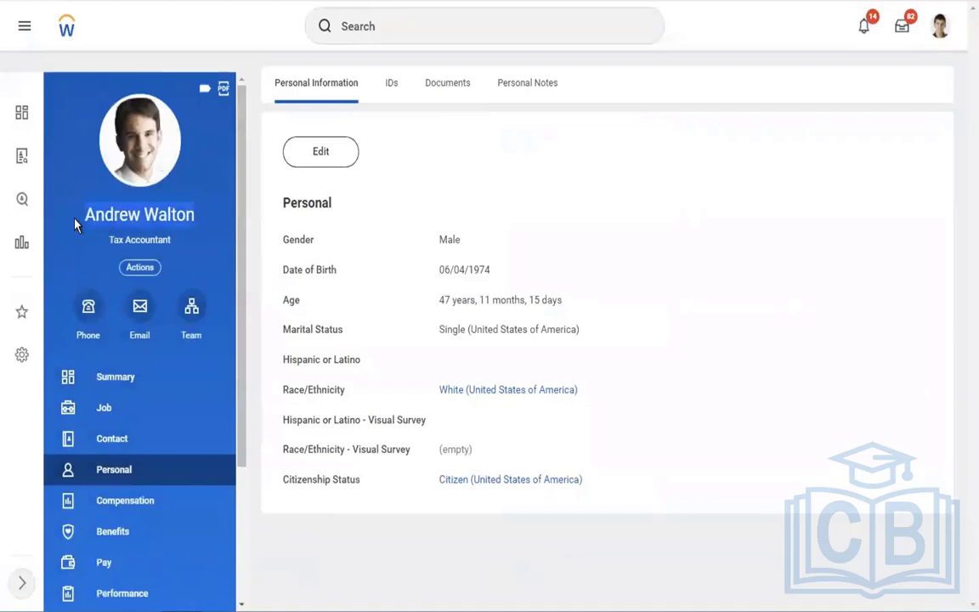
pyautogui.hotkey('ctrl', 'Left')
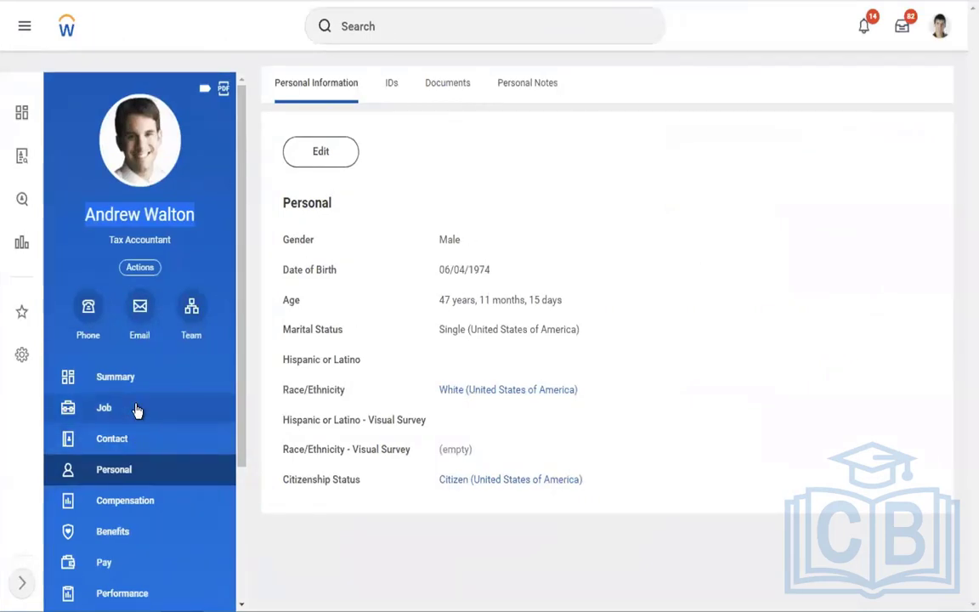
pyautogui.click(142, 403)
pyautogui.click(132, 383)
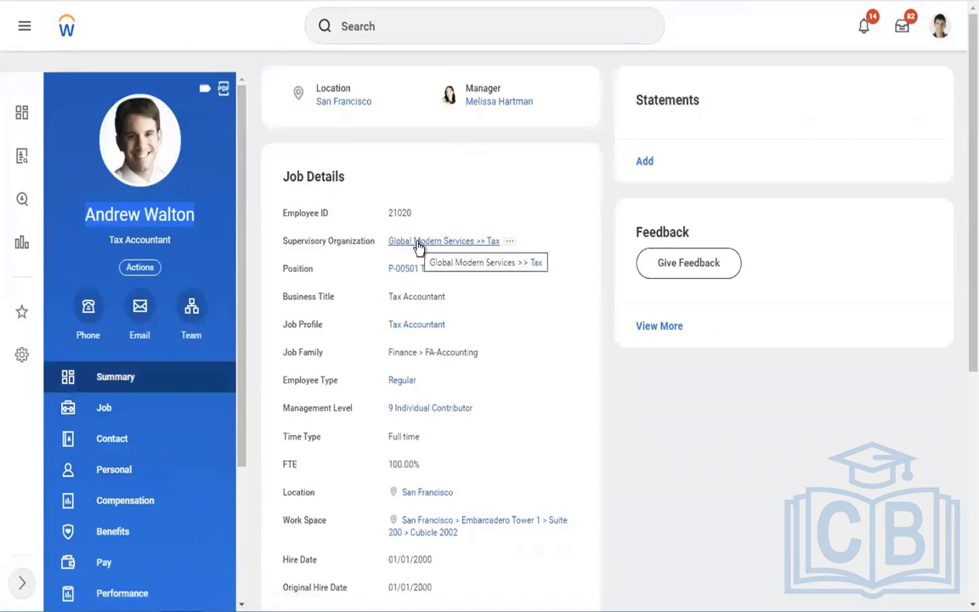
# Switch to the Word notes and add the employee's surname below the list, with the line "Employer : GMS" above it
pyautogui.hotkey('ctrl', 'Left')
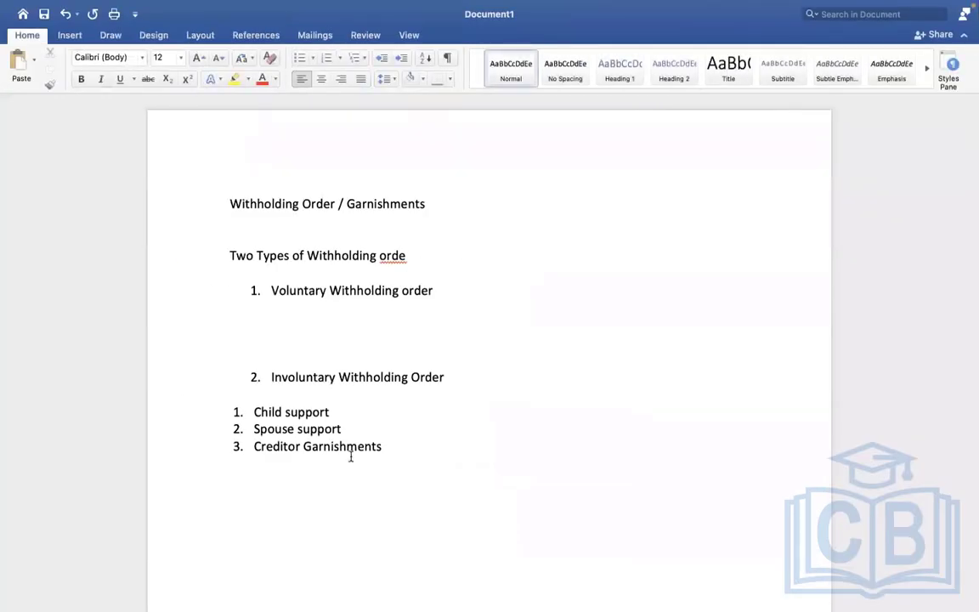
pyautogui.press('Return')
pyautogui.press('Return')
pyautogui.write('Walton')
pyautogui.click(215, 529)
pyautogui.write('Employ')
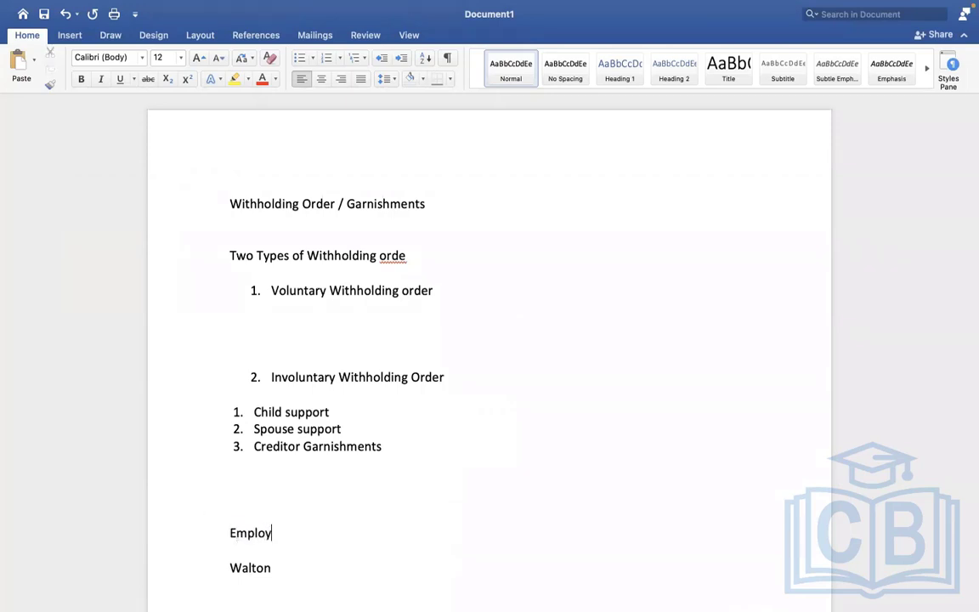
pyautogui.write('er : GMS')
# Label the surname line in the notes with "Employee :" in front of the name
pyautogui.click(230, 567)
pyautogui.write('Emplo')
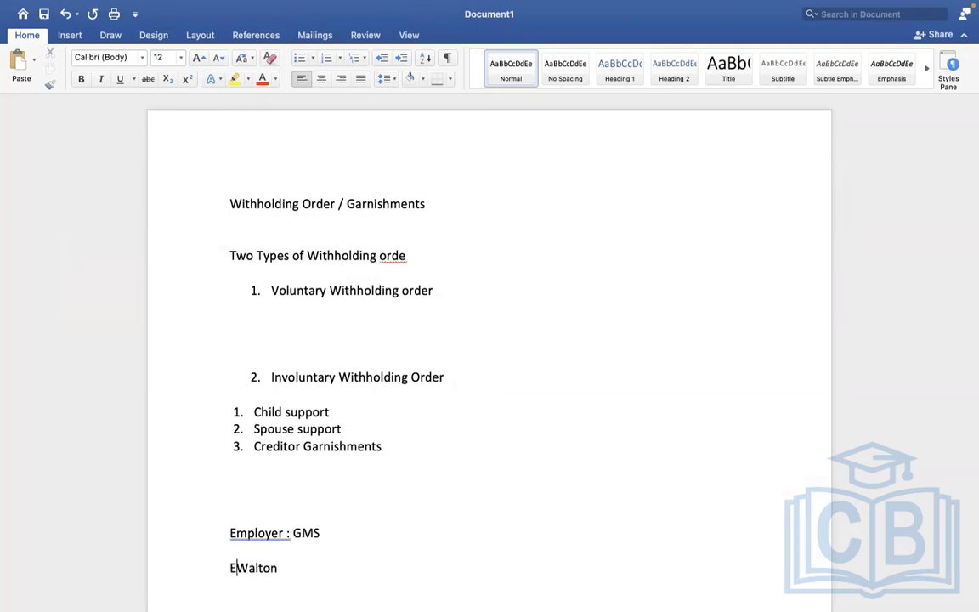
pyautogui.write('yee :')
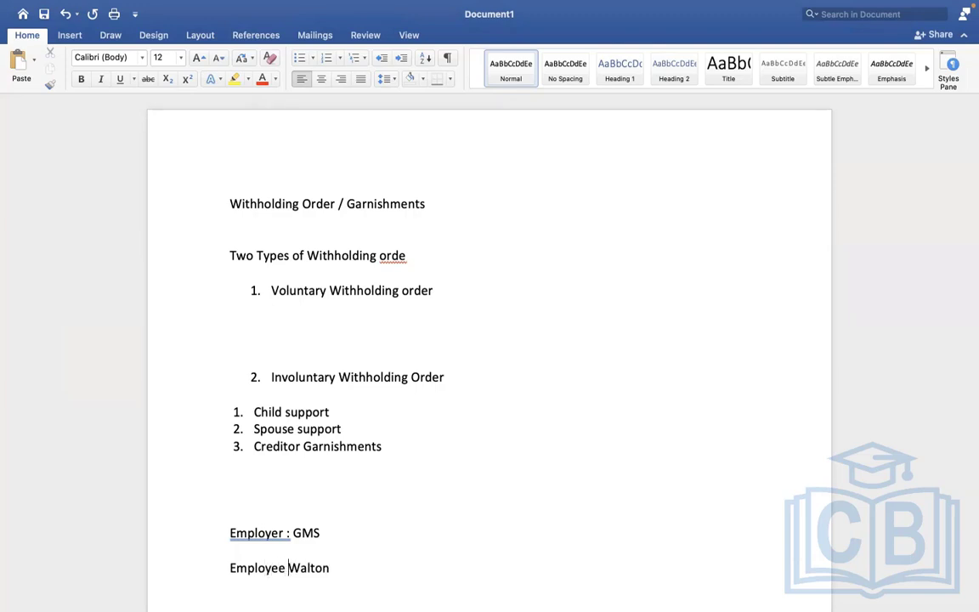
# Add the line "CITI Bank – 10000 USD" below the employee line
pyautogui.click(381, 564)
pyautogui.press('Return')
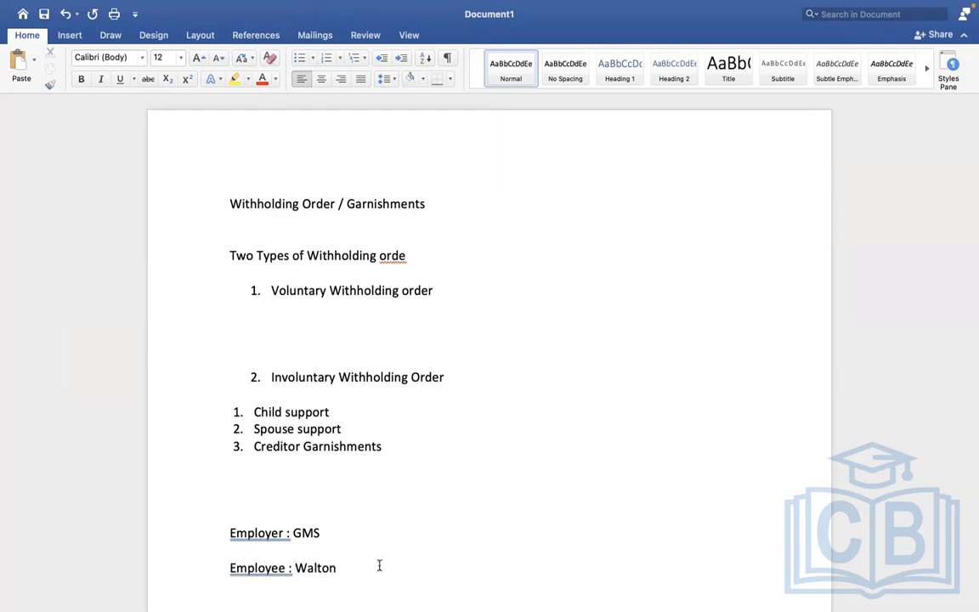
pyautogui.press('Return')
pyautogui.press('Return')
pyautogui.press('Return')
pyautogui.press('Return')
pyautogui.press('Return')
pyautogui.press('Return')
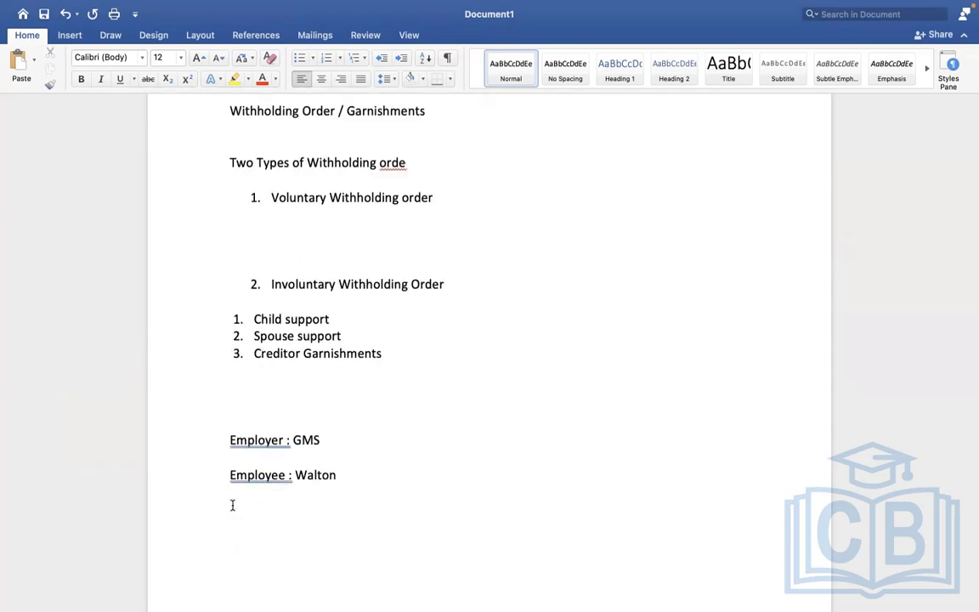
pyautogui.click(232, 504)
pyautogui.write('CITI bANK')
pyautogui.press('BackSpace')
pyautogui.press('BackSpace')
pyautogui.press('BackSpace')
pyautogui.press('BackSpace')
pyautogui.write('Bank - 10000')
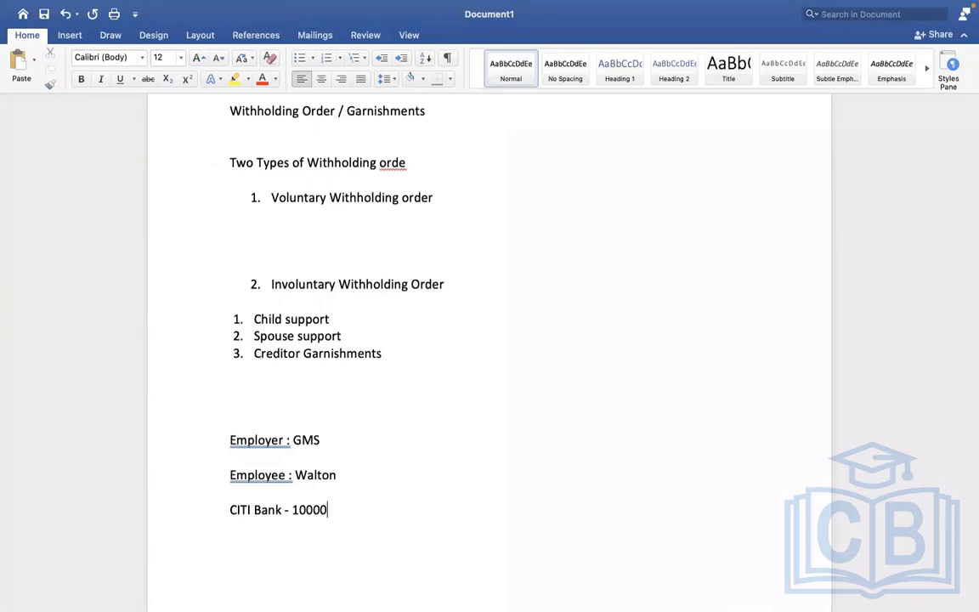
pyautogui.write(' USD')
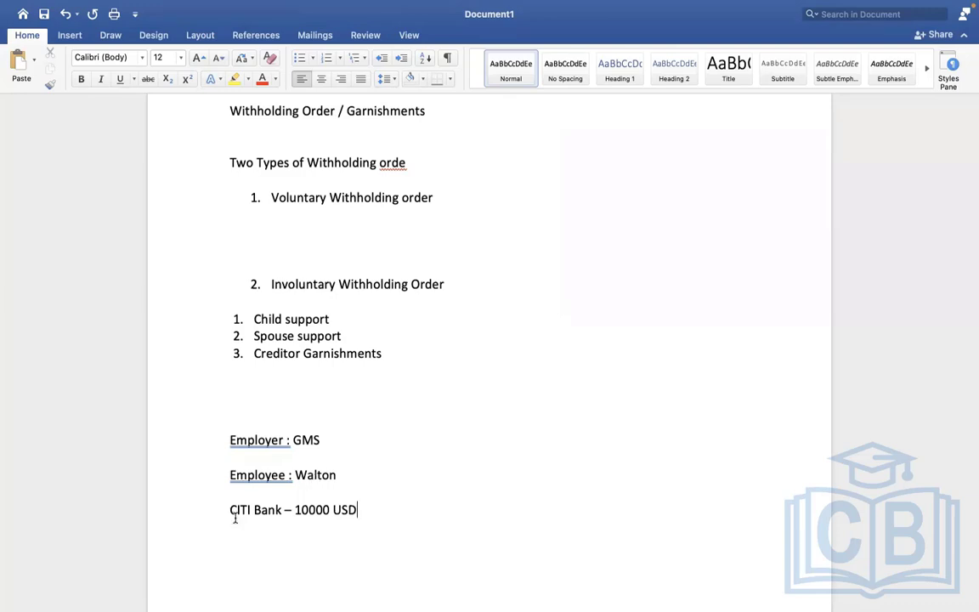
# Add a line reading "1000 USD" below the CITI Bank entry
pyautogui.click(368, 497)
pyautogui.moveTo(294, 509); pyautogui.dragTo(362, 504)
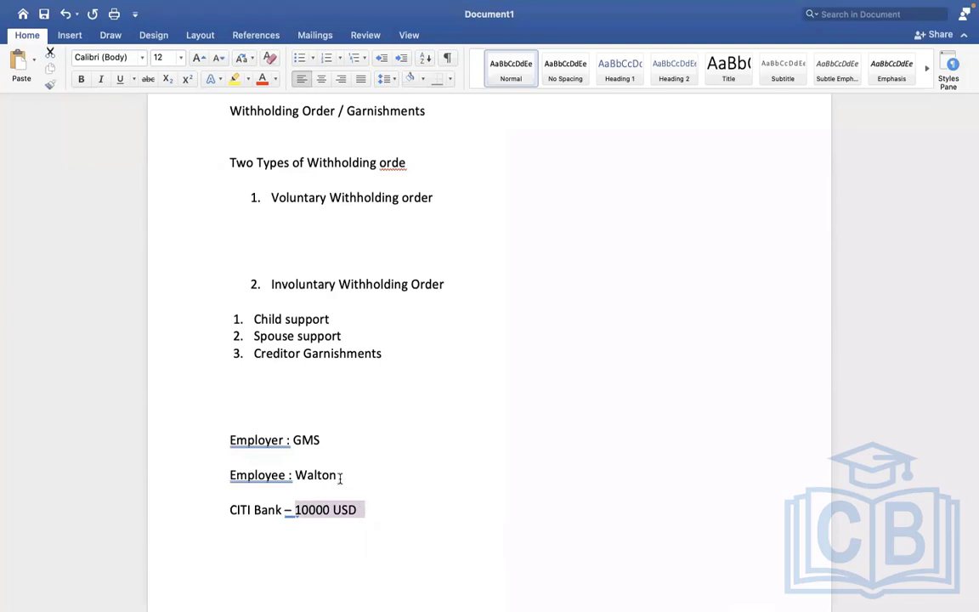
pyautogui.click(340, 477)
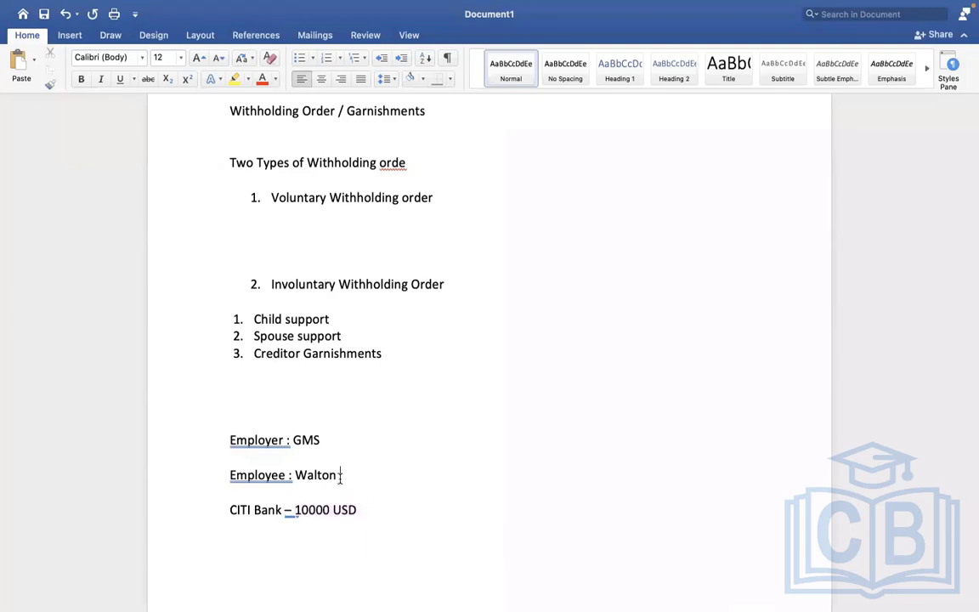
pyautogui.click(379, 515)
pyautogui.press('Return')
pyautogui.press('Return')
pyautogui.write('1000 USD')
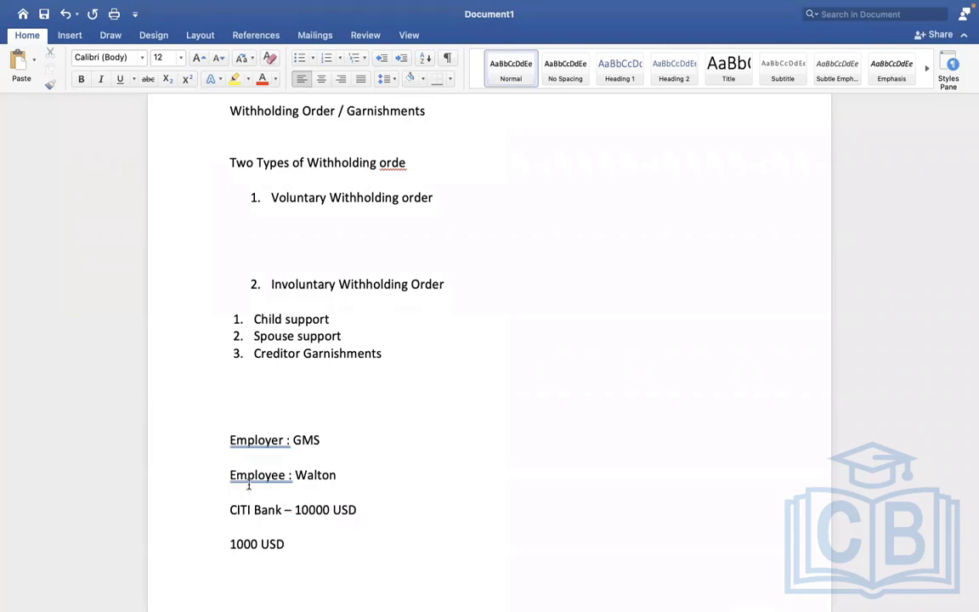
# Examine the employee line and the CITI Bank entry in the notes, highlighting each in turn
pyautogui.tripleClick(338, 474)
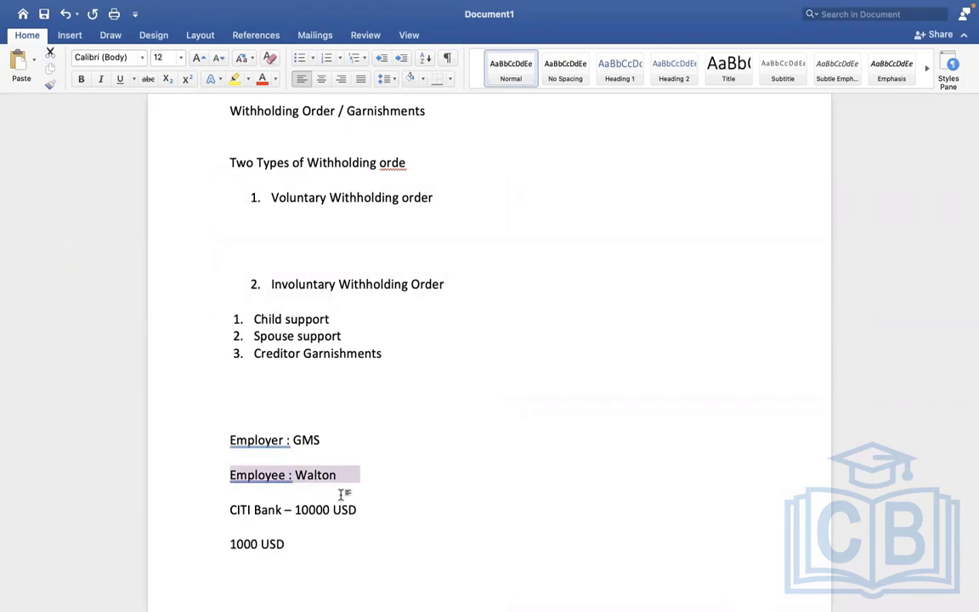
pyautogui.click(297, 532)
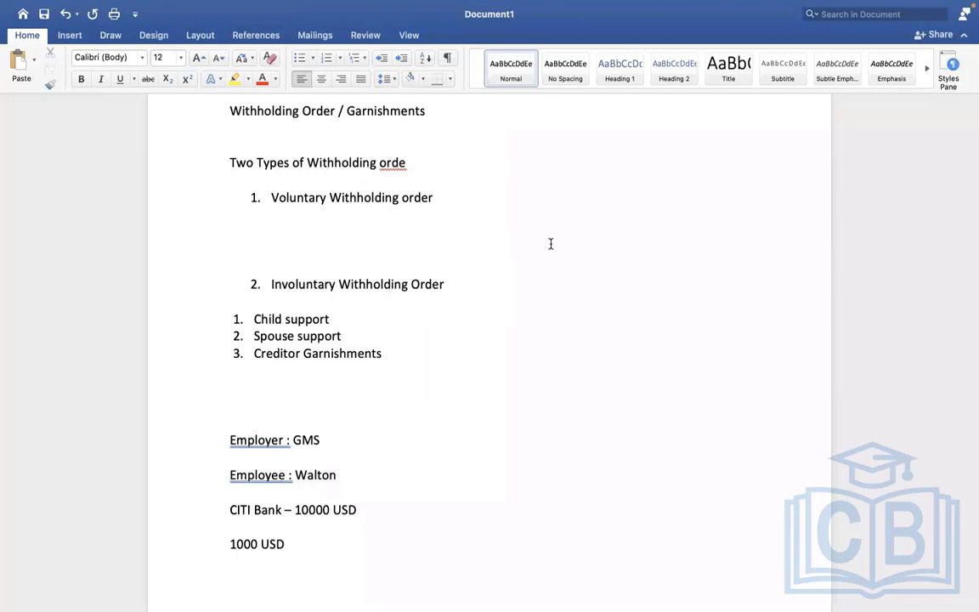
pyautogui.click(549, 304)
pyautogui.moveTo(343, 475); pyautogui.dragTo(250, 478)
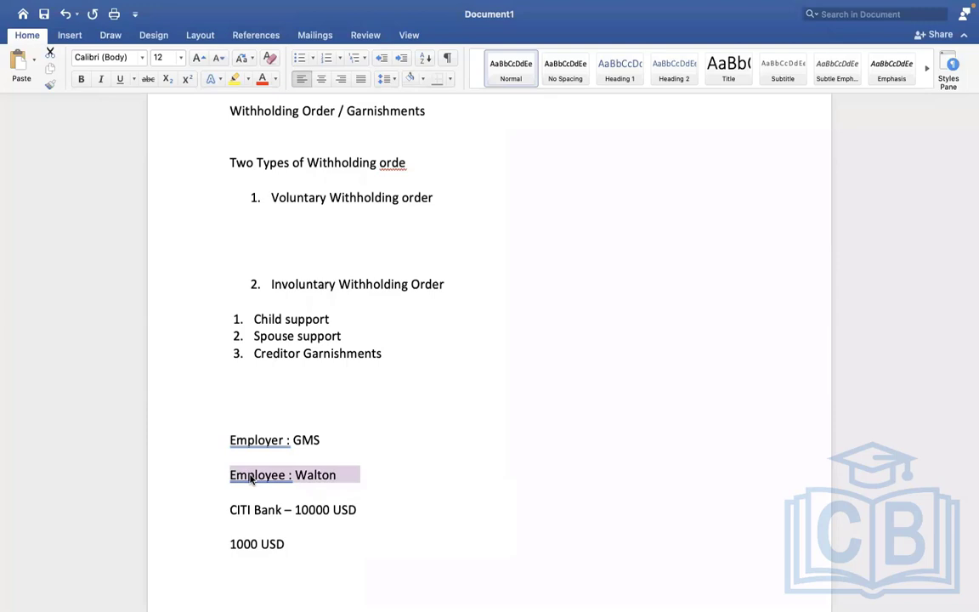
pyautogui.click(229, 510)
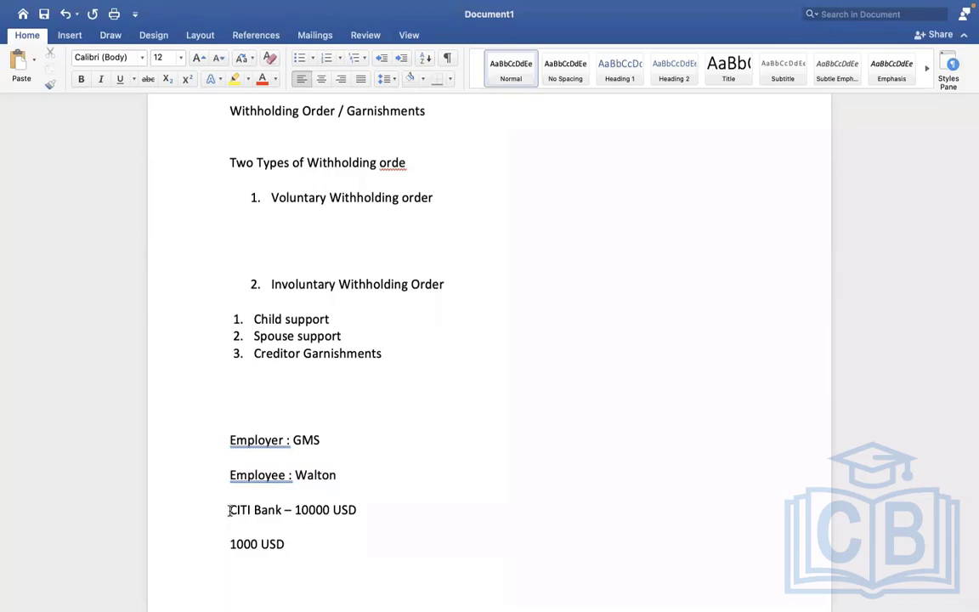
pyautogui.moveTo(230, 510); pyautogui.dragTo(279, 512)
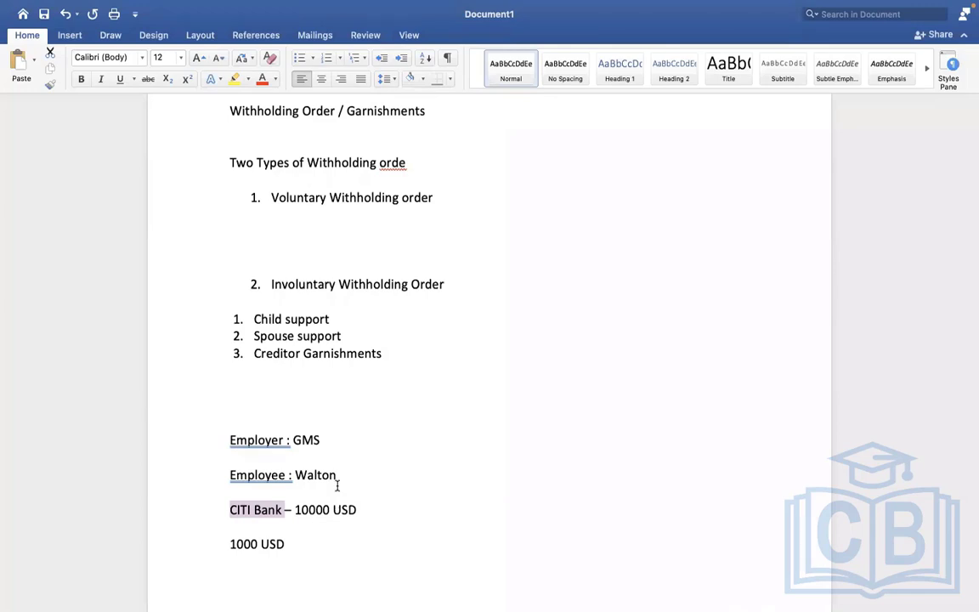
pyautogui.click(284, 510)
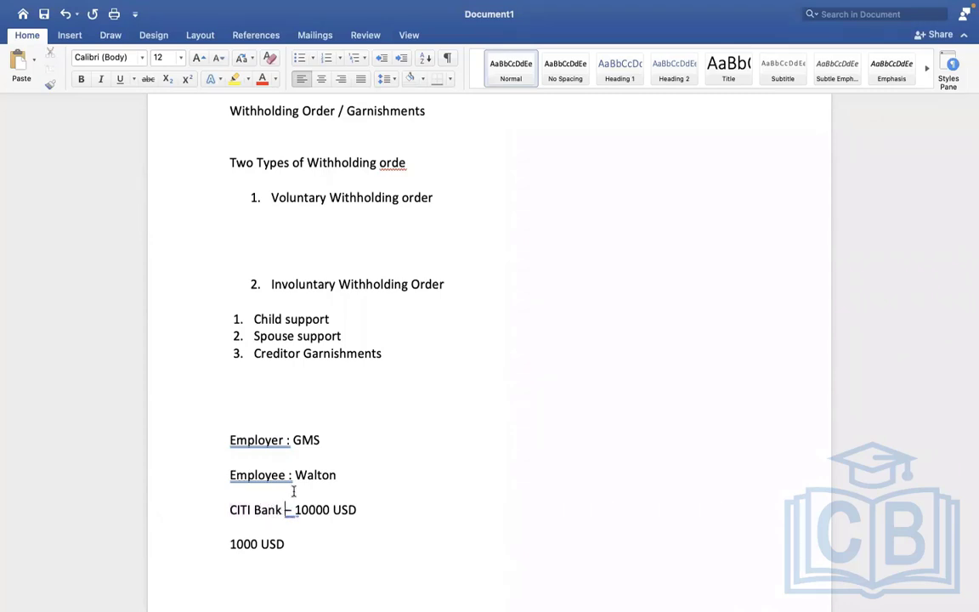
pyautogui.moveTo(313, 478); pyautogui.dragTo(340, 477)
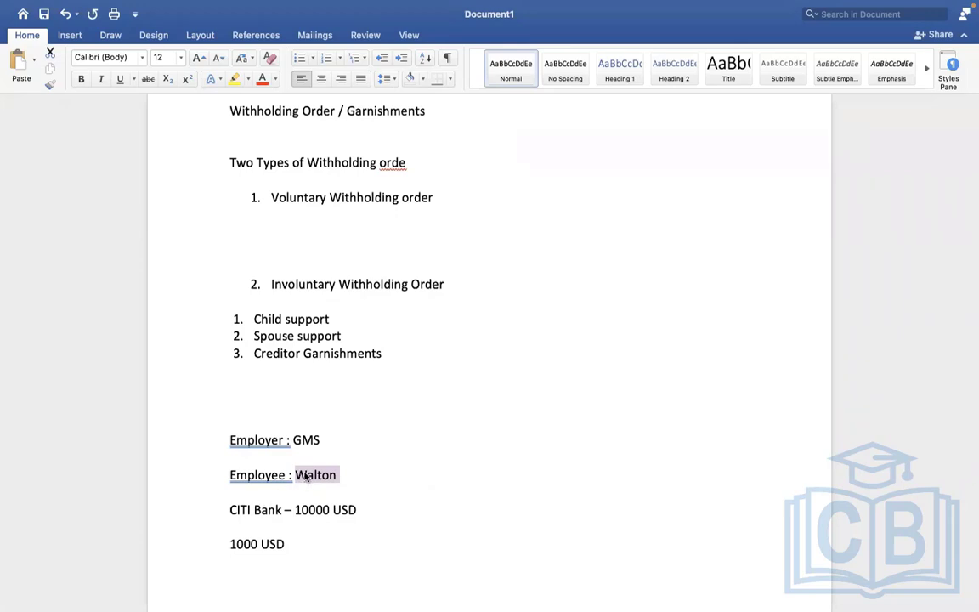
pyautogui.click(330, 476)
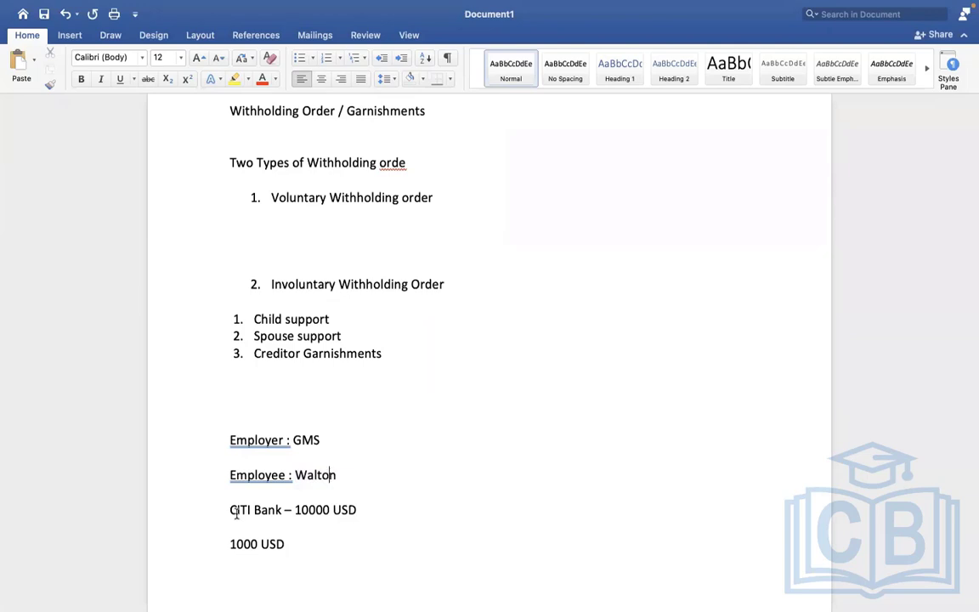
pyautogui.moveTo(231, 510); pyautogui.dragTo(276, 511)
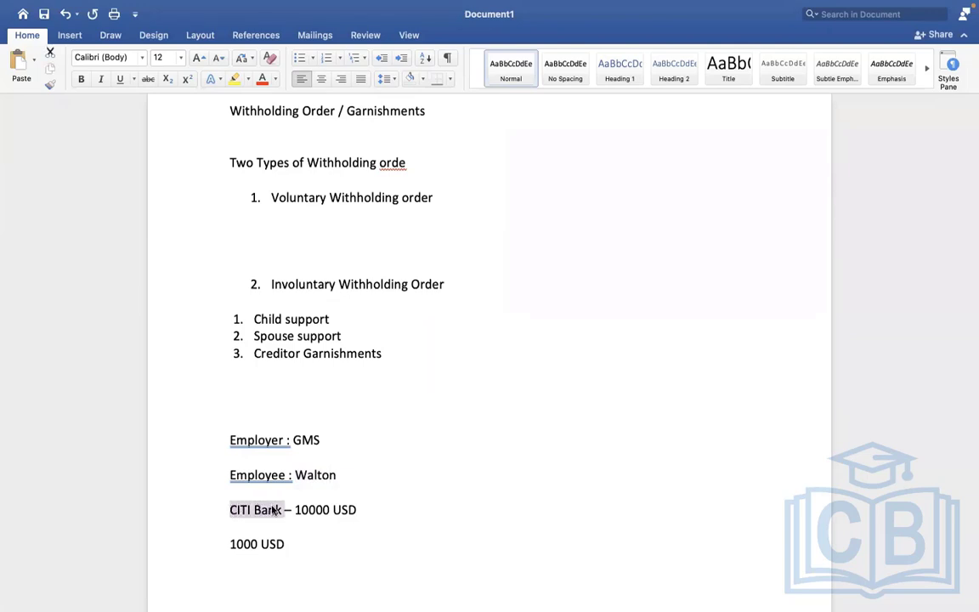
pyautogui.tripleClick(337, 474)
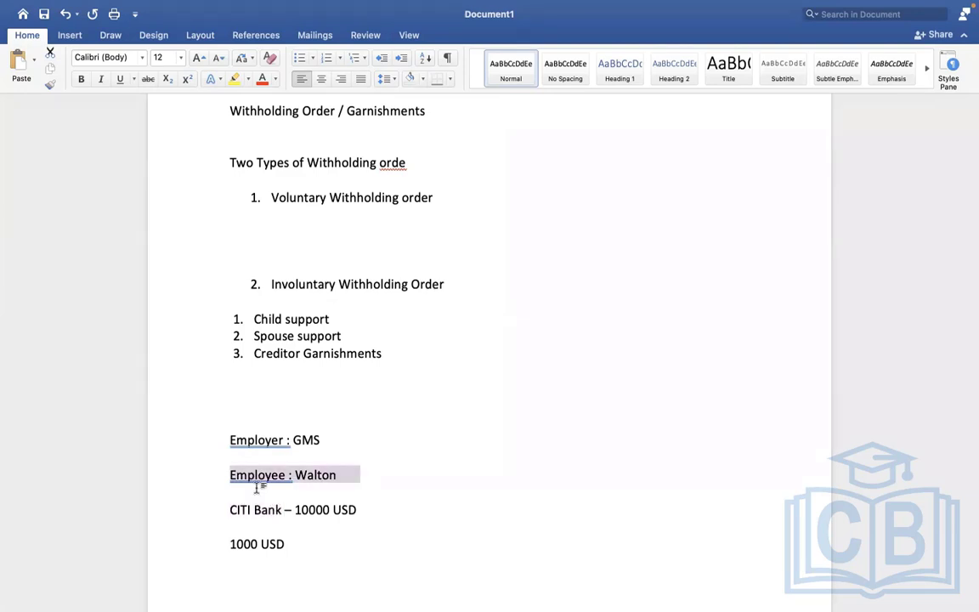
pyautogui.click(256, 487)
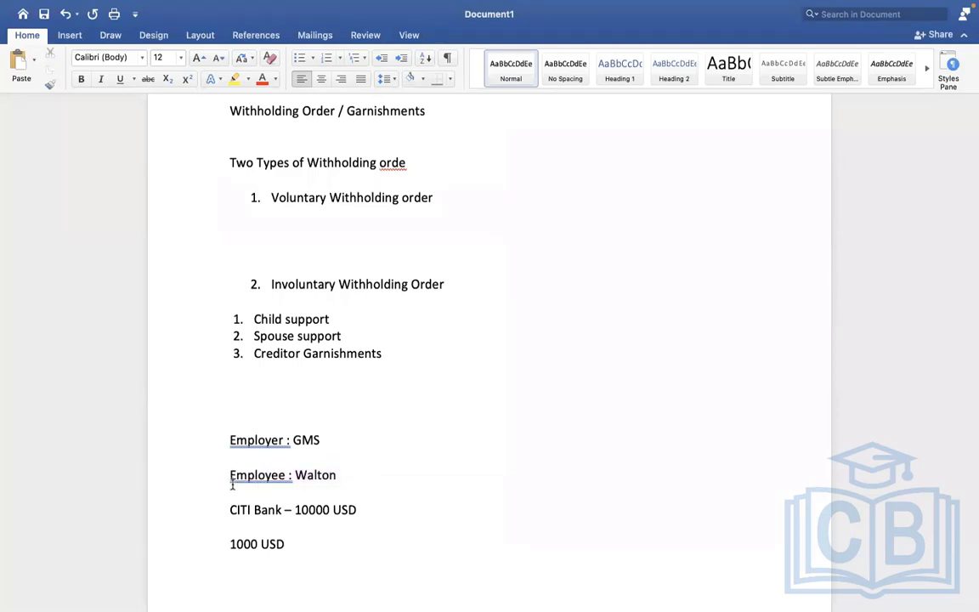
pyautogui.tripleClick(319, 472)
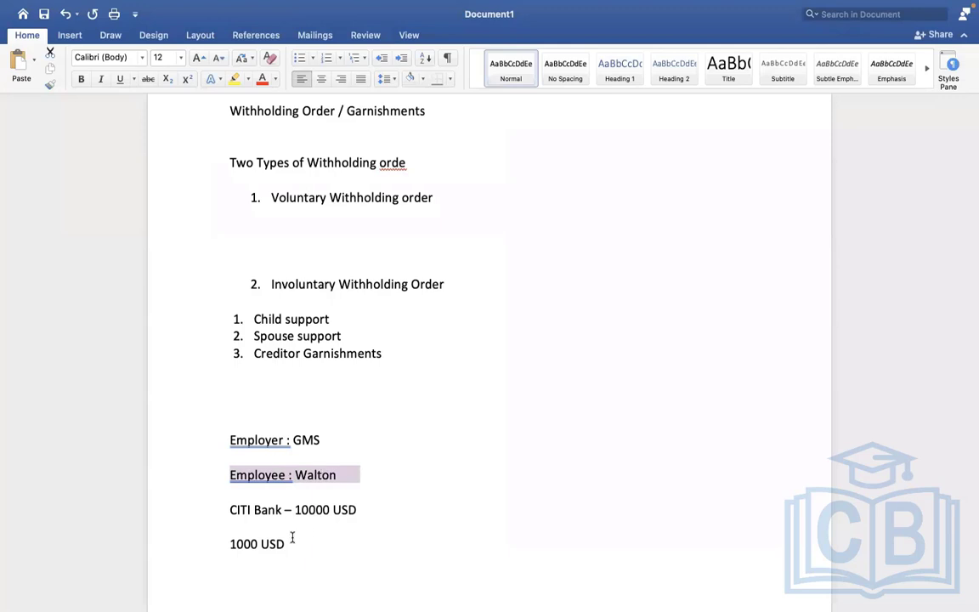
# Delete the "1000 USD" line from the notes
pyautogui.moveTo(291, 537); pyautogui.dragTo(230, 535)
pyautogui.press('BackSpace')
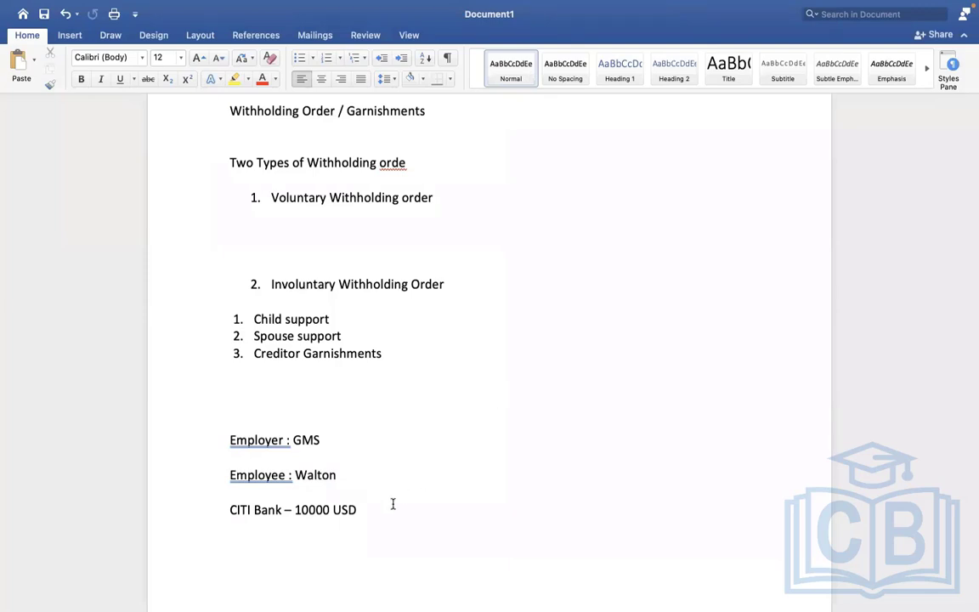
pyautogui.press('Return')
# Append "(EARNINGS,COMPANY, ALL SIGNED )" to the end of the CITI Bank line
pyautogui.click(365, 515)
pyautogui.write('(EARNINGS,COMPANY')
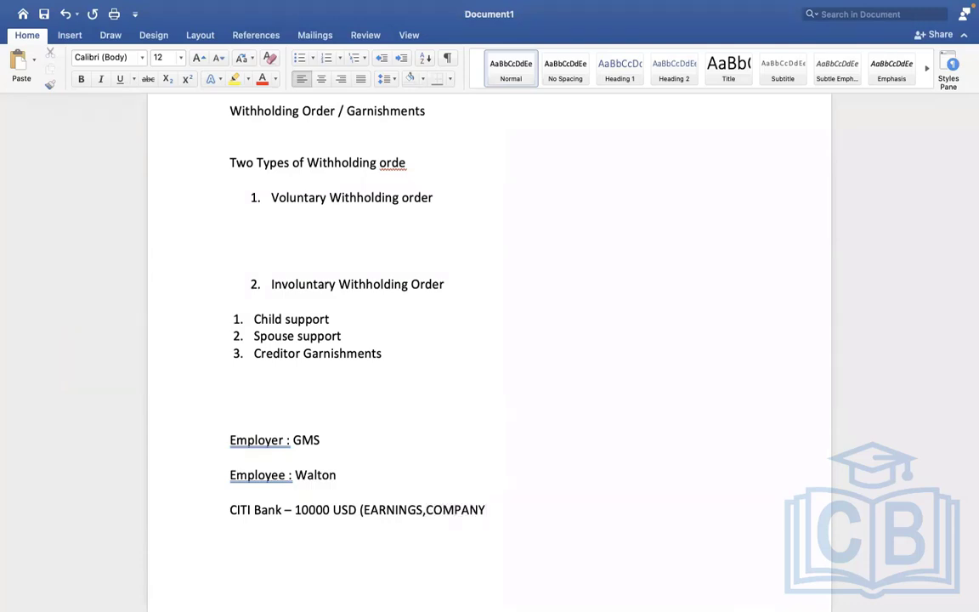
pyautogui.write(', ALL SIGNED )')
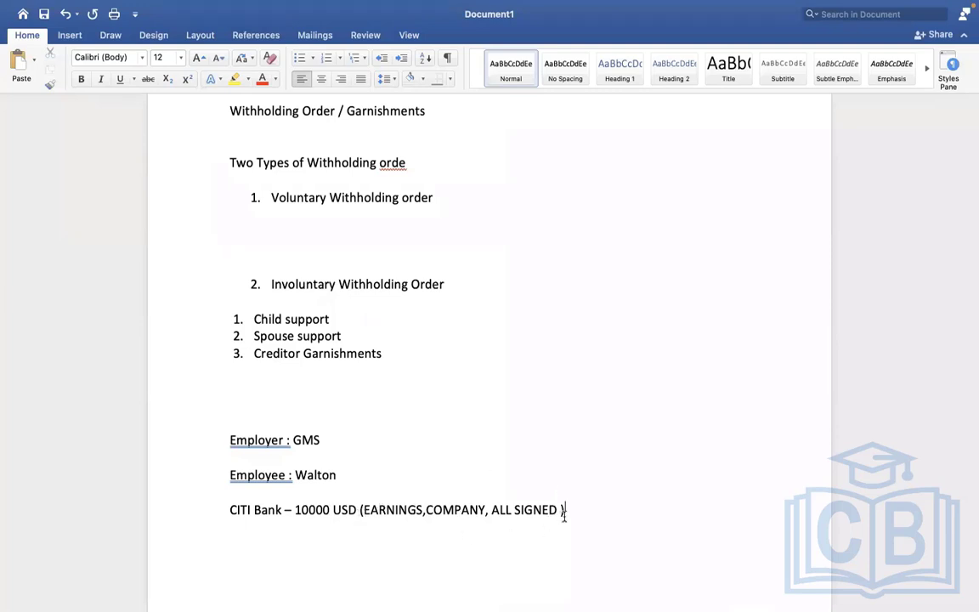
# Add the line "Legal Cell(court)" below the CITI Bank entry
pyautogui.press('Return')
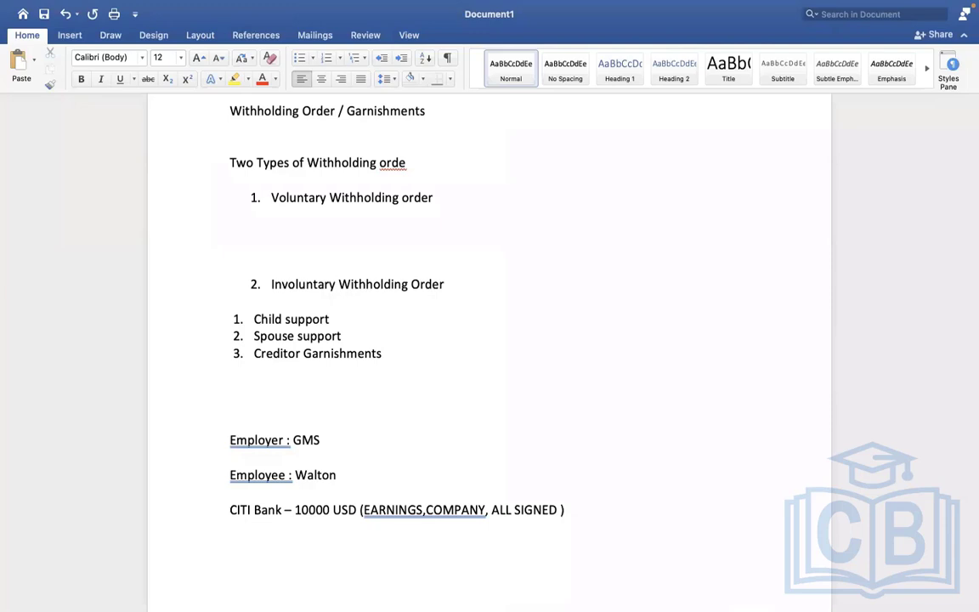
pyautogui.write('Legal Cell(cou')
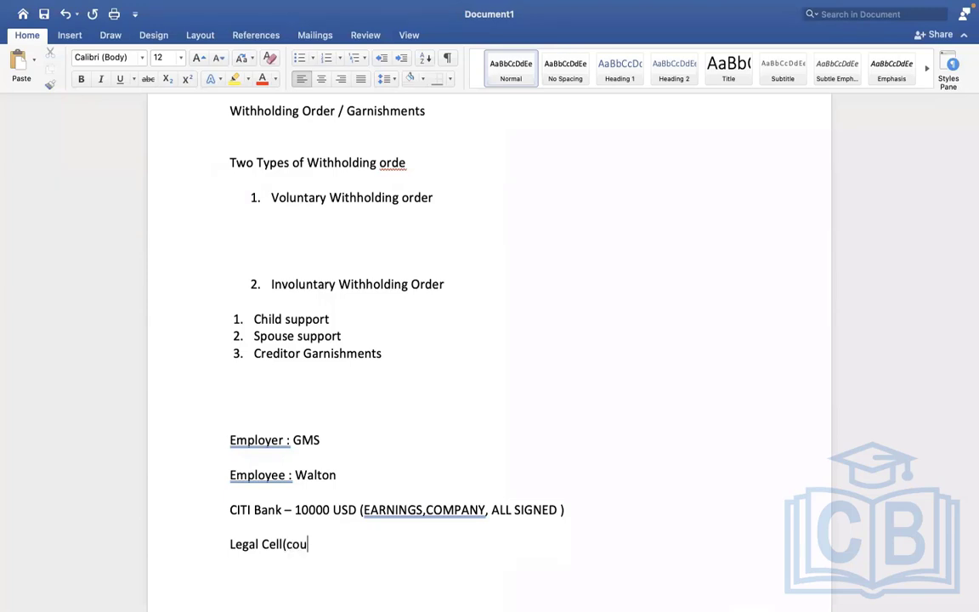
pyautogui.write('rt)')
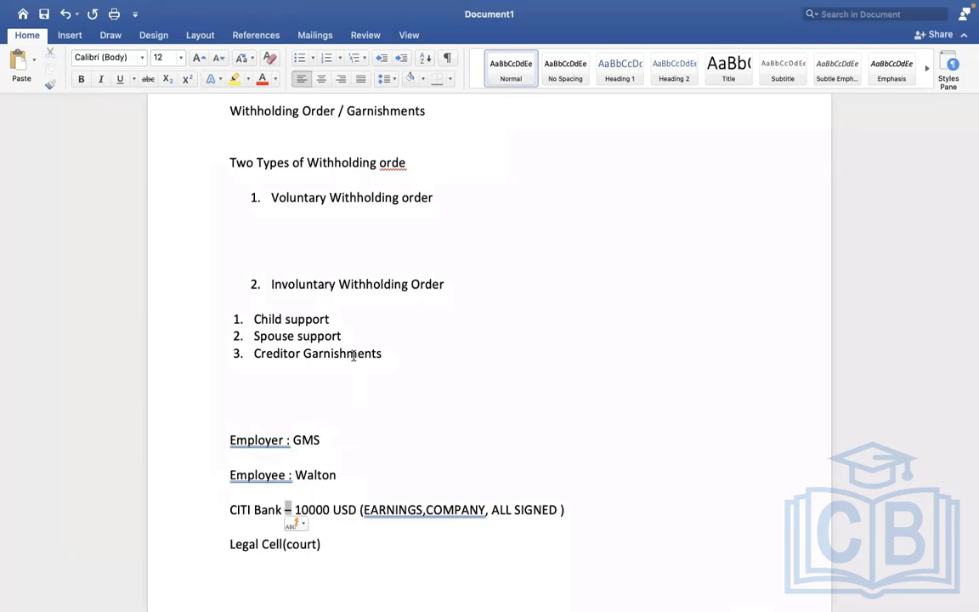
# Review the employee, CITI Bank and Legal Cell lines in the notes, highlighting the employee and bank entries
pyautogui.moveTo(338, 472); pyautogui.dragTo(225, 465)
pyautogui.click(328, 475)
pyautogui.moveTo(230, 509); pyautogui.dragTo(557, 507)
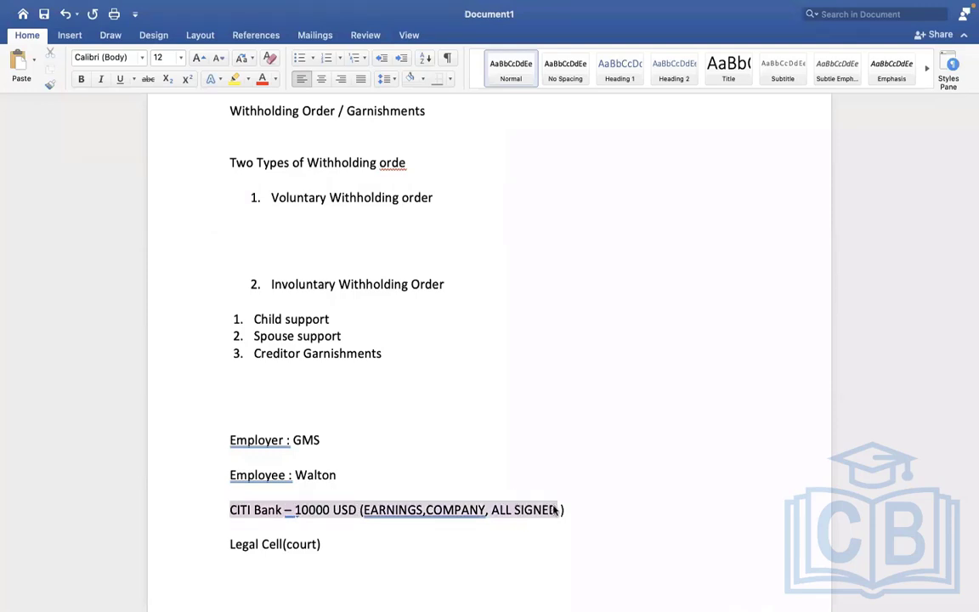
pyautogui.click(355, 472)
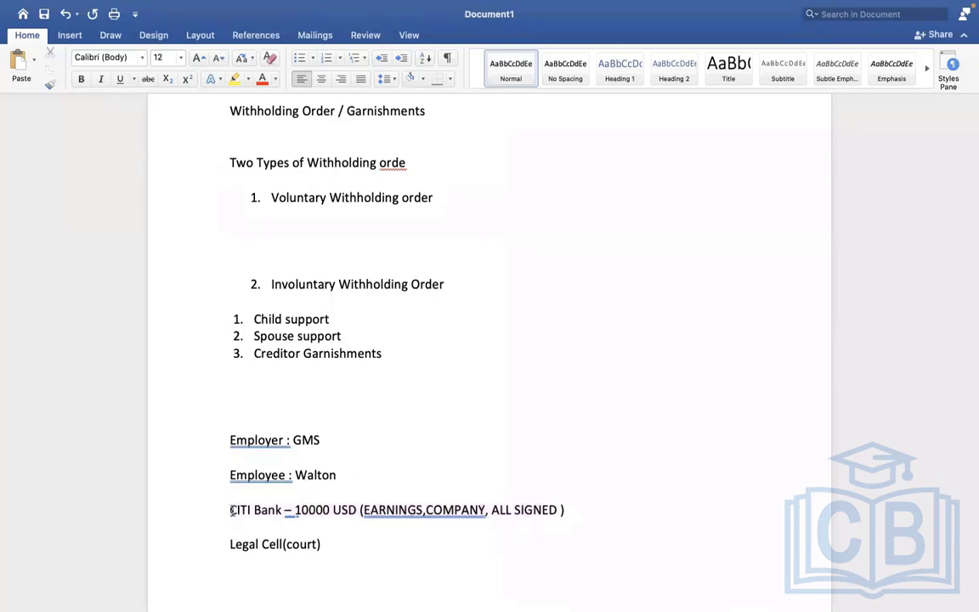
pyautogui.moveTo(229, 509); pyautogui.dragTo(378, 509)
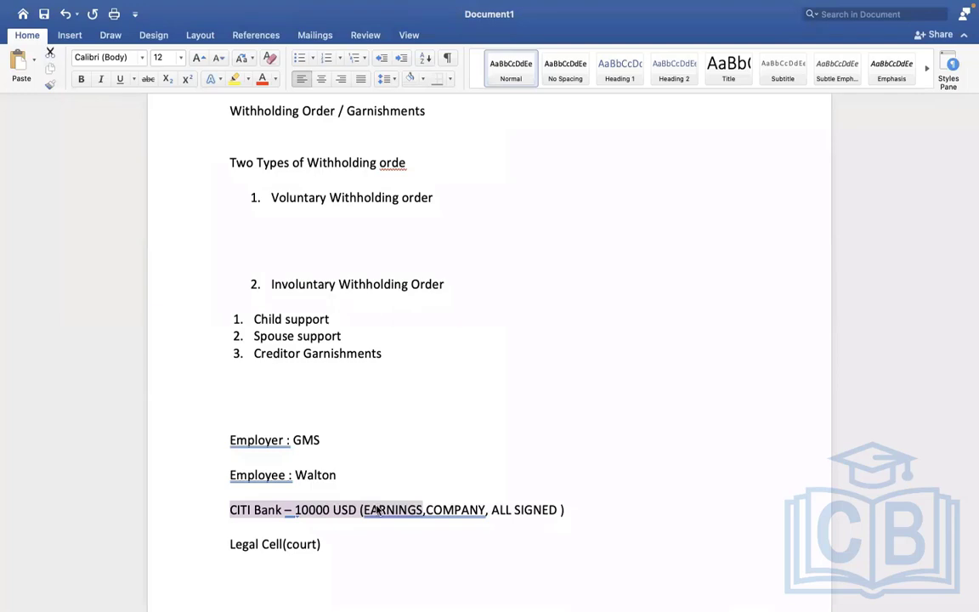
pyautogui.click(327, 543)
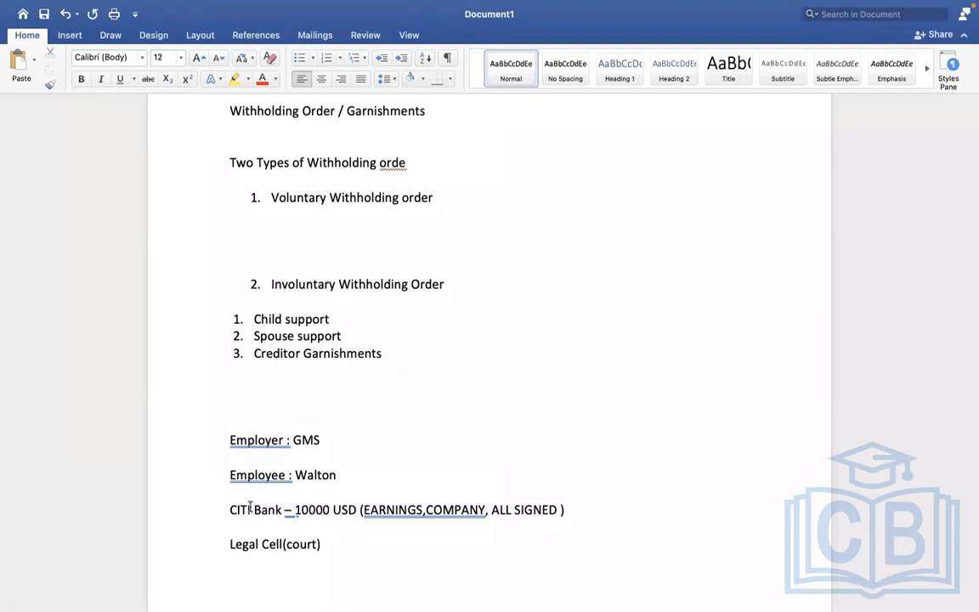
pyautogui.click(297, 510)
pyautogui.click(327, 544)
pyautogui.moveTo(229, 475); pyautogui.dragTo(340, 476)
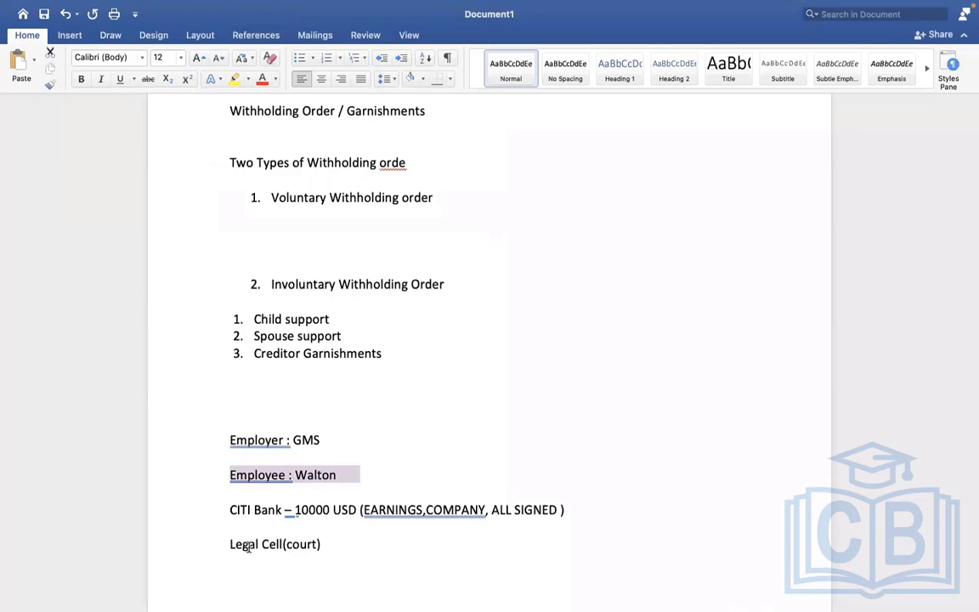
pyautogui.click(68, 35)
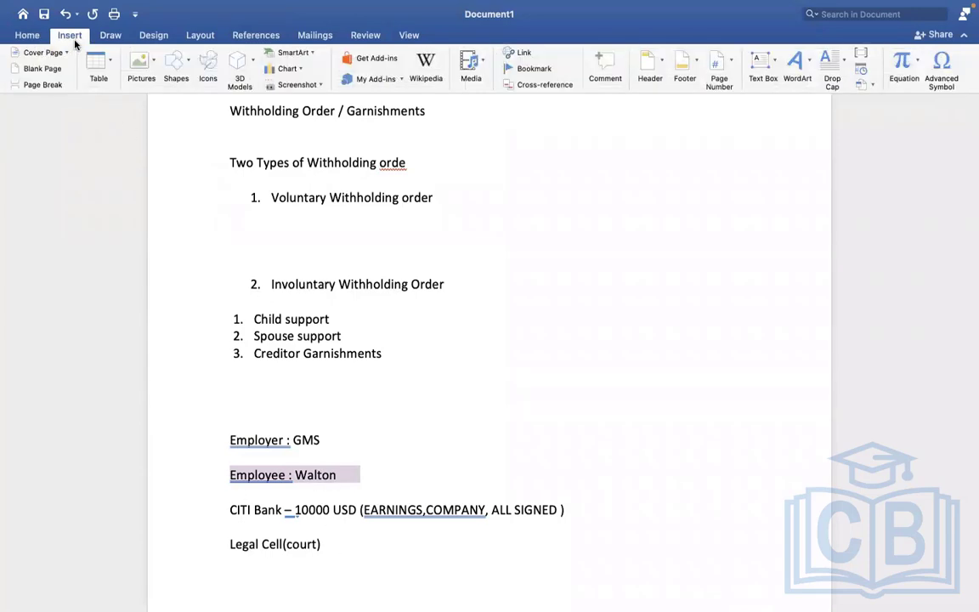
pyautogui.click(174, 68)
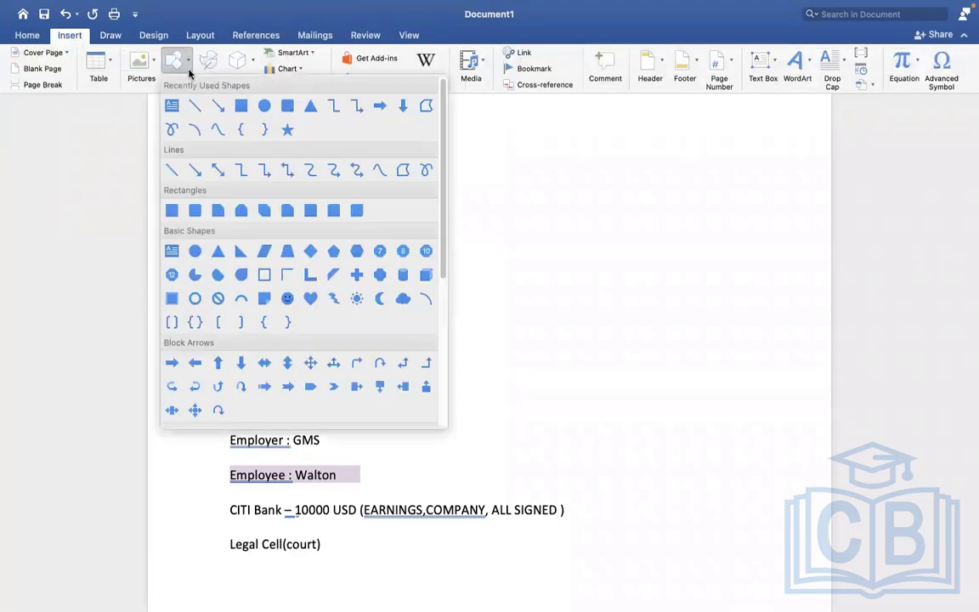
pyautogui.click(197, 128)
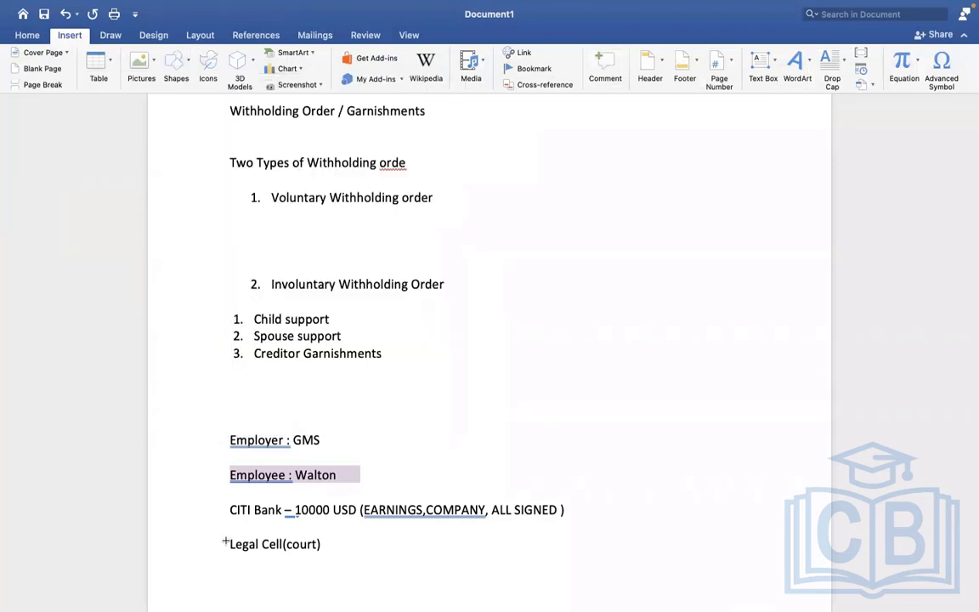
pyautogui.moveTo(224, 542)
pyautogui.mouseDown()
pyautogui.moveTo(196, 502)
pyautogui.moveTo(208, 450)
pyautogui.moveTo(263, 439)
pyautogui.moveTo(187, 435)
pyautogui.moveTo(376, 439)
pyautogui.moveTo(388, 451)
pyautogui.mouseUp()
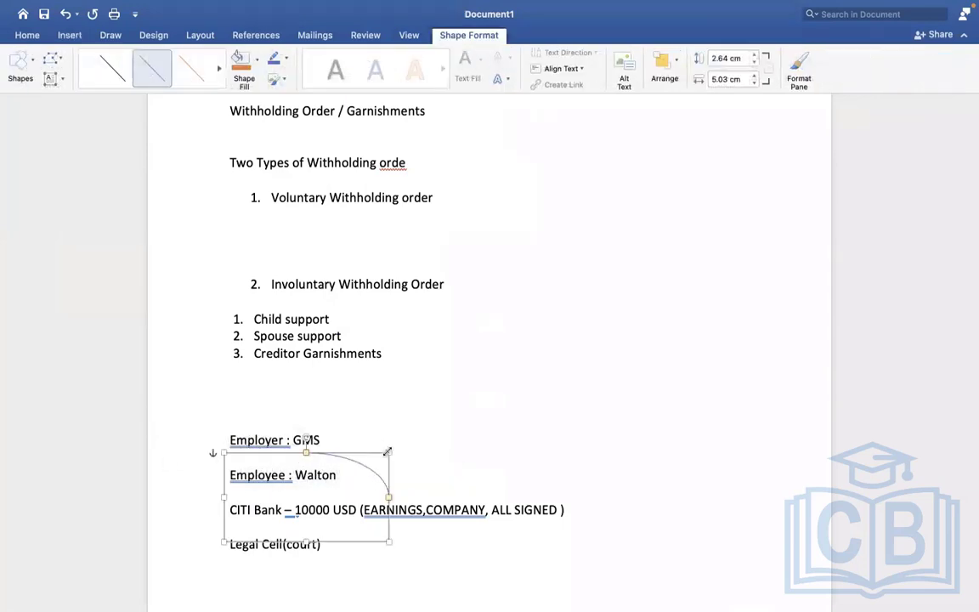
pyautogui.press('Delete')
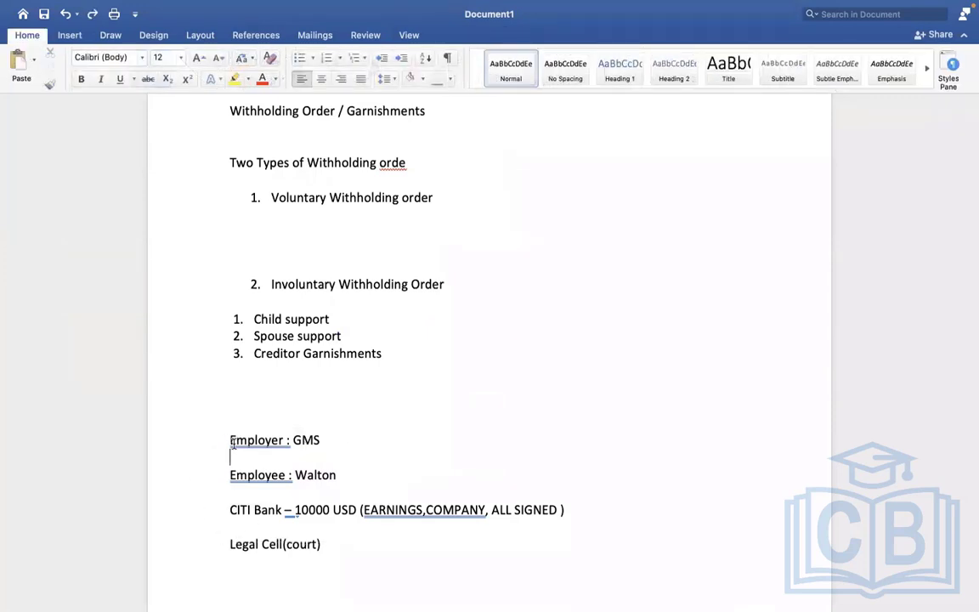
# Go through the employer, employee, CITI Bank and Legal Cell lines again, highlighting how the parties relate
pyautogui.click(238, 493)
pyautogui.click(322, 451)
pyautogui.moveTo(230, 545); pyautogui.dragTo(328, 550)
pyautogui.click(336, 442)
pyautogui.click(323, 544)
pyautogui.moveTo(359, 475); pyautogui.dragTo(229, 474)
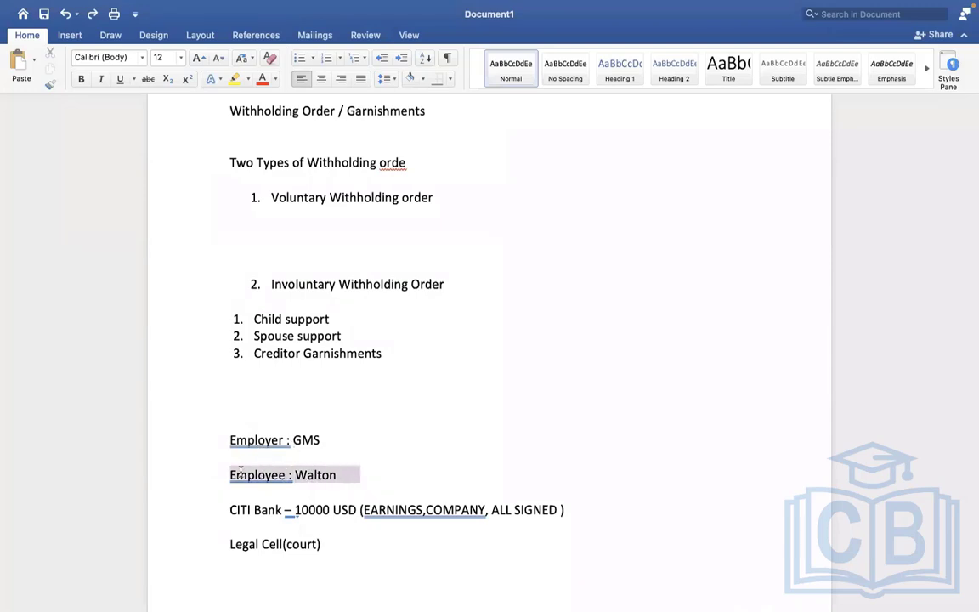
pyautogui.click(402, 479)
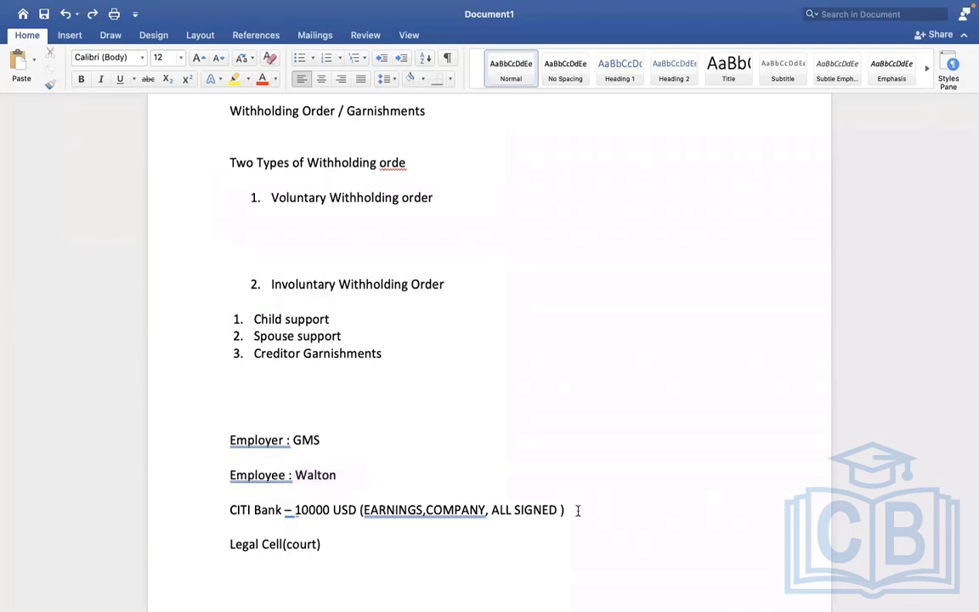
pyautogui.moveTo(577, 512); pyautogui.dragTo(205, 500)
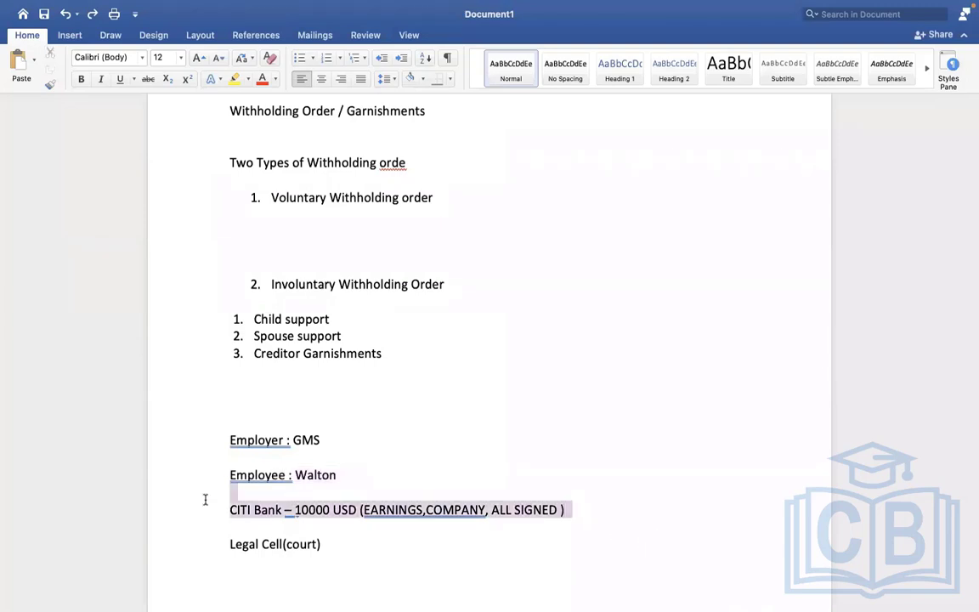
pyautogui.click(359, 542)
pyautogui.moveTo(358, 541); pyautogui.dragTo(263, 542)
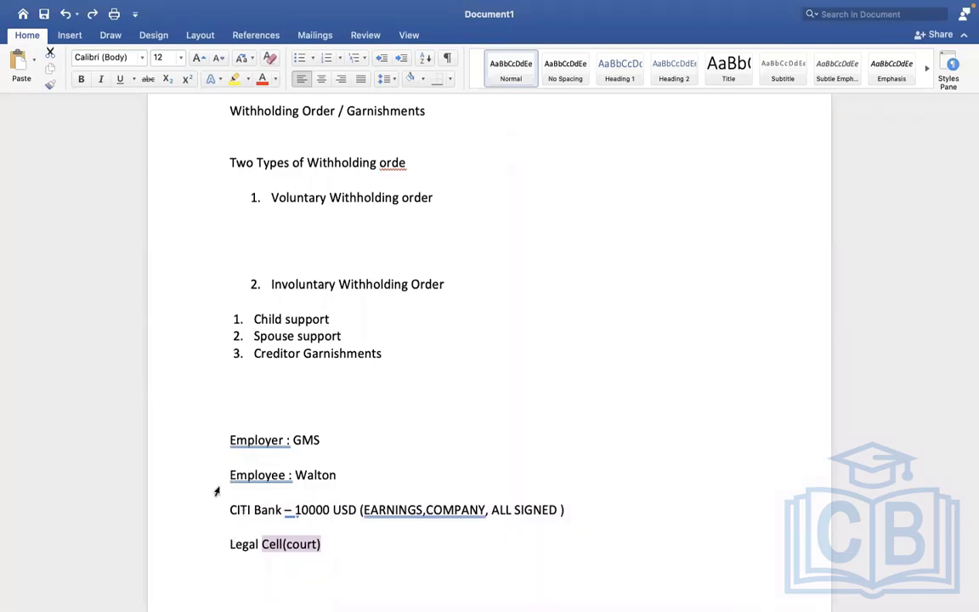
# Append "– 500 USD" after GMS on the Employer line
pyautogui.click(329, 440)
pyautogui.write('- 1')
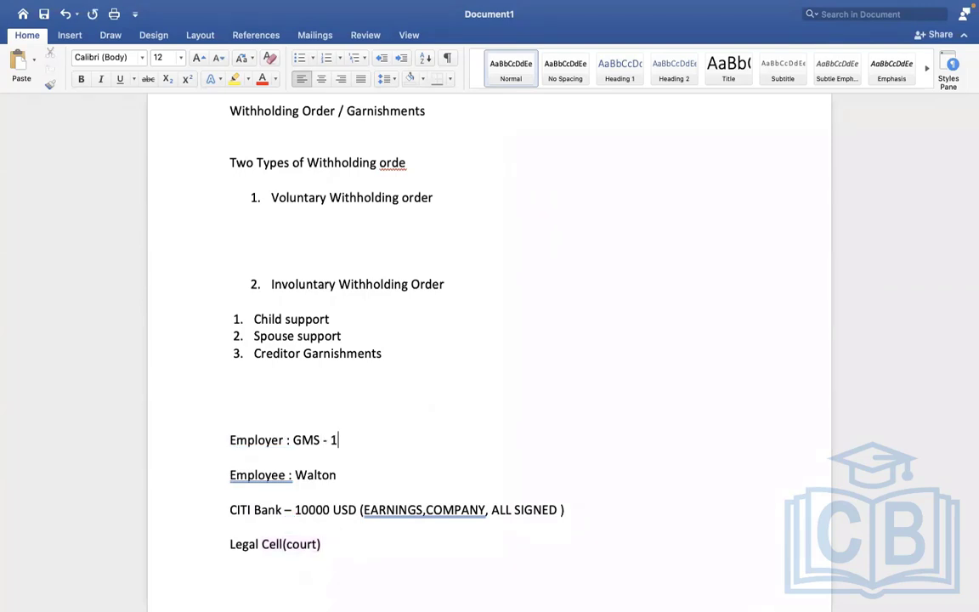
pyautogui.press('BackSpace')
pyautogui.write('500 USD')
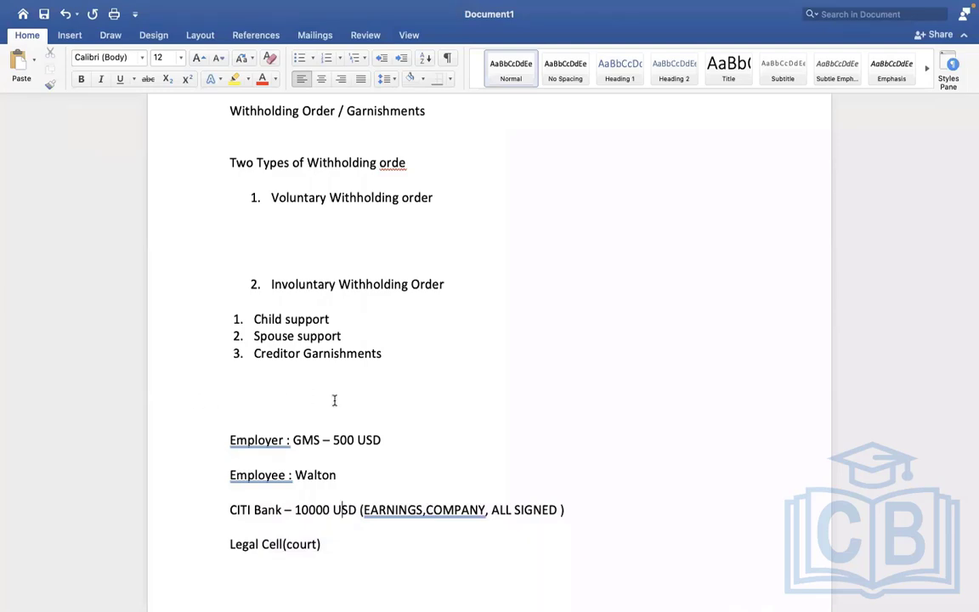
# Examine the example from the Employer line to the Legal Cell line, highlighting the employee entry and the whole block
pyautogui.tripleClick(252, 476)
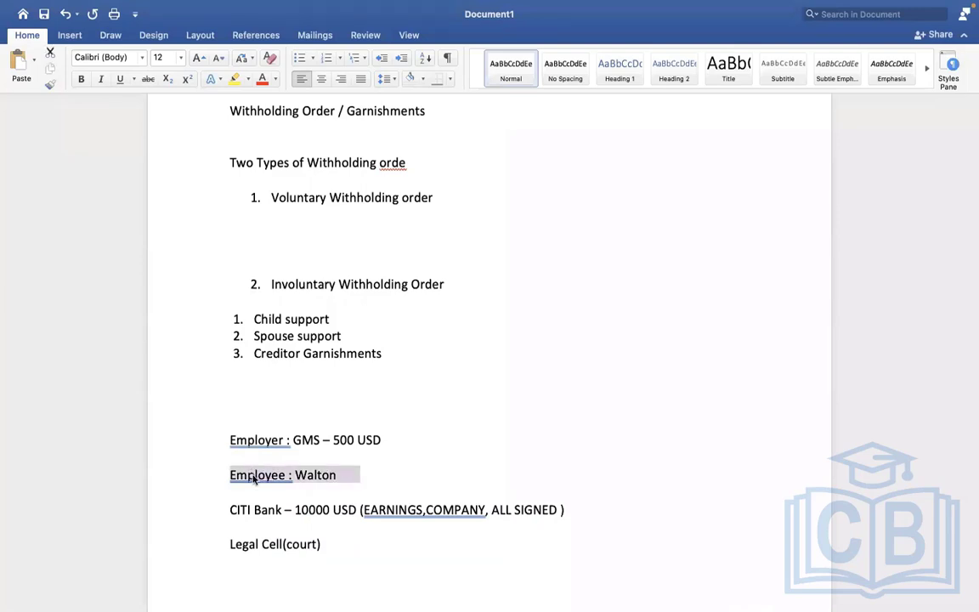
pyautogui.click(292, 475)
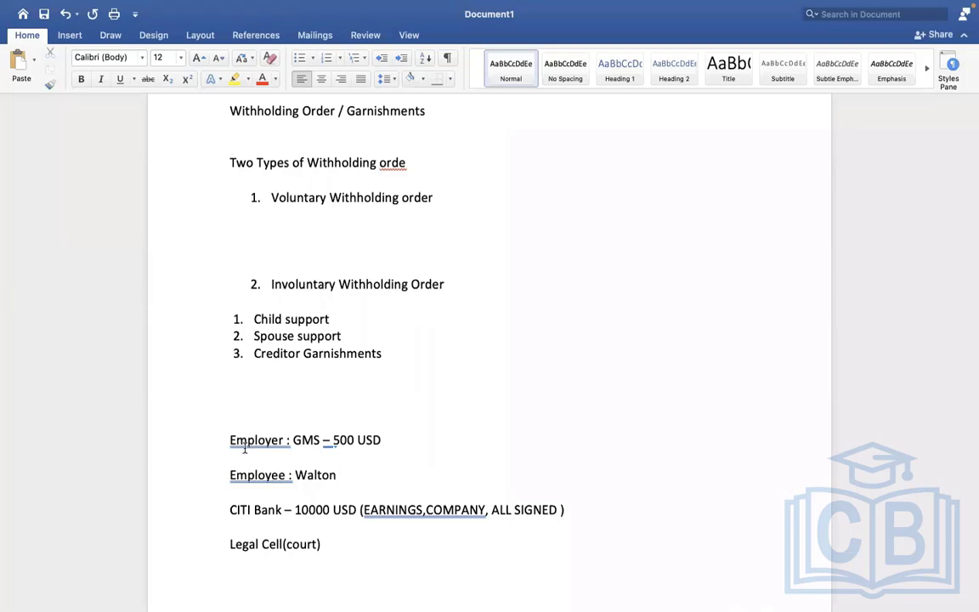
pyautogui.moveTo(230, 437); pyautogui.dragTo(321, 543)
pyautogui.click(372, 459)
pyautogui.click(382, 448)
pyautogui.moveTo(352, 473); pyautogui.dragTo(295, 475)
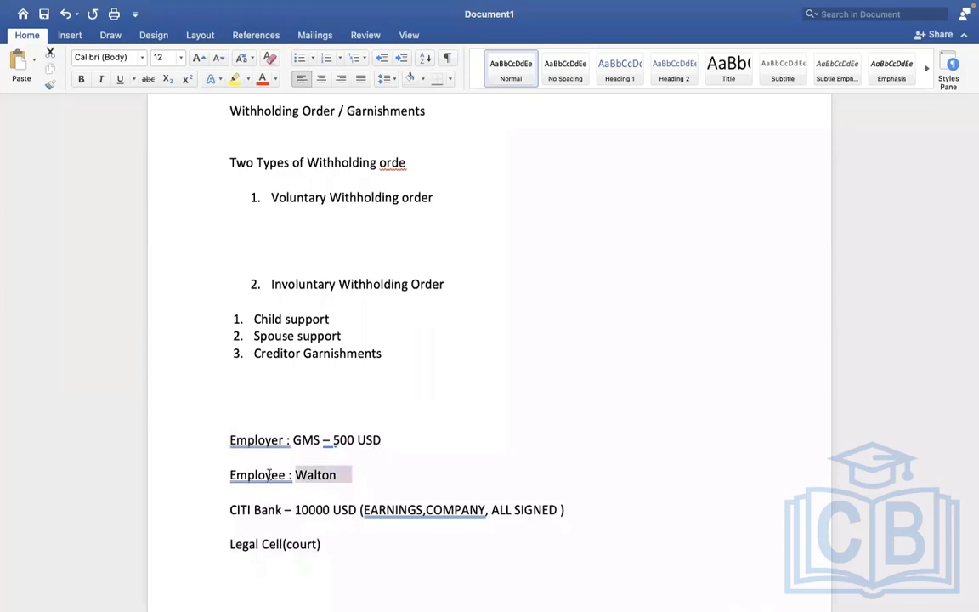
# Add a run of blank lines below the "Legal Cell(court)" line
pyautogui.click(353, 549)
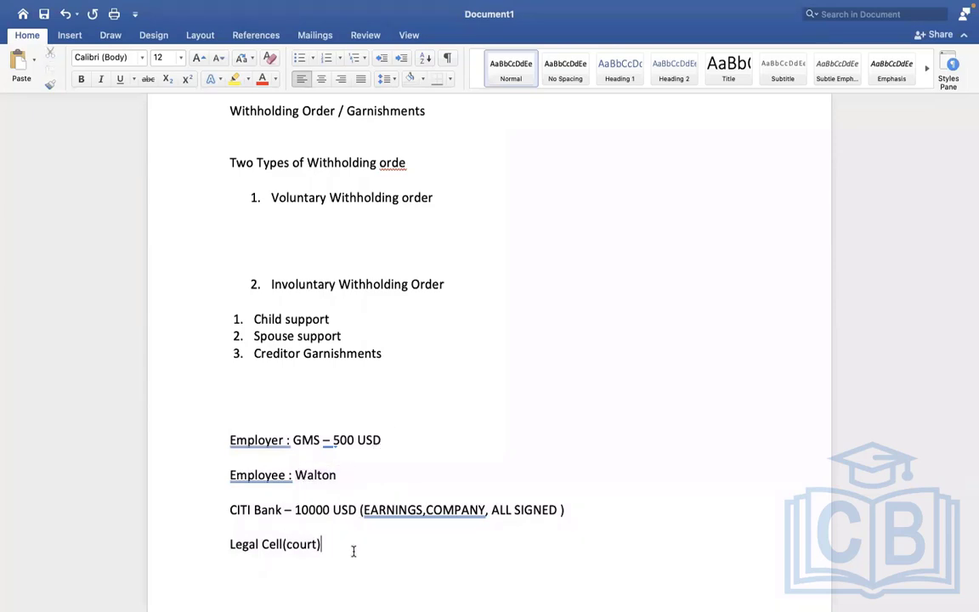
pyautogui.press('Return')
pyautogui.press('Return')
pyautogui.press('Return')
pyautogui.press('Return')
pyautogui.press('Return')
pyautogui.press('Return')
pyautogui.press('Return')
pyautogui.press('Return')
pyautogui.press('Return')
pyautogui.press('Return')
pyautogui.press('Return')
pyautogui.press('Return')
pyautogui.press('Return')
pyautogui.press('Return')
pyautogui.press('Return')
pyautogui.press('Return')
pyautogui.press('Return')
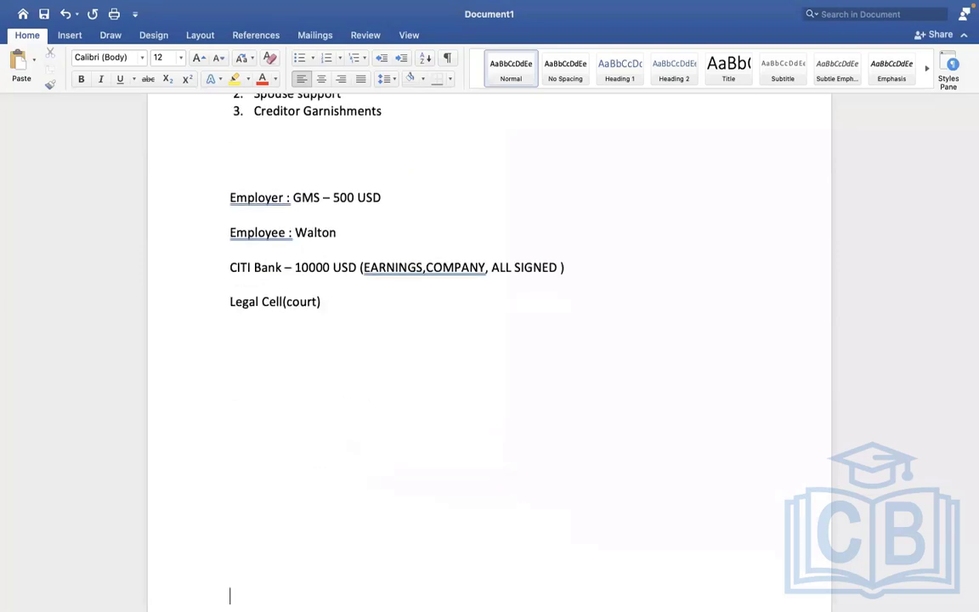
# Below the Legal Cell line, add the lines "Order number", "Effective date of order" and "Order issued"
pyautogui.click(237, 370)
pyautogui.write('order number')
pyautogui.press('Return')
pyautogui.write('effective date of orde')
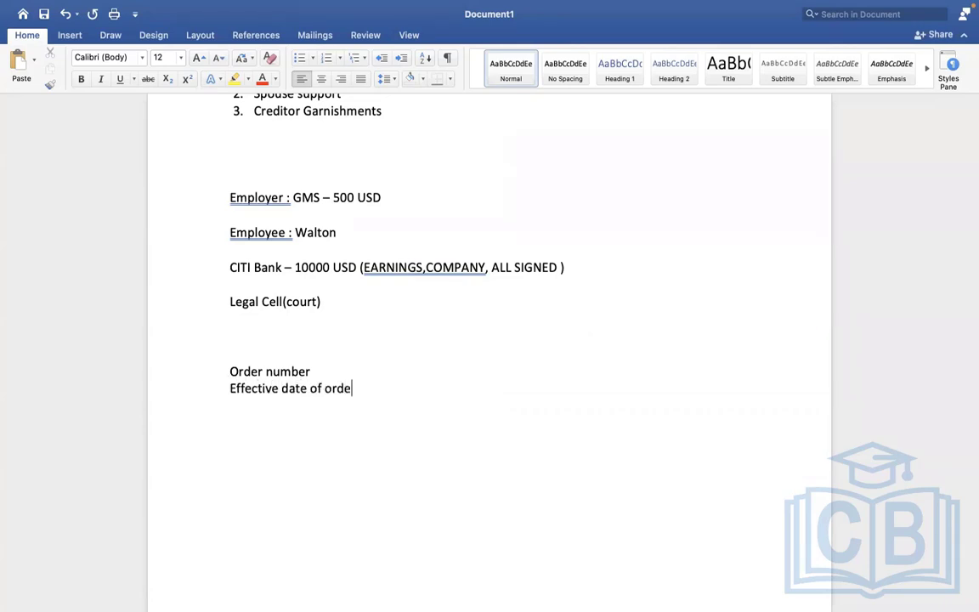
pyautogui.write('r')
pyautogui.press('Return')
pyautogui.write('orde')
pyautogui.write('r issued')
pyautogui.press('BackSpace')
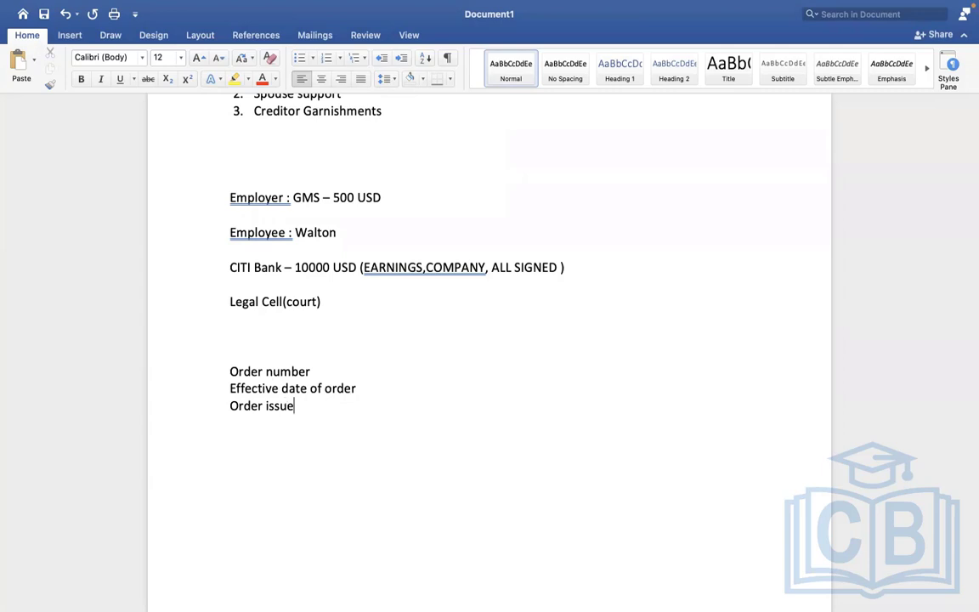
pyautogui.press('BackSpace')
pyautogui.write('ed')
pyautogui.press('Return')
# Add the lines "What tis the total debt amount" and "Lump sup/ ongoing" below "Order issued"
pyautogui.write('what tis th')
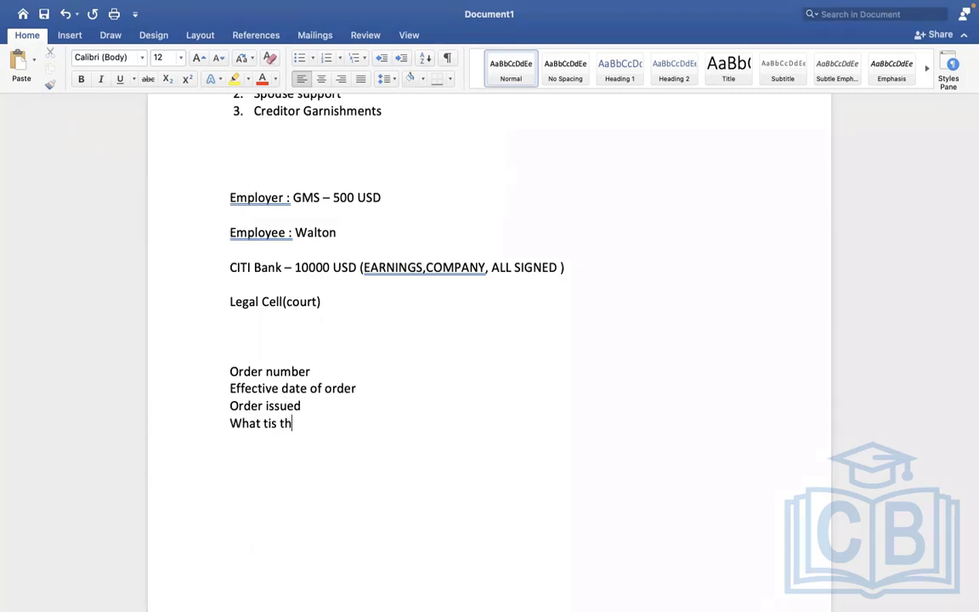
pyautogui.write('e total debt amount')
pyautogui.press('Return')
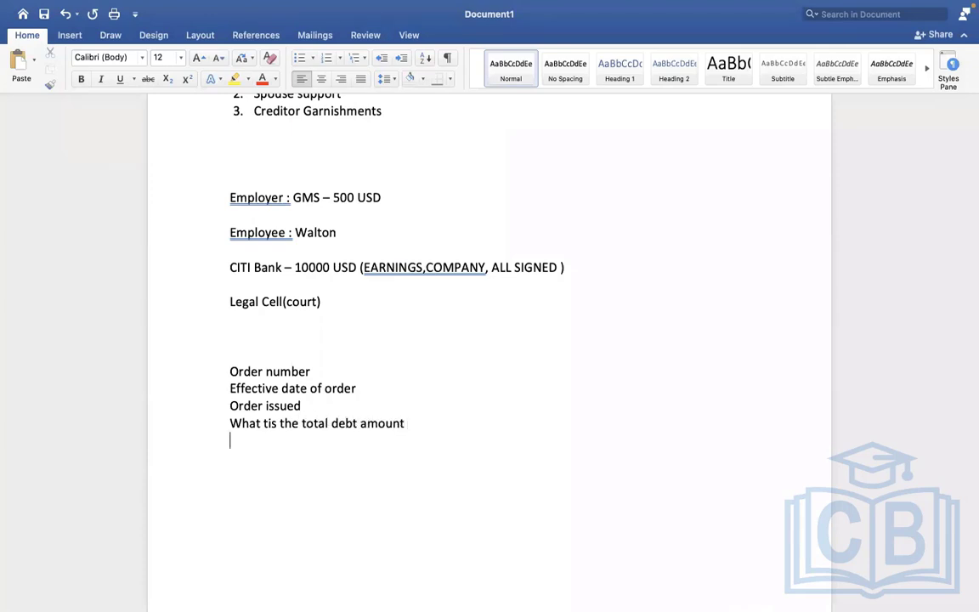
pyautogui.write('lump sup/ omgoing')
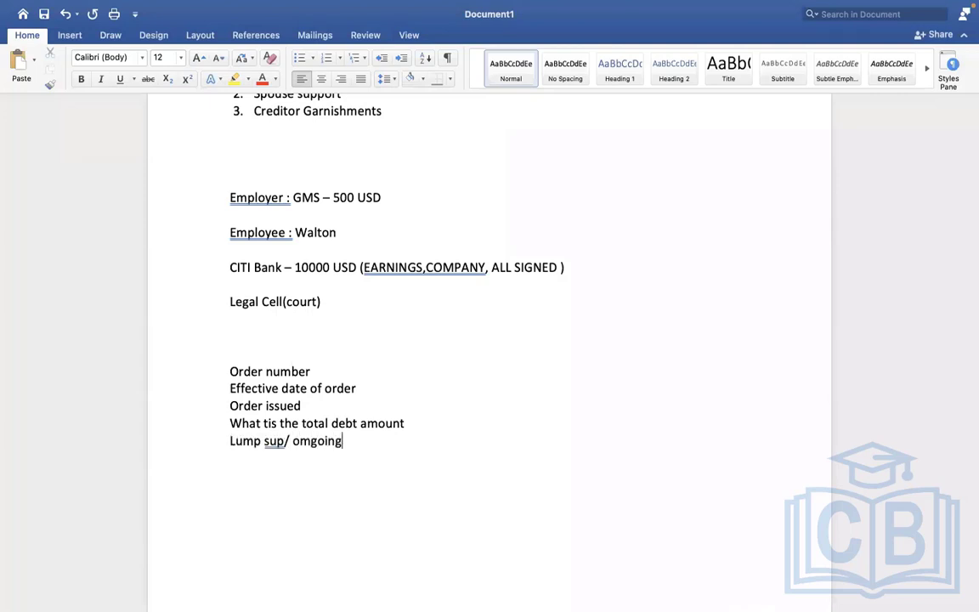
pyautogui.press('Return')
pyautogui.click(307, 441)
pyautogui.press('BackSpace')
pyautogui.write('n')
pyautogui.press('BackSpace')
pyautogui.click(344, 443)
# Add the lines "What is the maximum amount we can hold per pay check" and "What is the employer fees" to the list
pyautogui.press('Return')
pyautogui.write('What is the ma')
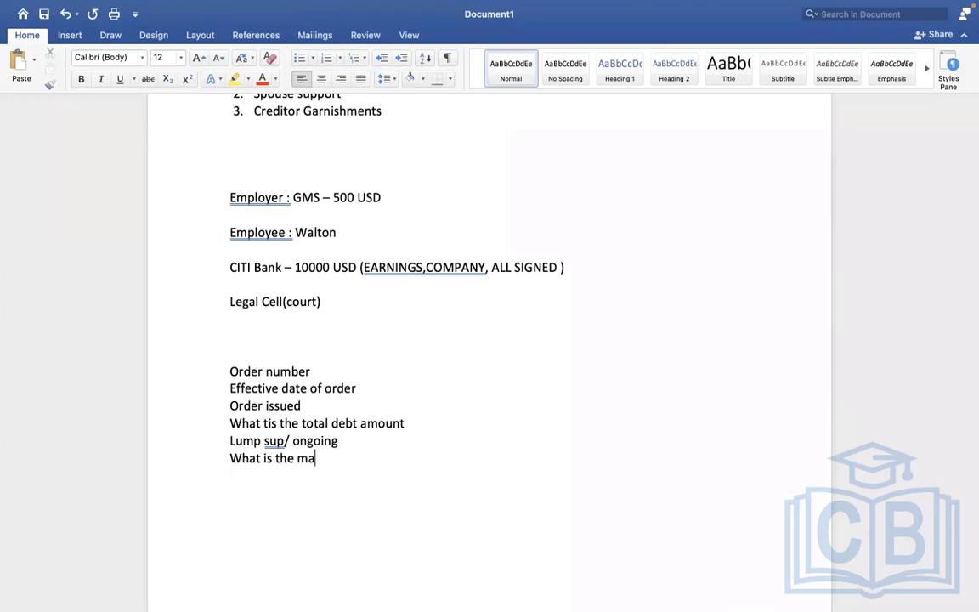
pyautogui.write('ximum amou')
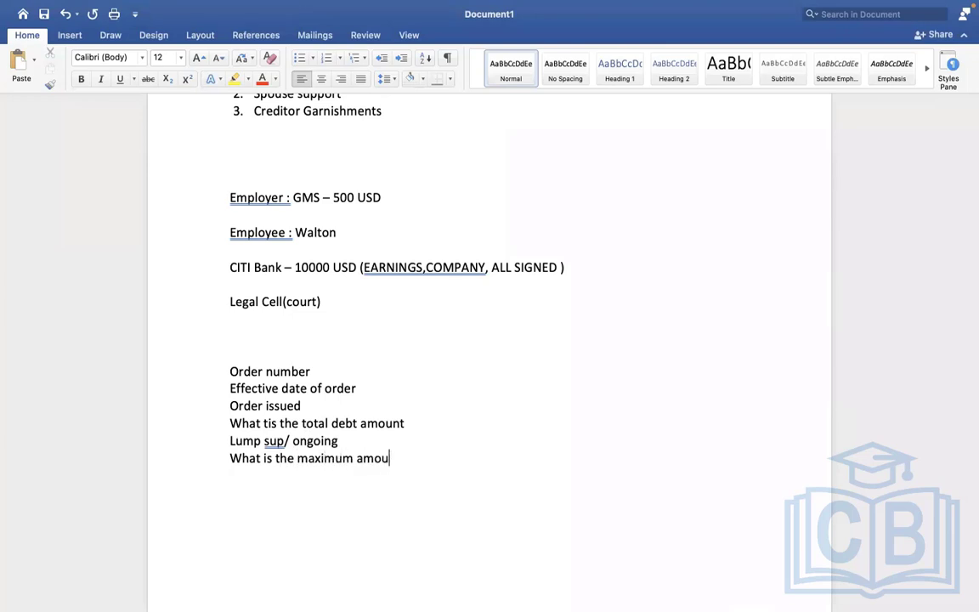
pyautogui.write('nt we can hold pe')
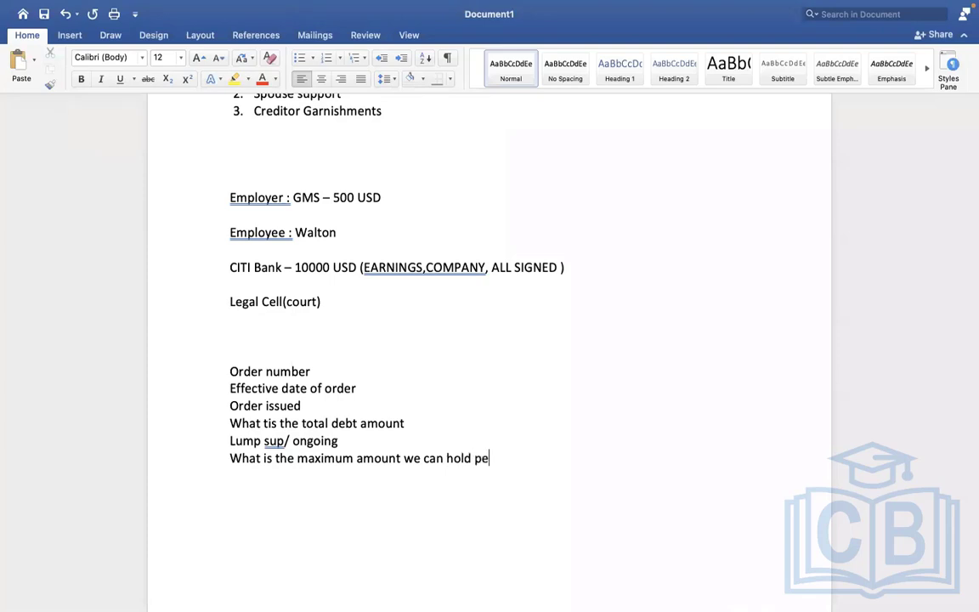
pyautogui.write('r pay check')
pyautogui.press('Return')
pyautogui.write('w')
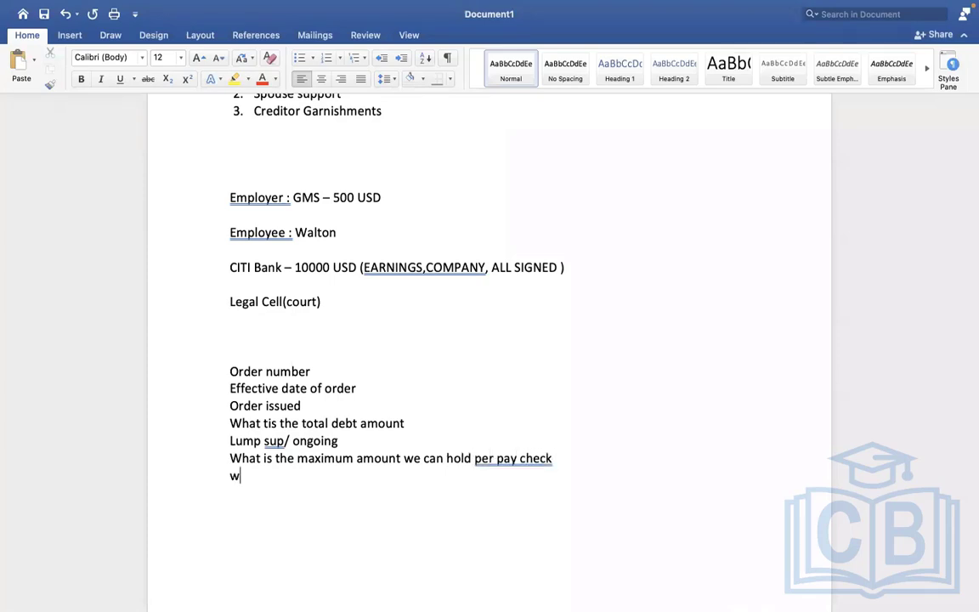
pyautogui.write('hat is the employer ')
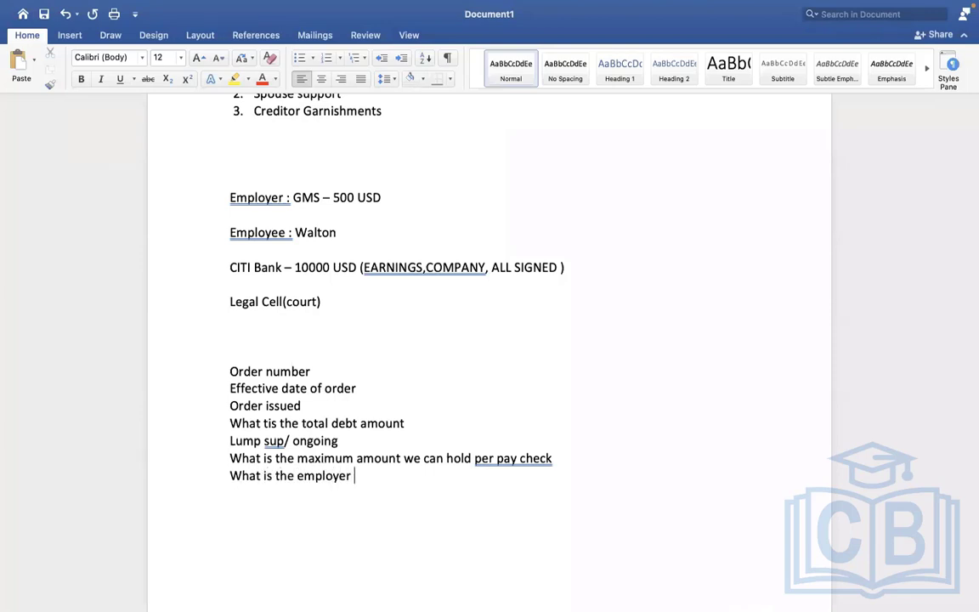
pyautogui.write('fees')
pyautogui.press('Return')
# Review the list of order details from "Order number" to "What is the employer fees" by highlighting it
pyautogui.moveTo(231, 370); pyautogui.dragTo(388, 473)
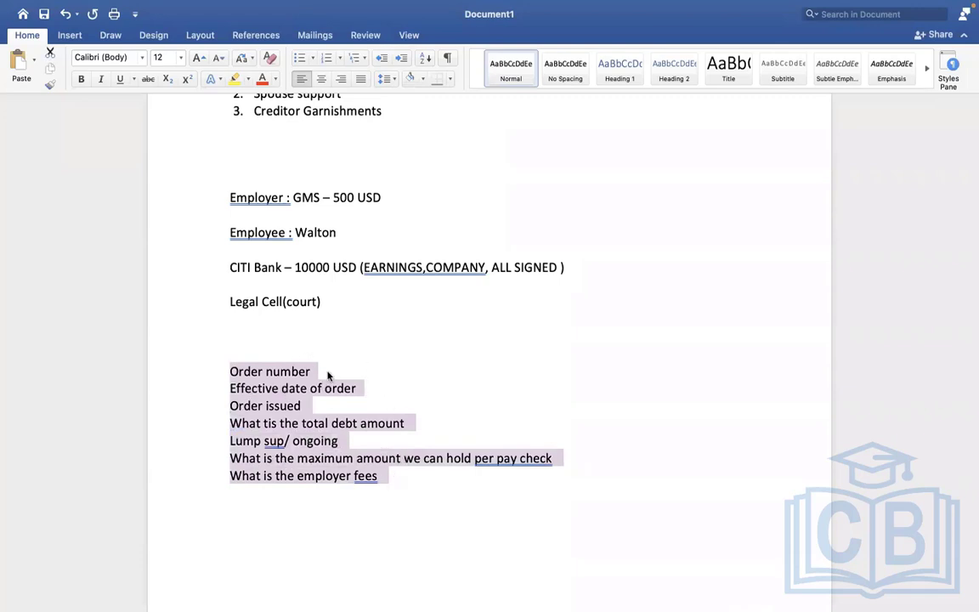
pyautogui.click(331, 422)
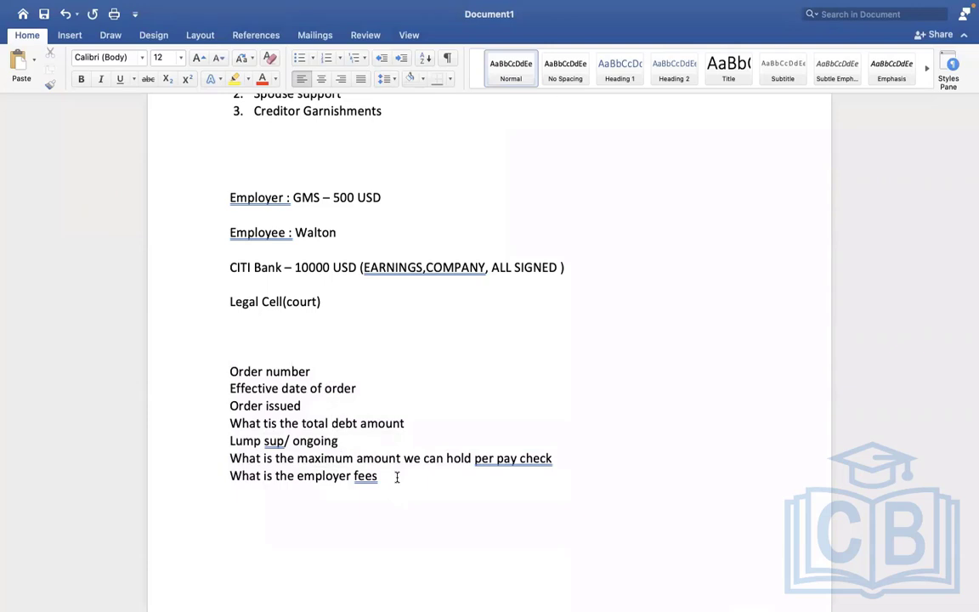
pyautogui.moveTo(397, 476); pyautogui.dragTo(236, 380)
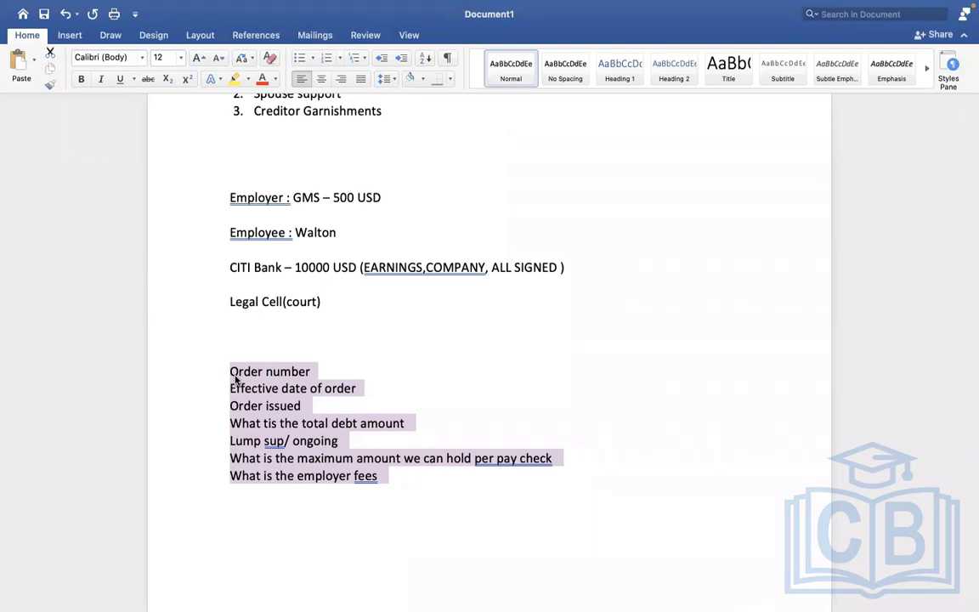
pyautogui.click(429, 407)
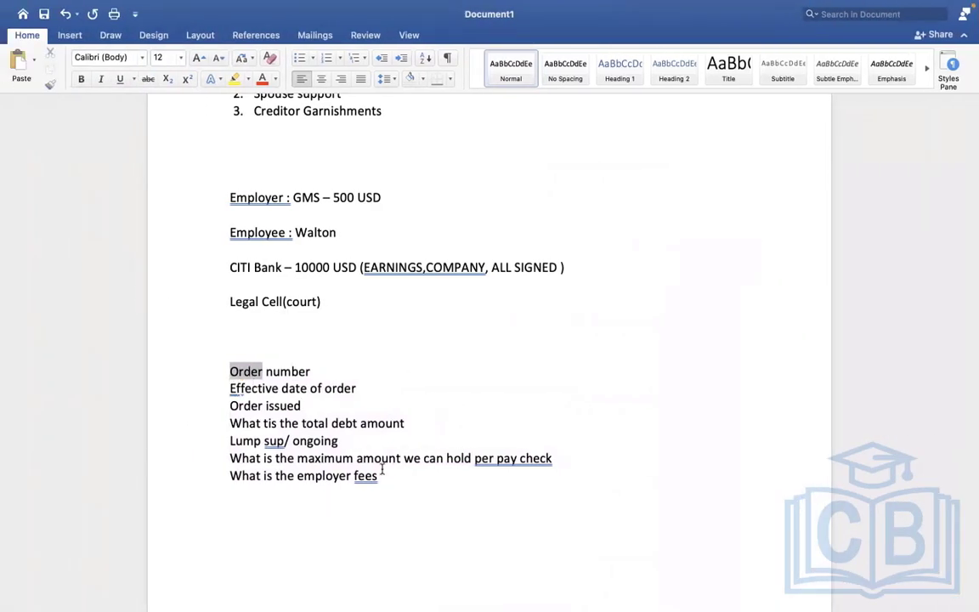
# Switch from the notes to the employee's Workday profile and highlight the employee's name
pyautogui.click(339, 359)
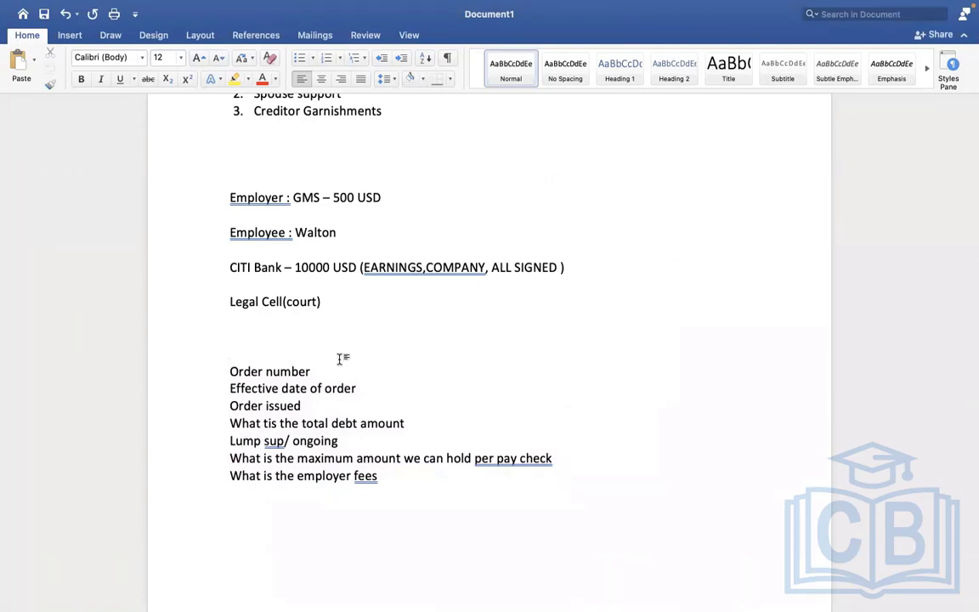
pyautogui.click(343, 314)
pyautogui.hotkey('ctrl', 'Right')
pyautogui.click(486, 360)
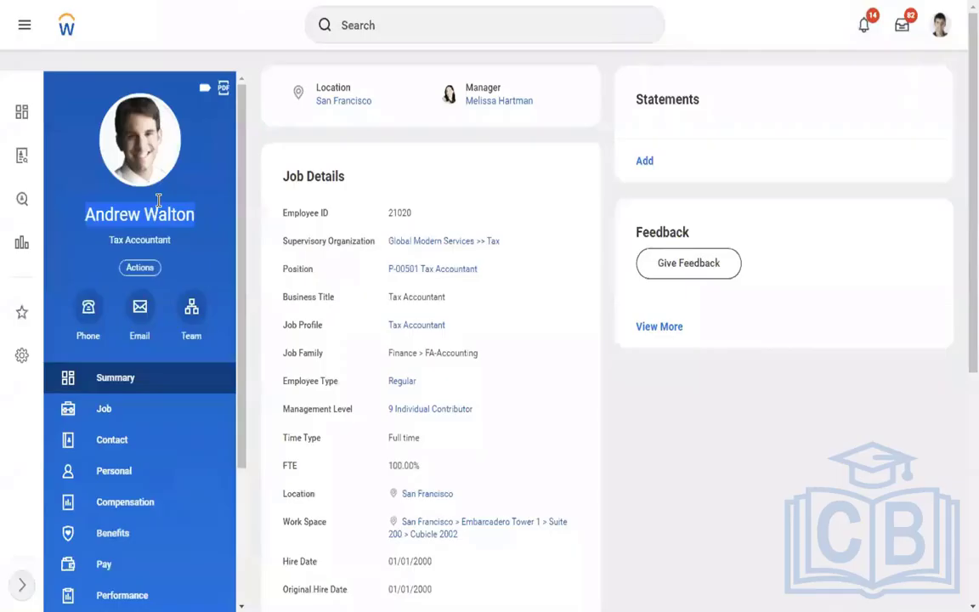
pyautogui.moveTo(195, 214); pyautogui.dragTo(90, 216)
pyautogui.click(606, 448)
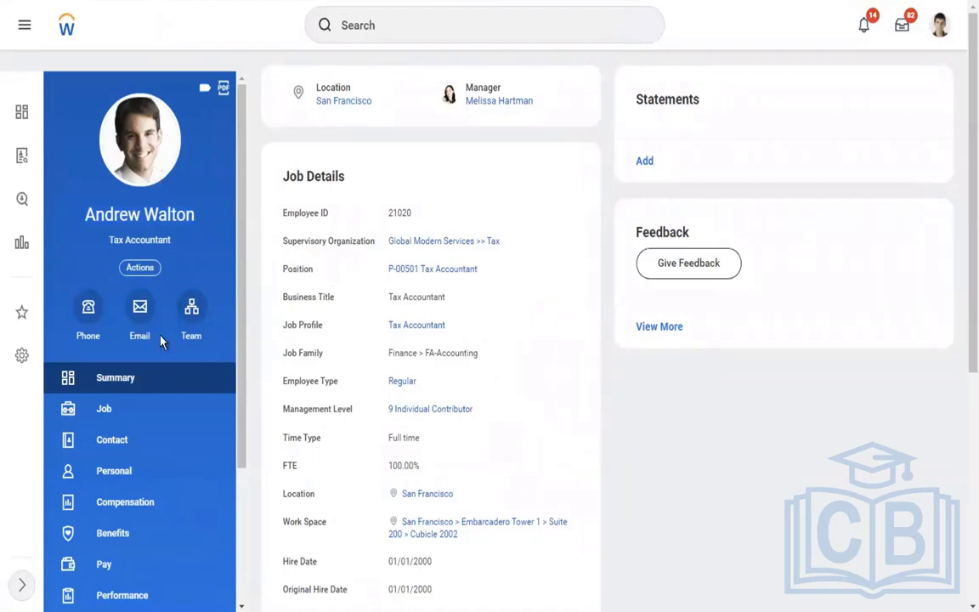
# View the payroll results in the employee's pay information, and open the employee's withholding orders
pyautogui.click(105, 563)
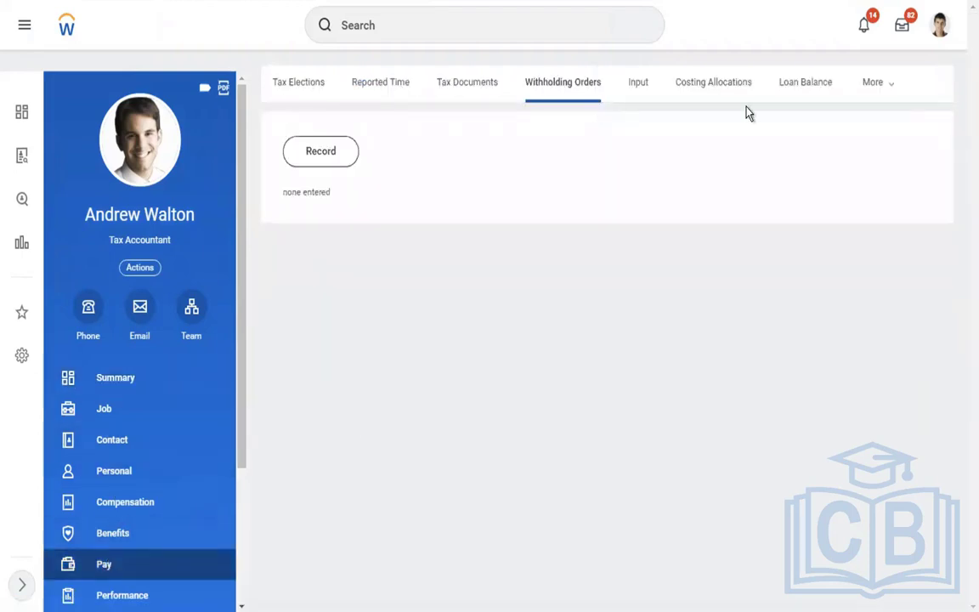
pyautogui.click(857, 82)
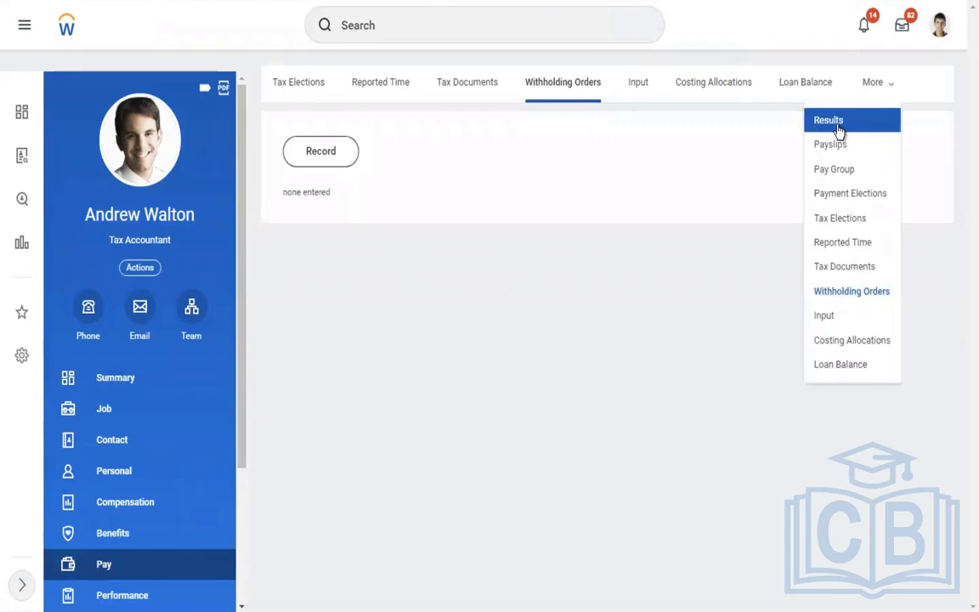
pyautogui.click(838, 132)
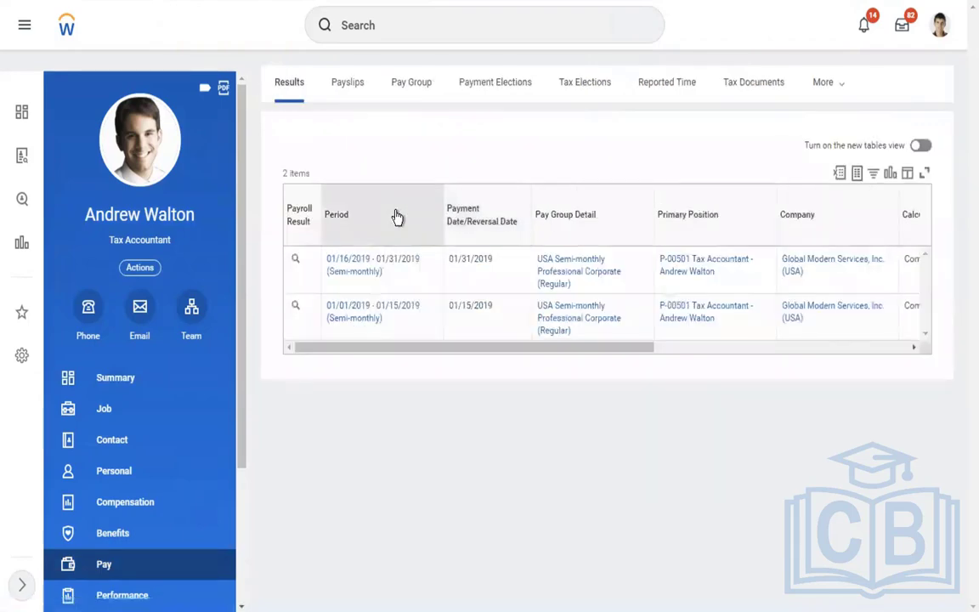
pyautogui.moveTo(353, 318)
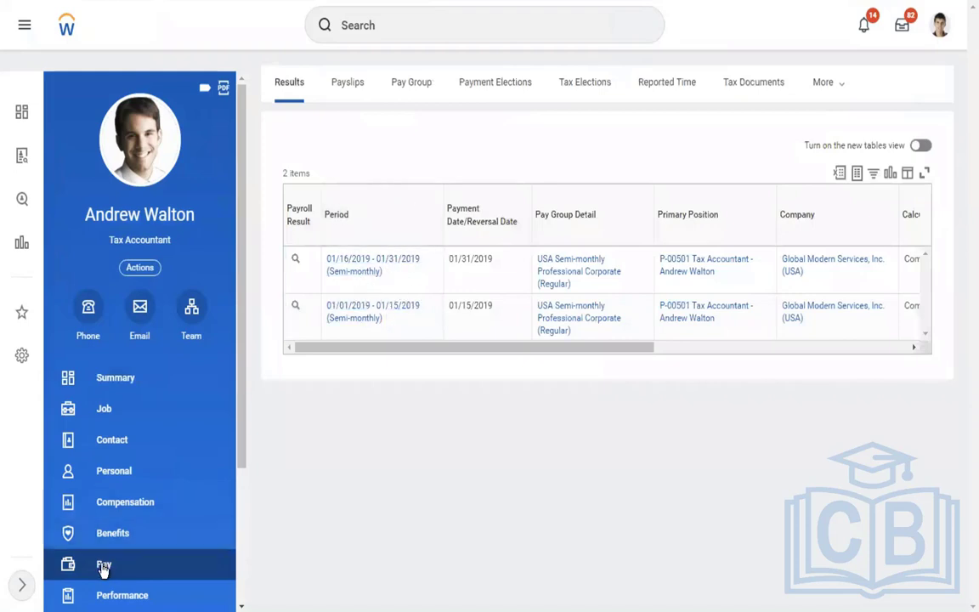
pyautogui.click(834, 93)
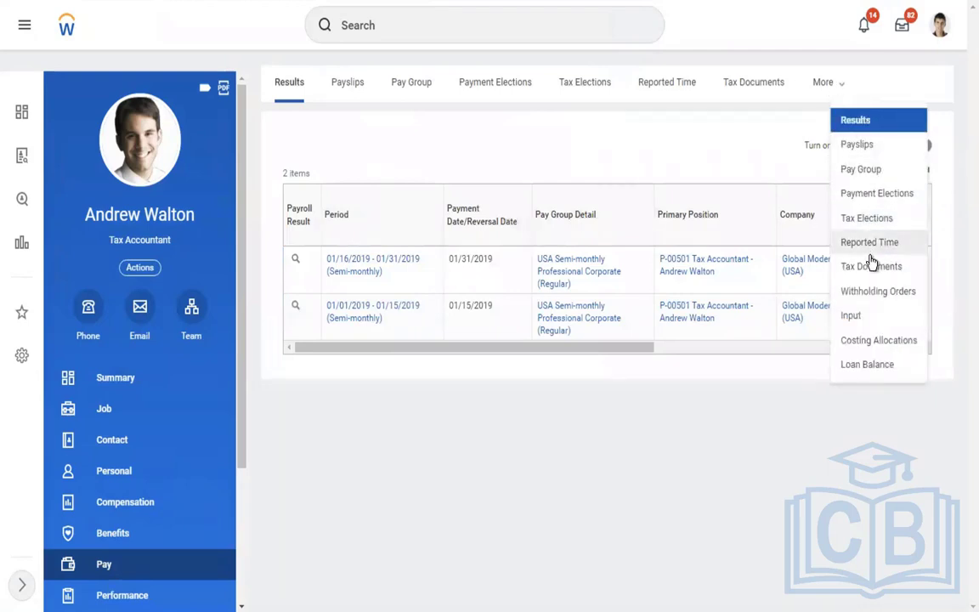
pyautogui.click(852, 291)
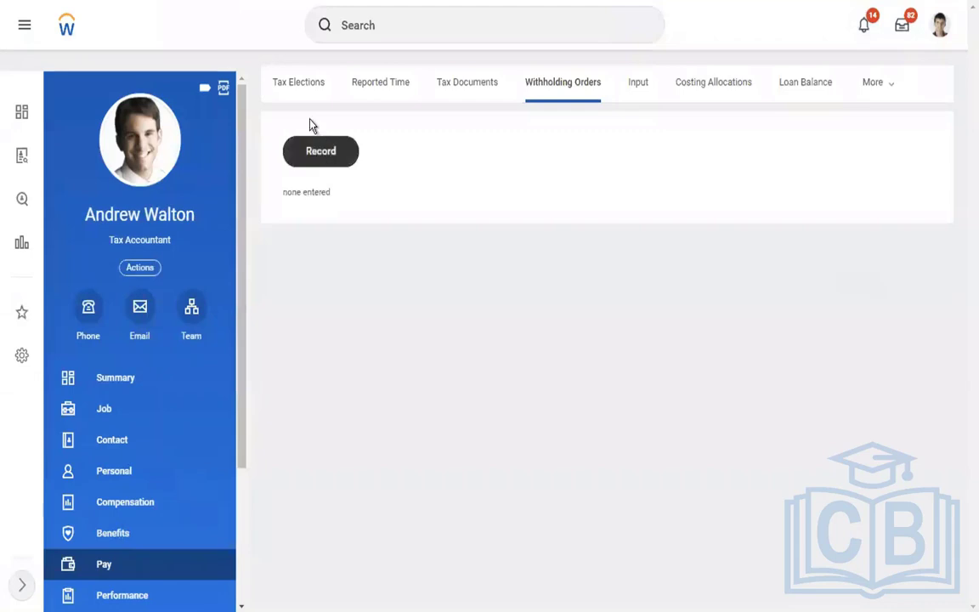
# Look through the employee's payroll actions for Record US Withholding Order, and close the list of actions
pyautogui.click(150, 271)
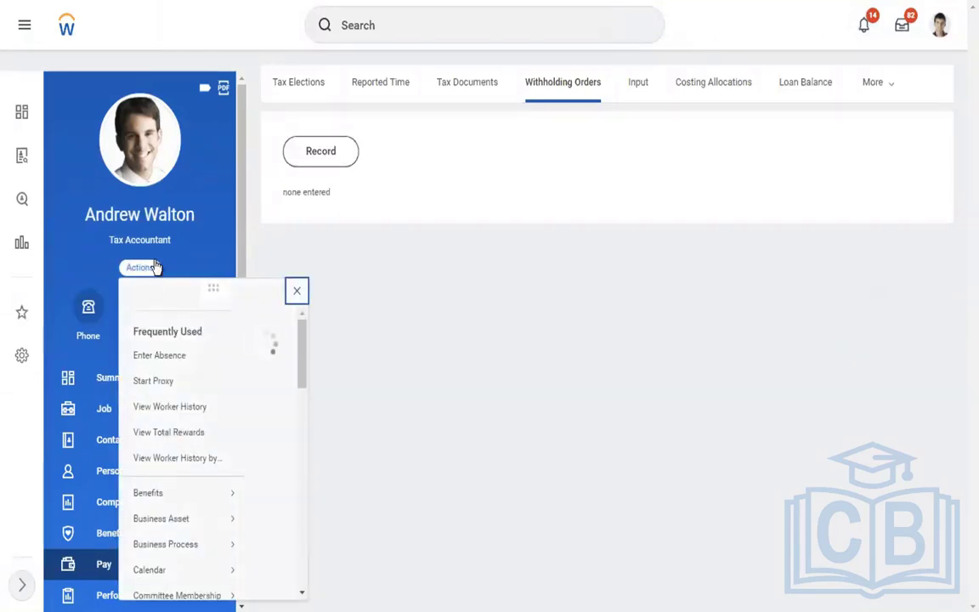
pyautogui.moveTo(740, 354); pyautogui.dragTo(743, 434)
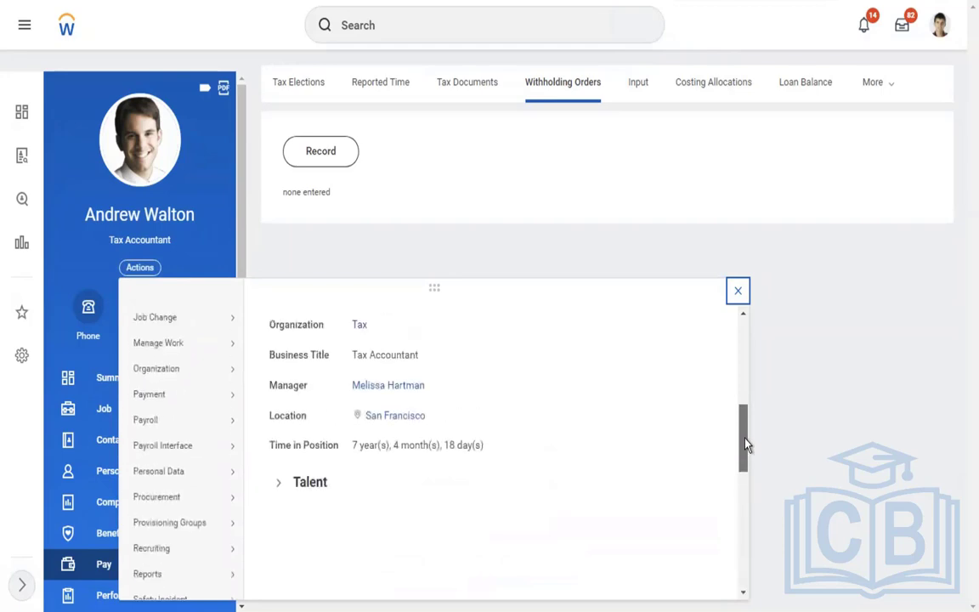
pyautogui.moveTo(155, 422)
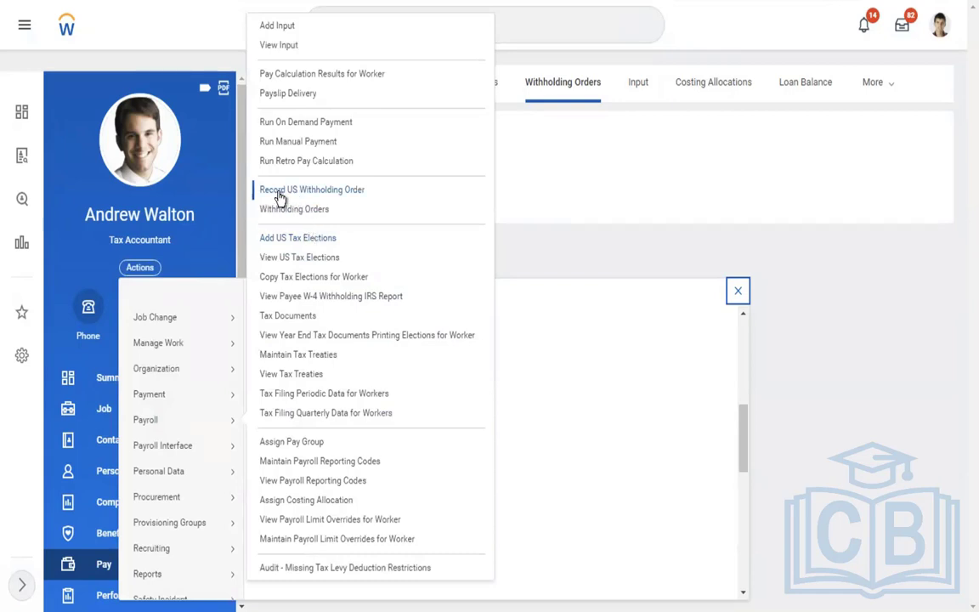
pyautogui.click(646, 178)
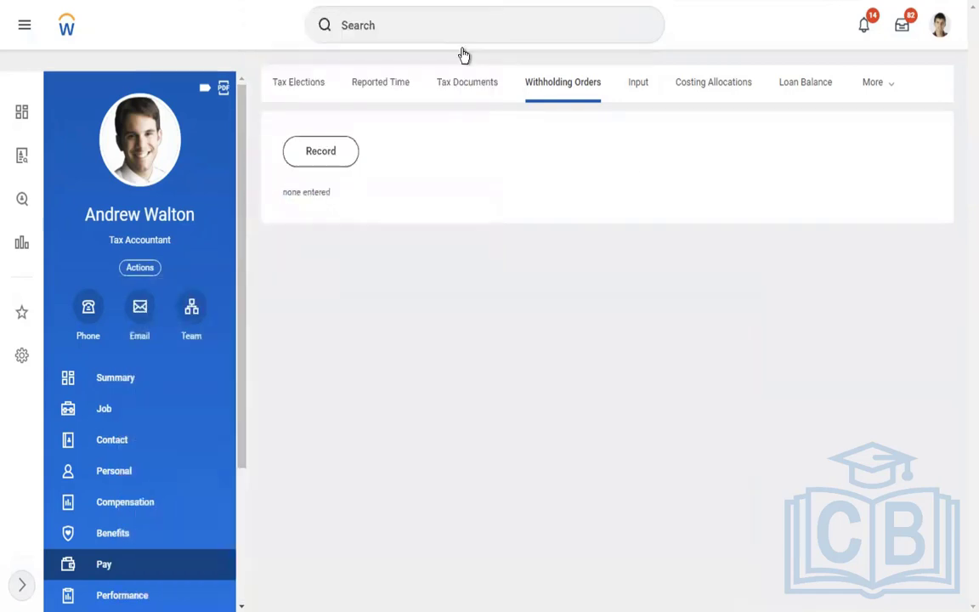
# Search for "record" to look up the Record US Withholding Order for Worker task, and dismiss the suggestions
pyautogui.click(445, 28)
pyautogui.write('re')
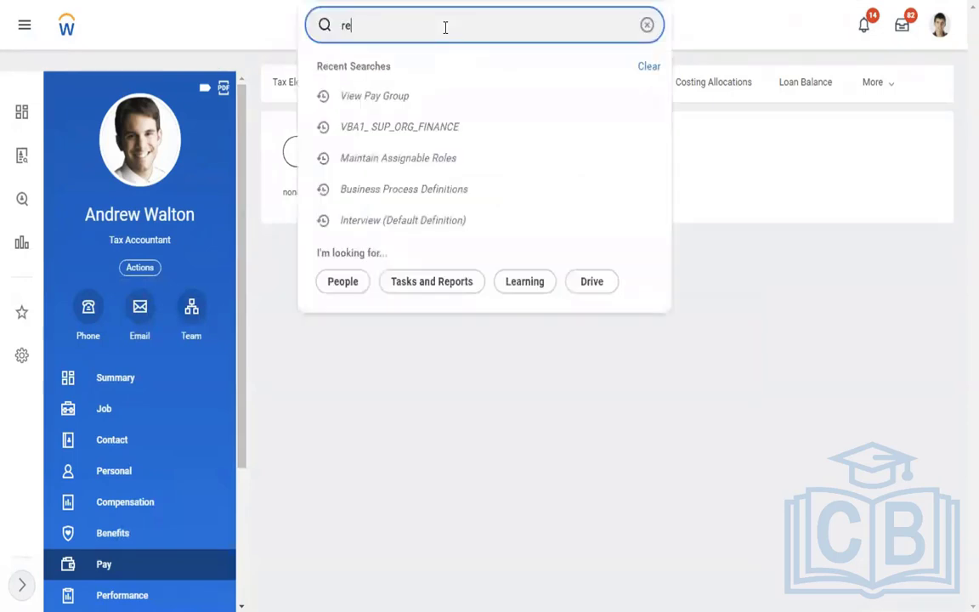
pyautogui.write('cord')
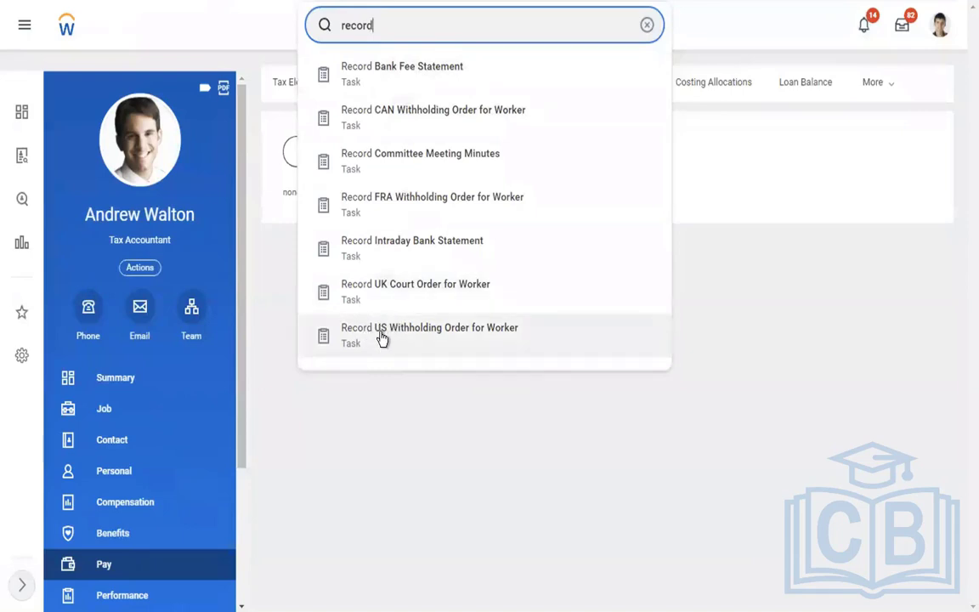
pyautogui.click(881, 241)
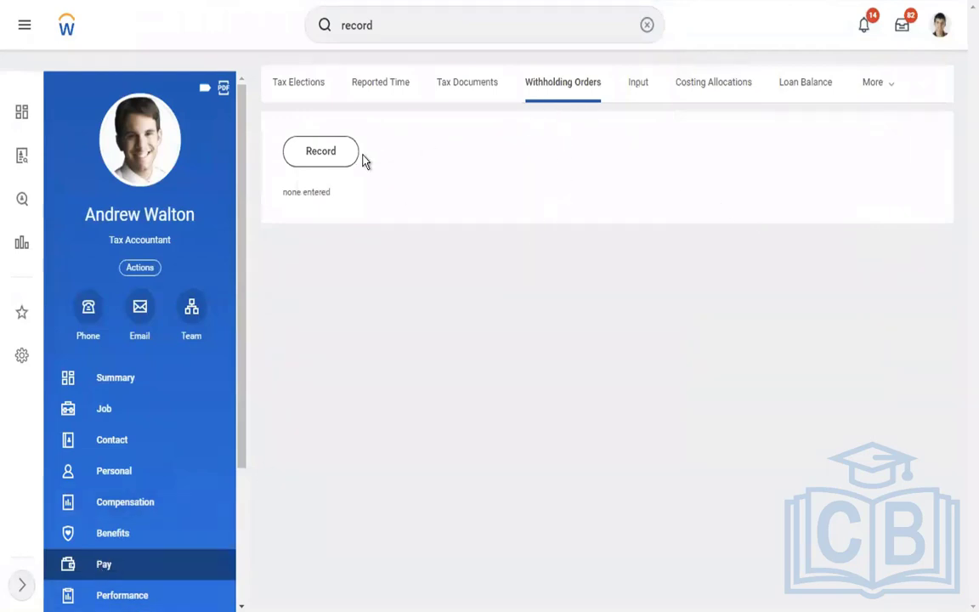
# Start recording a US withholding order for the employee with the order type Creditor Garnishment (USA)
pyautogui.click(319, 162)
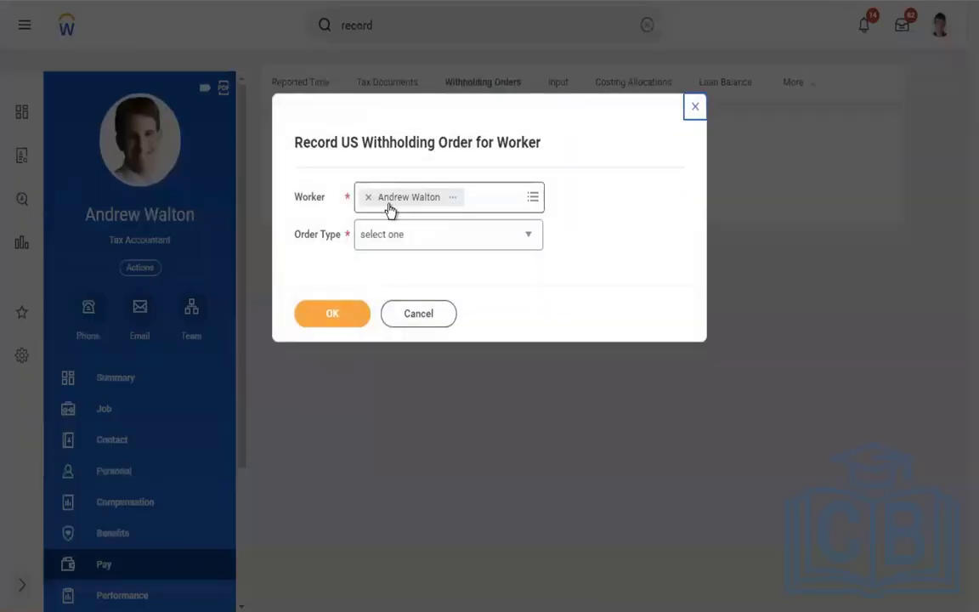
pyautogui.click(400, 236)
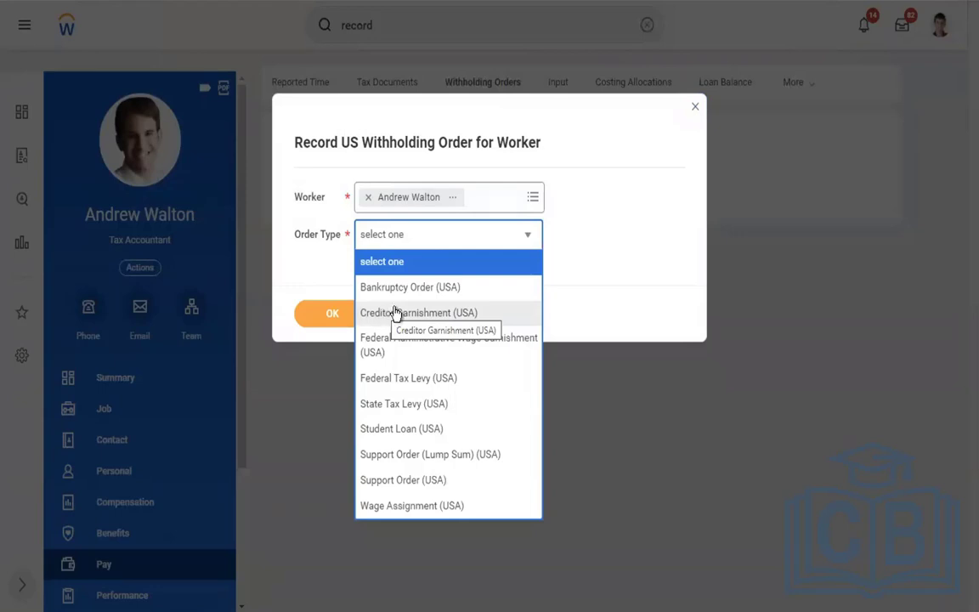
pyautogui.click(401, 315)
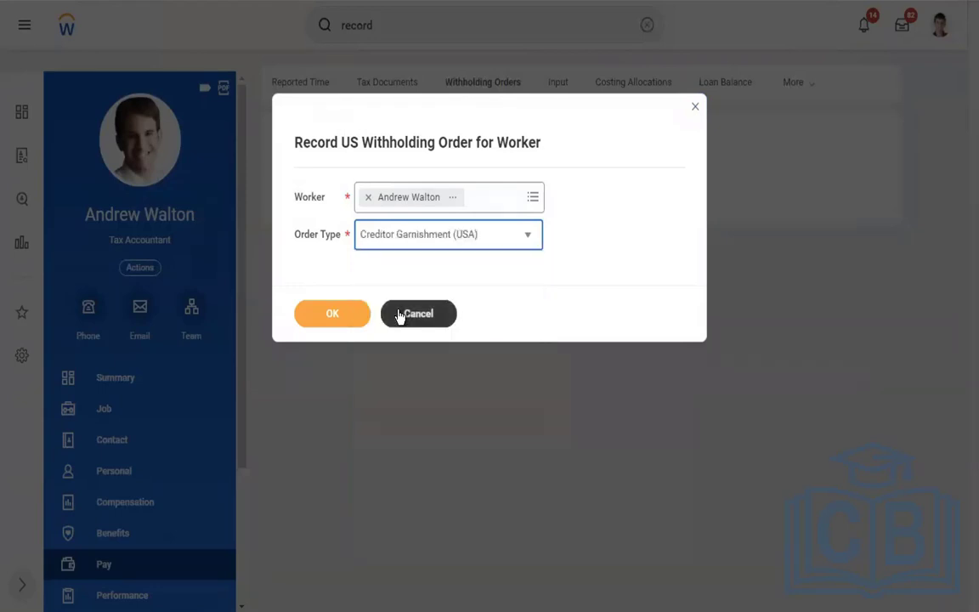
pyautogui.click(323, 316)
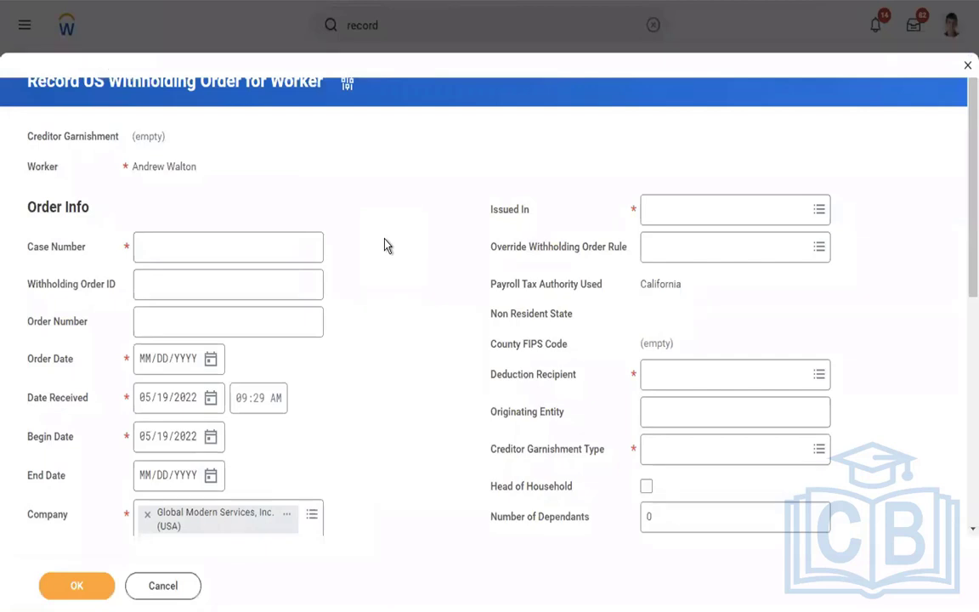
# Enter the case number and the order number in the order info, leaving the Withholding Order ID blank
pyautogui.scroll(-1, 384, 245)
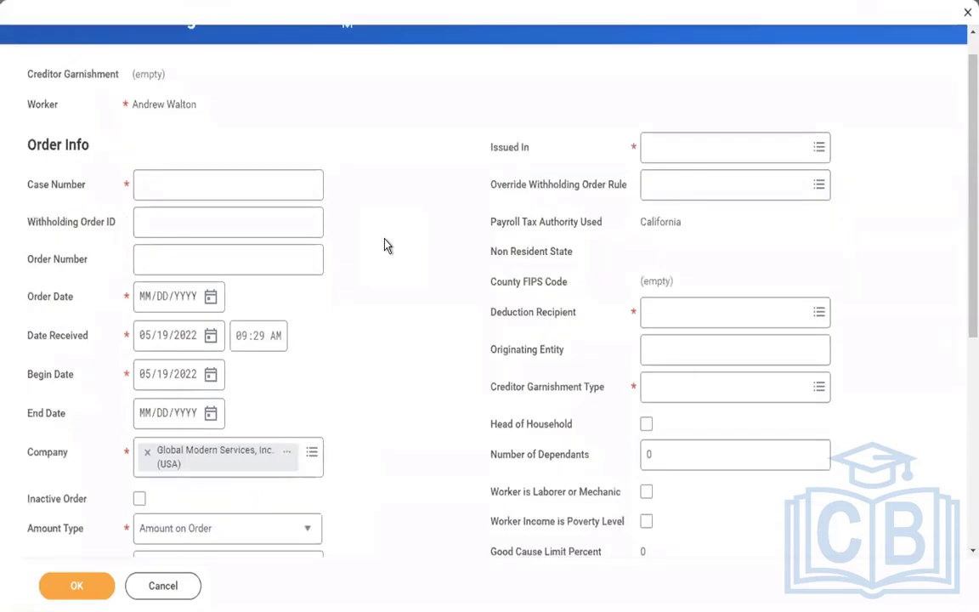
pyautogui.click(190, 182)
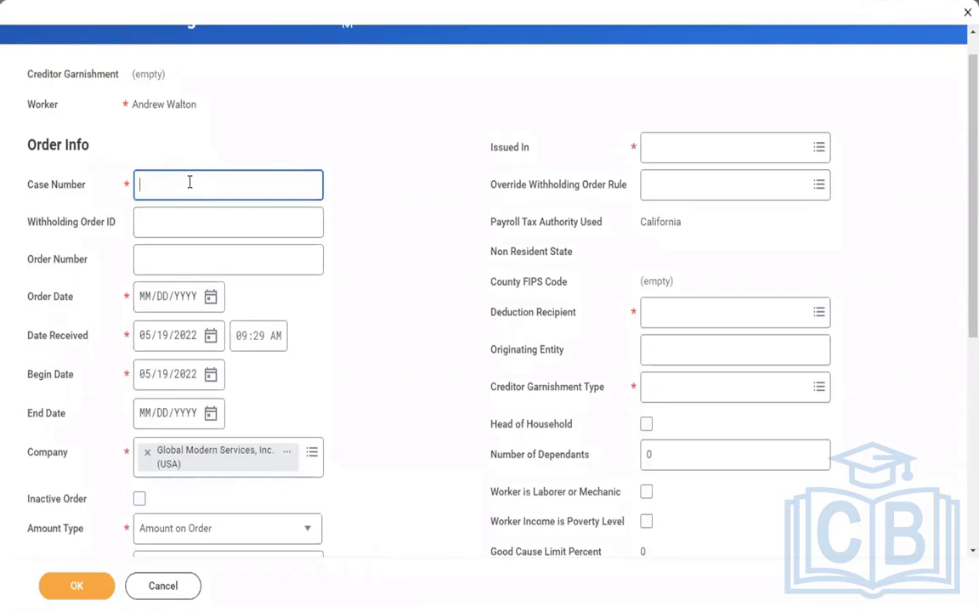
pyautogui.write('12345678')
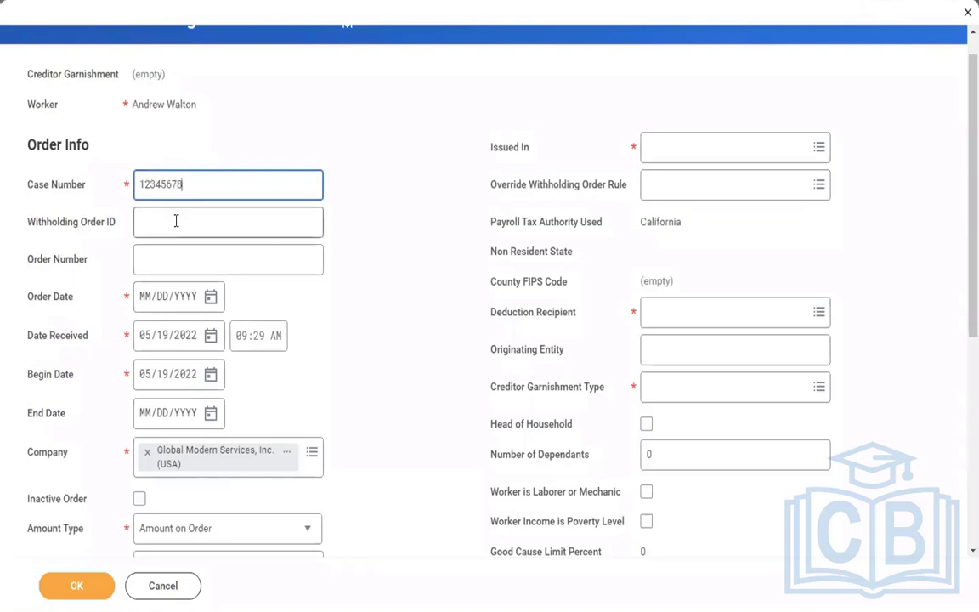
pyautogui.click(176, 221)
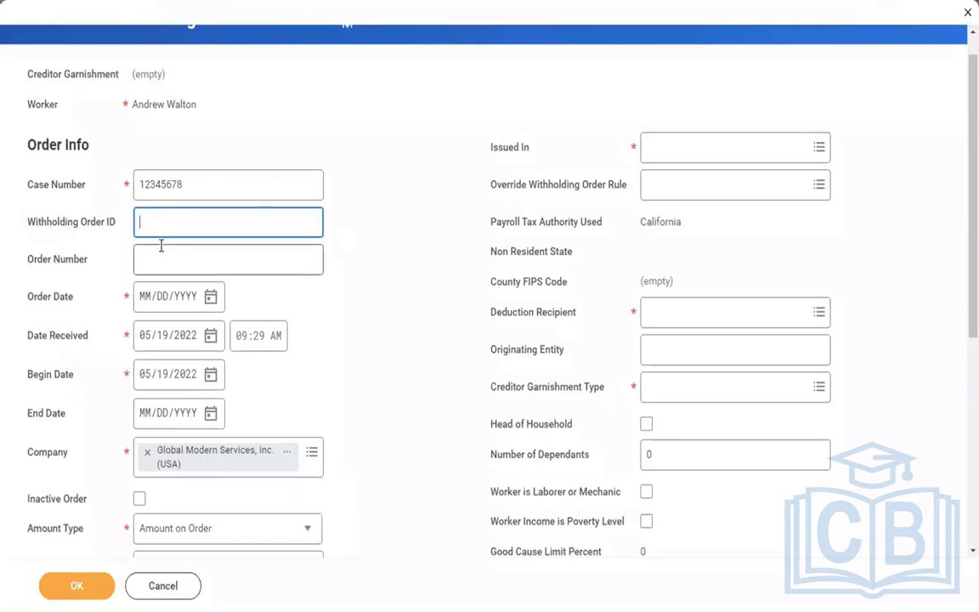
pyautogui.click(395, 101)
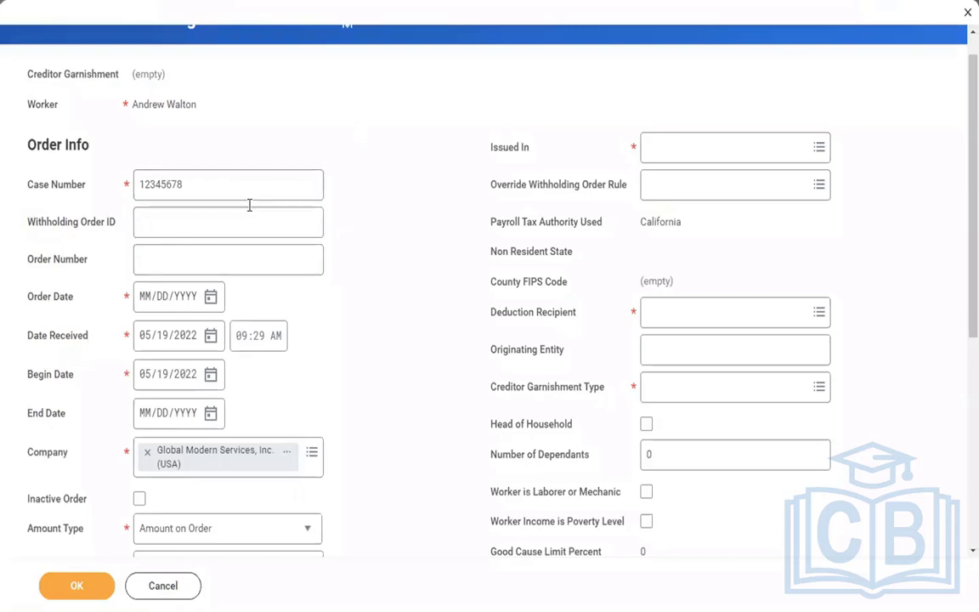
pyautogui.click(174, 261)
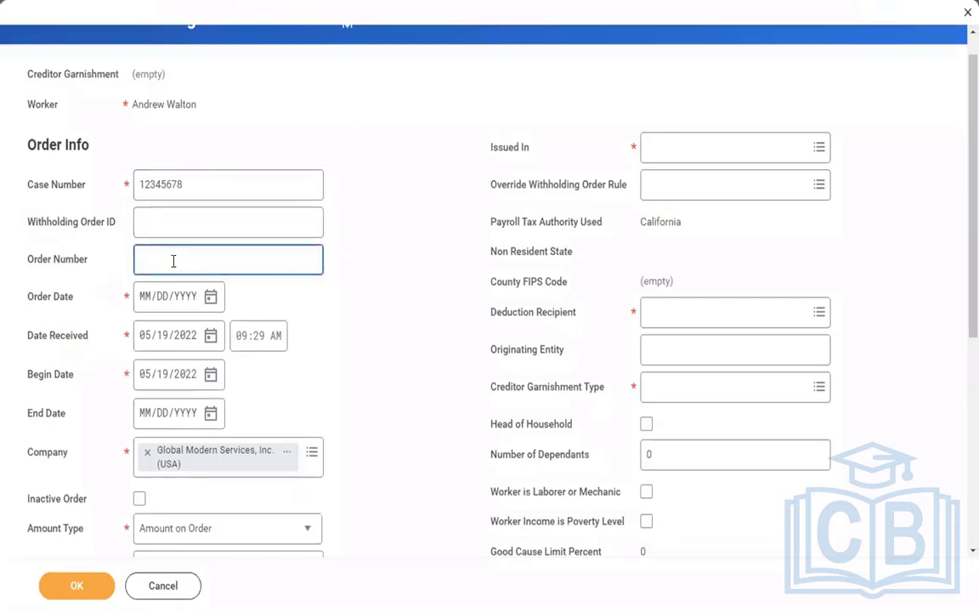
pyautogui.write('888889393')
# Set the Order Date of the garnishment to 01/01/2019
pyautogui.click(211, 296)
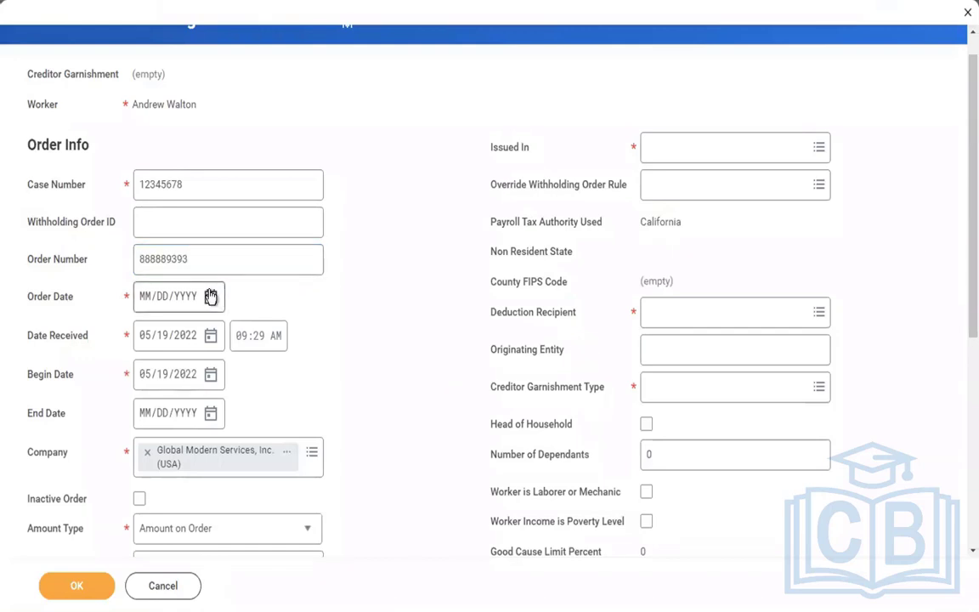
pyautogui.click(211, 296)
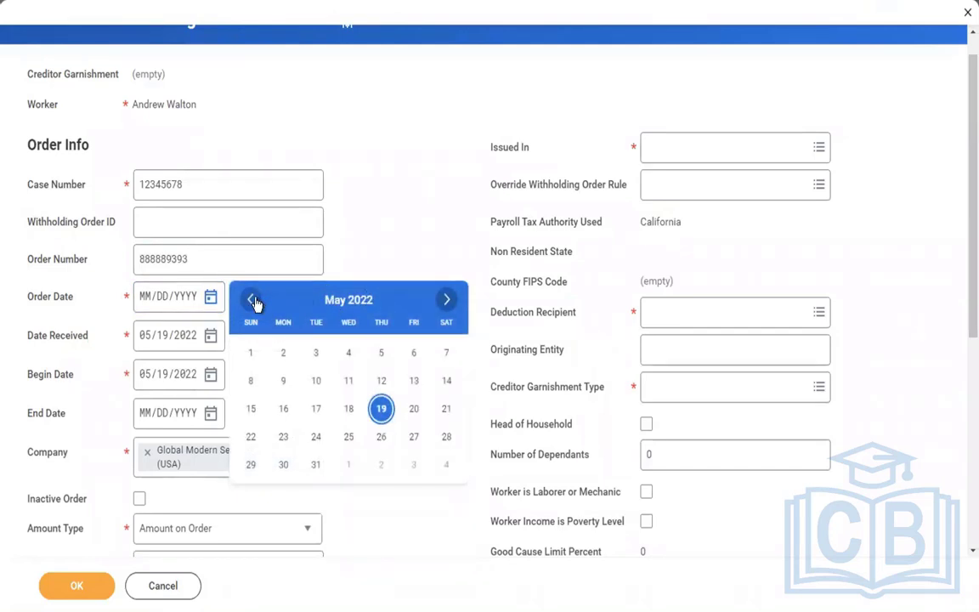
pyautogui.click(252, 300)
pyautogui.click(252, 300)
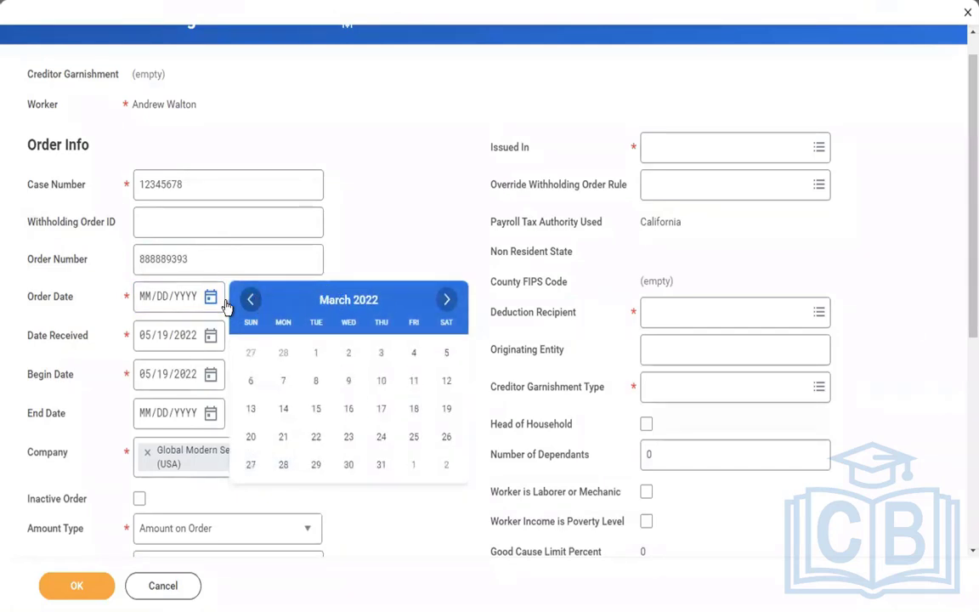
pyautogui.click(150, 301)
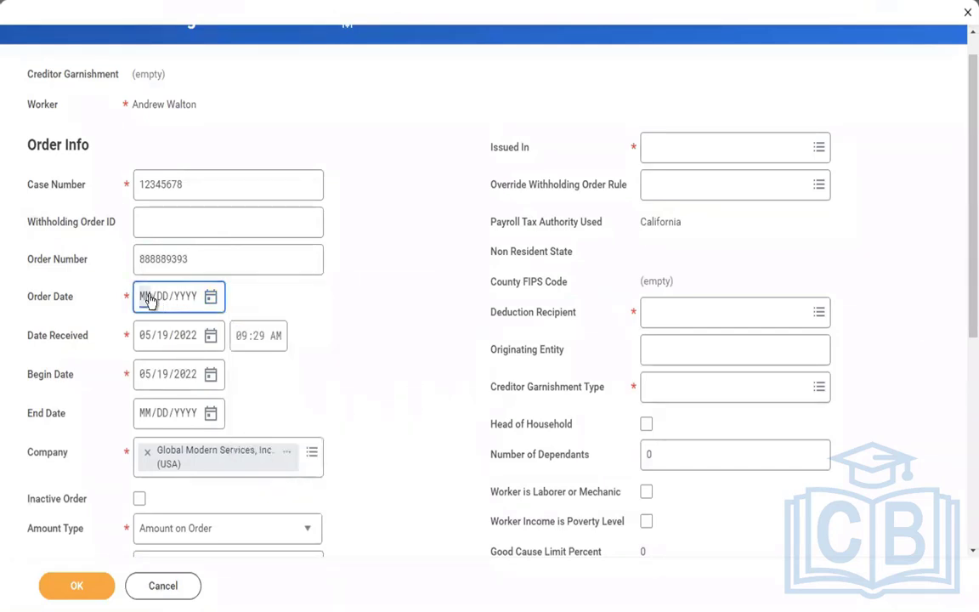
pyautogui.write('01/01/2019')
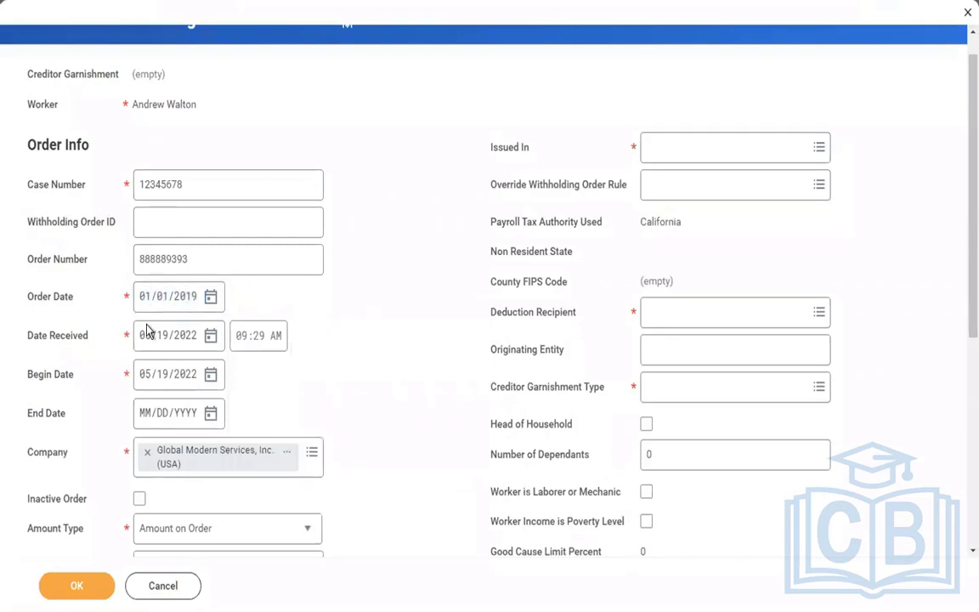
# Set the Date Received of the garnishment order to 01/15/2019
pyautogui.click(147, 340)
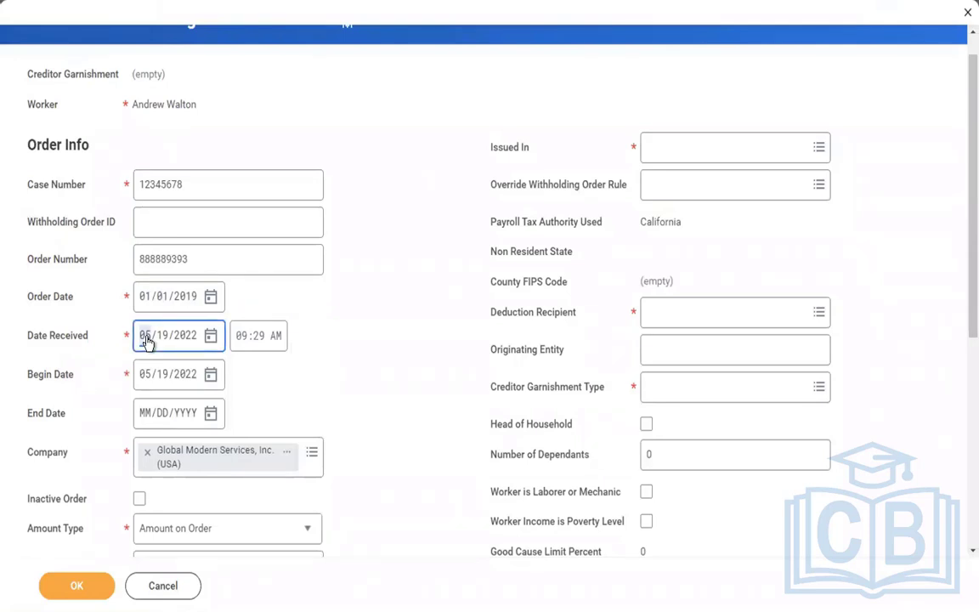
pyautogui.click(147, 339)
pyautogui.write('0')
pyautogui.click(162, 340)
pyautogui.click(192, 343)
pyautogui.press('BackSpace')
pyautogui.click(165, 341)
pyautogui.press('BackSpace')
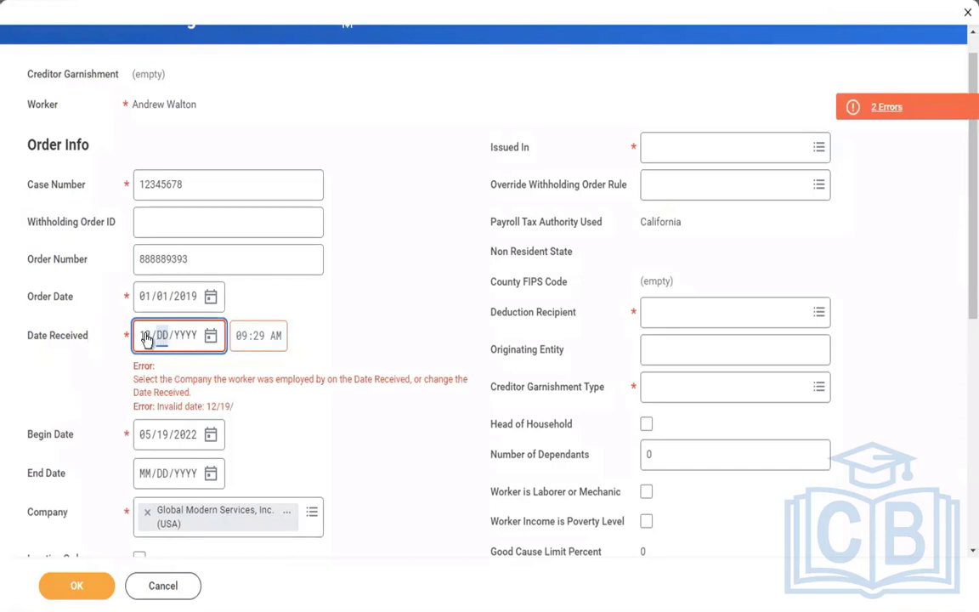
pyautogui.press('BackSpace')
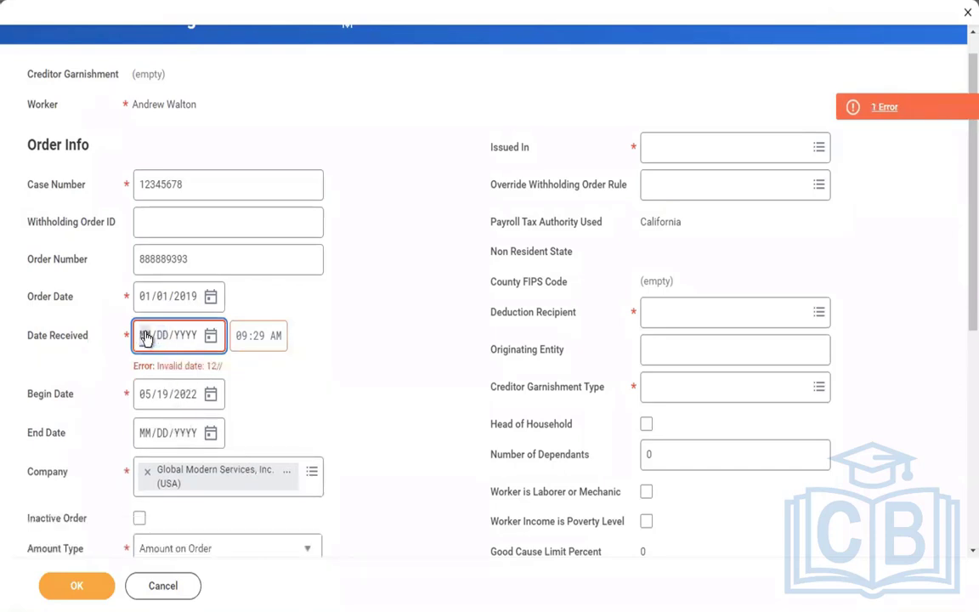
pyautogui.write('05')
pyautogui.write('15/')
pyautogui.write('2019')
pyautogui.click(319, 340)
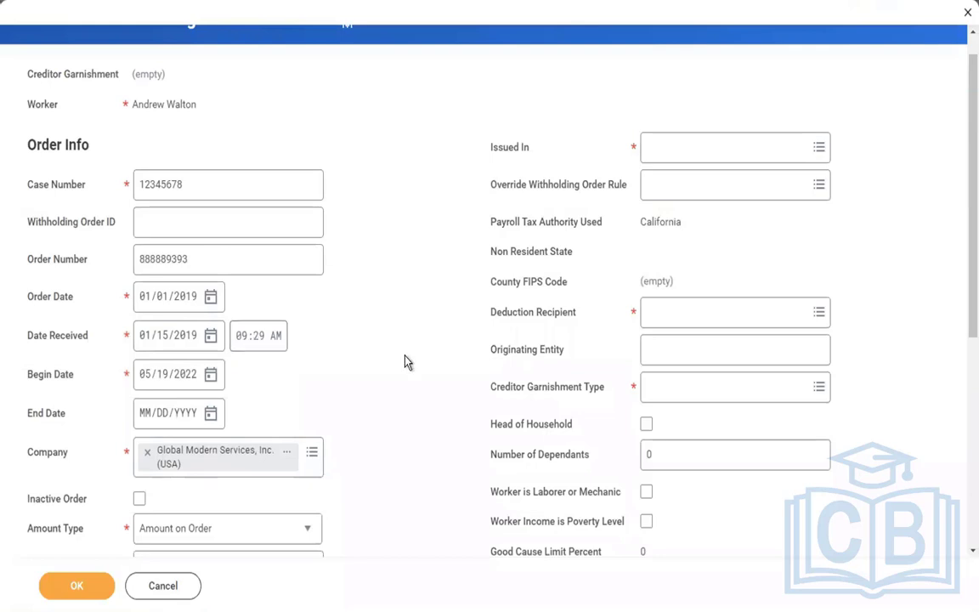
# Set the Begin Date of the garnishment order to 02/01/2019 and leave the End Date blank
pyautogui.click(146, 378)
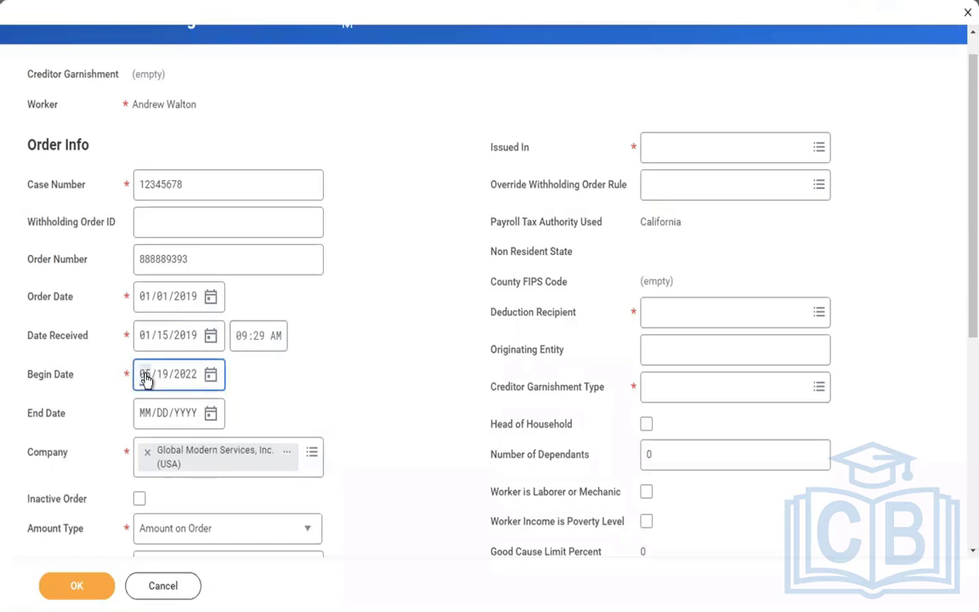
pyautogui.write('8')
pyautogui.write('01')
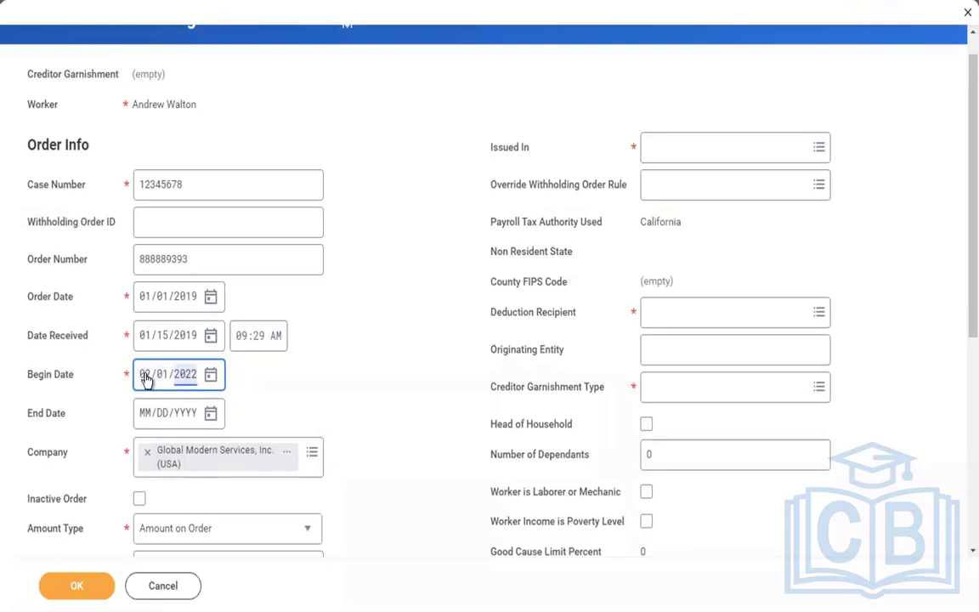
pyautogui.write('2019')
pyautogui.click(448, 379)
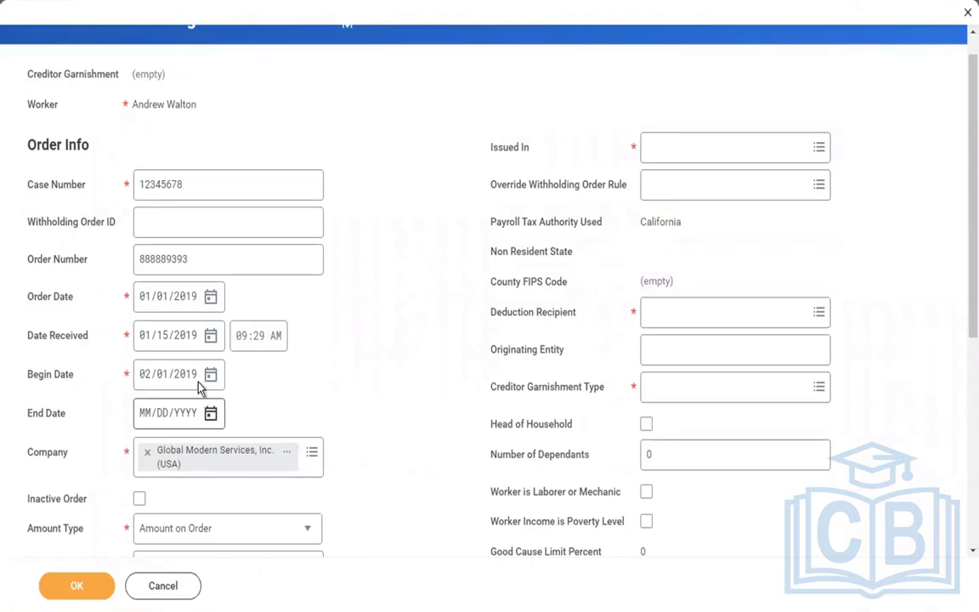
pyautogui.click(210, 413)
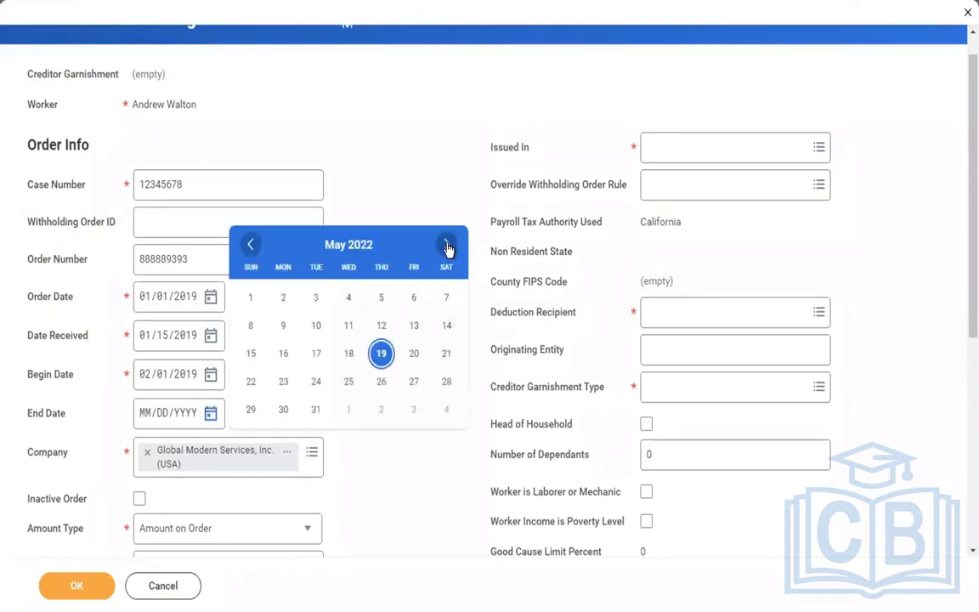
pyautogui.click(209, 413)
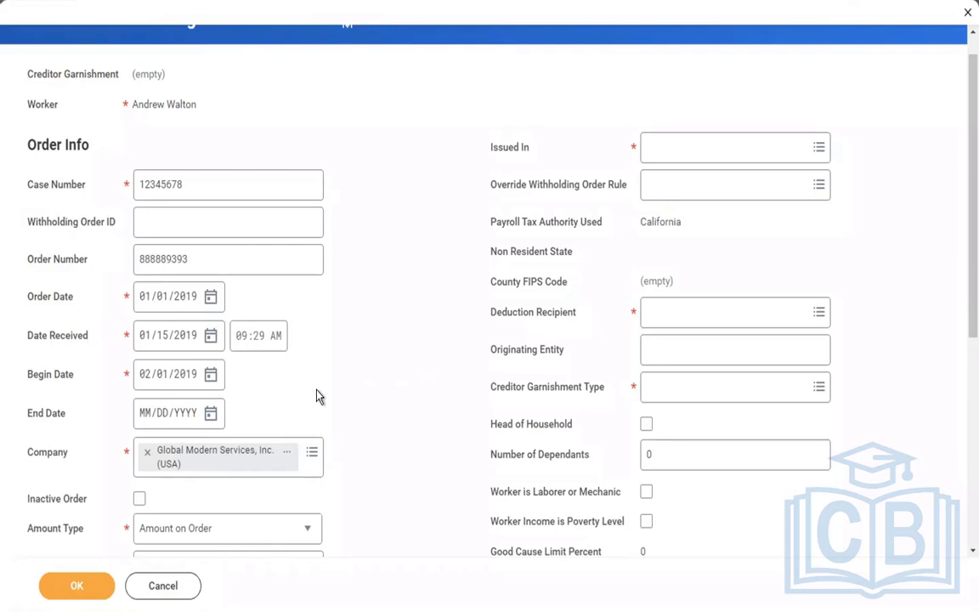
# Set the Pay Period Amount of the garnishment order to 500
pyautogui.scroll(-2, 316, 396)
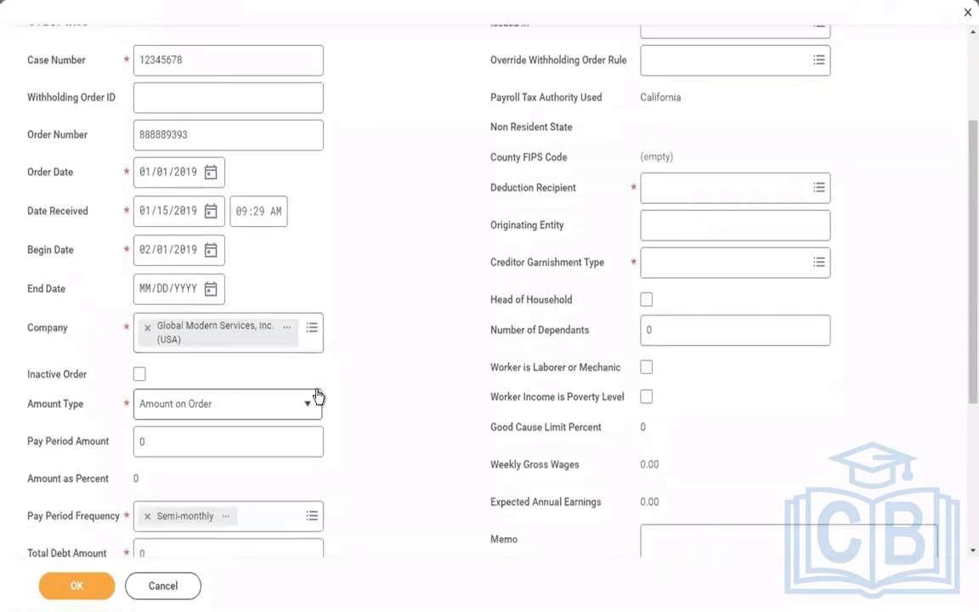
pyautogui.scroll(-1, 316, 396)
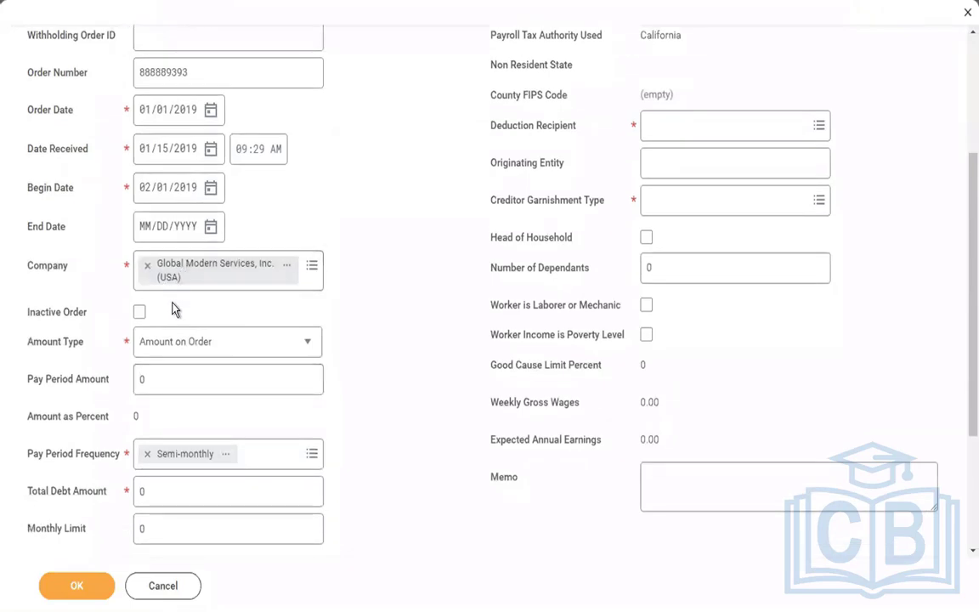
pyautogui.scroll(-2, 173, 309)
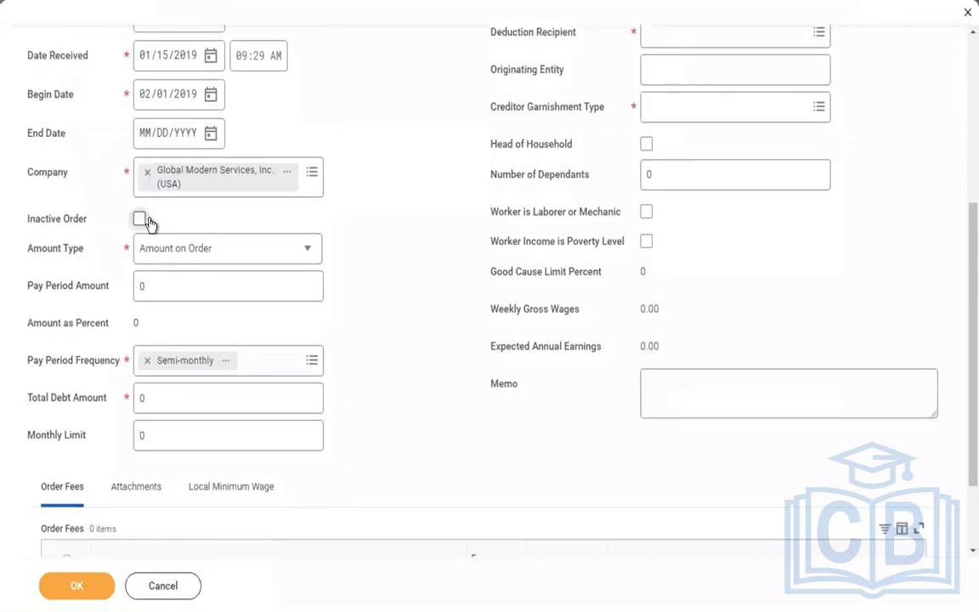
pyautogui.click(170, 293)
pyautogui.doubleClick(169, 295)
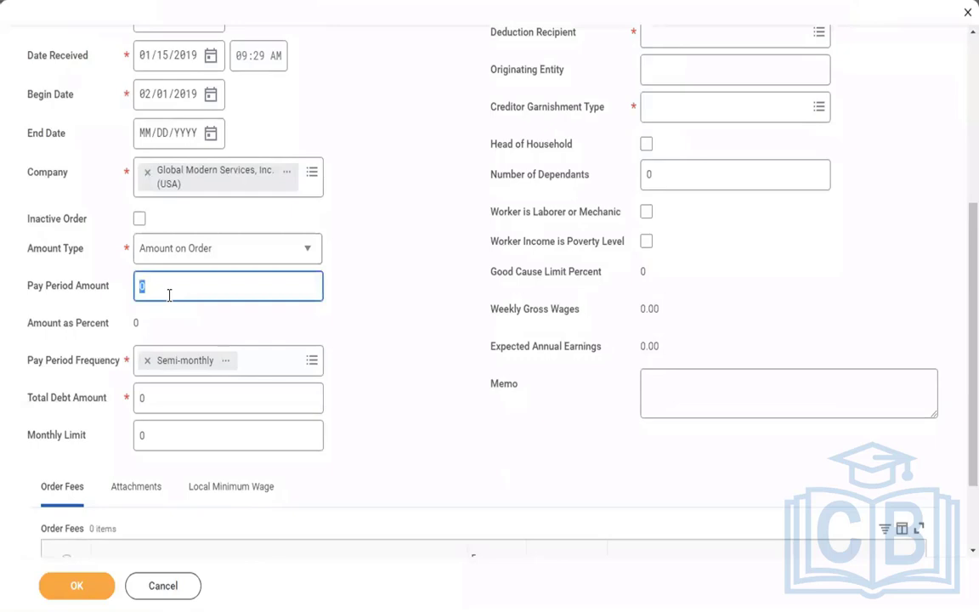
pyautogui.press('BackSpace')
pyautogui.write('500')
pyautogui.click(337, 299)
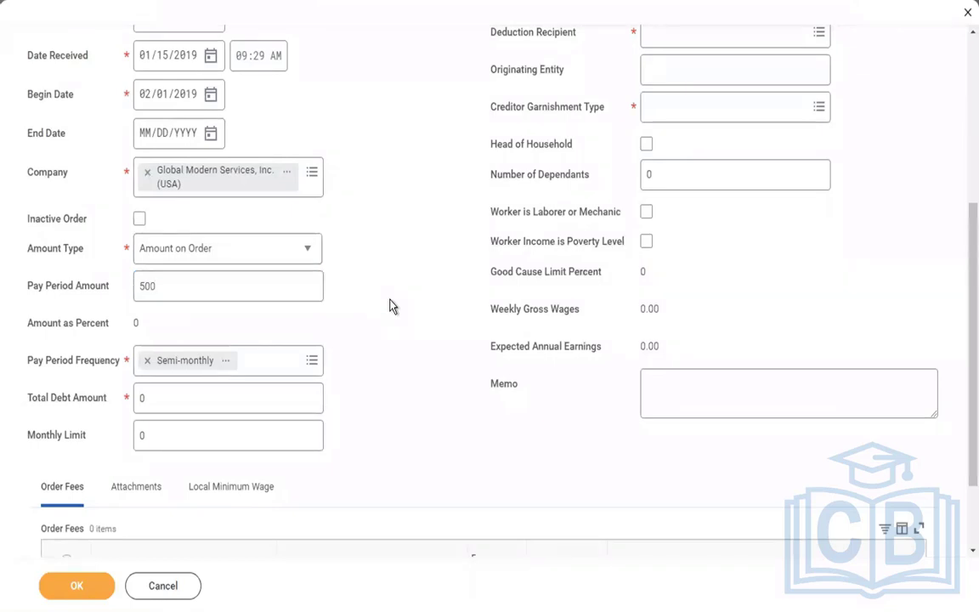
# Set the Total Debt Amount to 5000 and the Monthly Limit to 1000
pyautogui.scroll(-3, 389, 306)
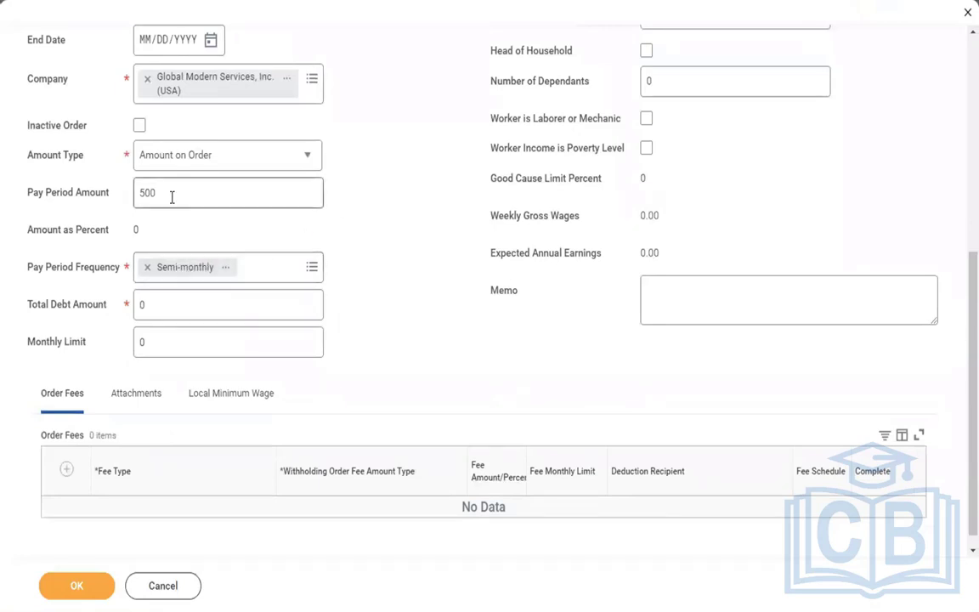
pyautogui.click(164, 313)
pyautogui.press('BackSpace')
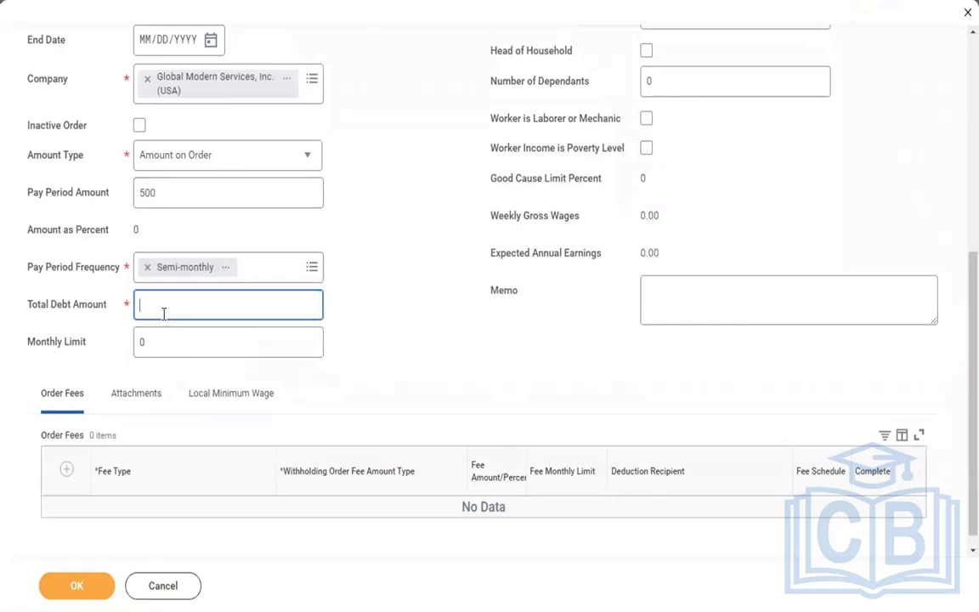
pyautogui.write('5000')
pyautogui.click(180, 338)
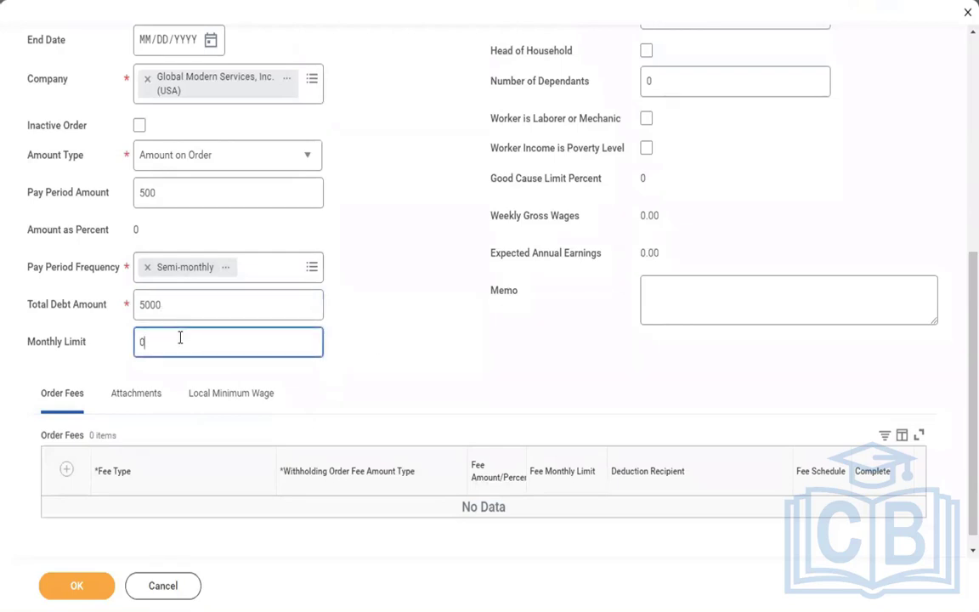
pyautogui.press('BackSpace')
pyautogui.write('1000')
pyautogui.click(331, 160)
# Select California as the state the garnishment order is issued in
pyautogui.scroll(3, 331, 160)
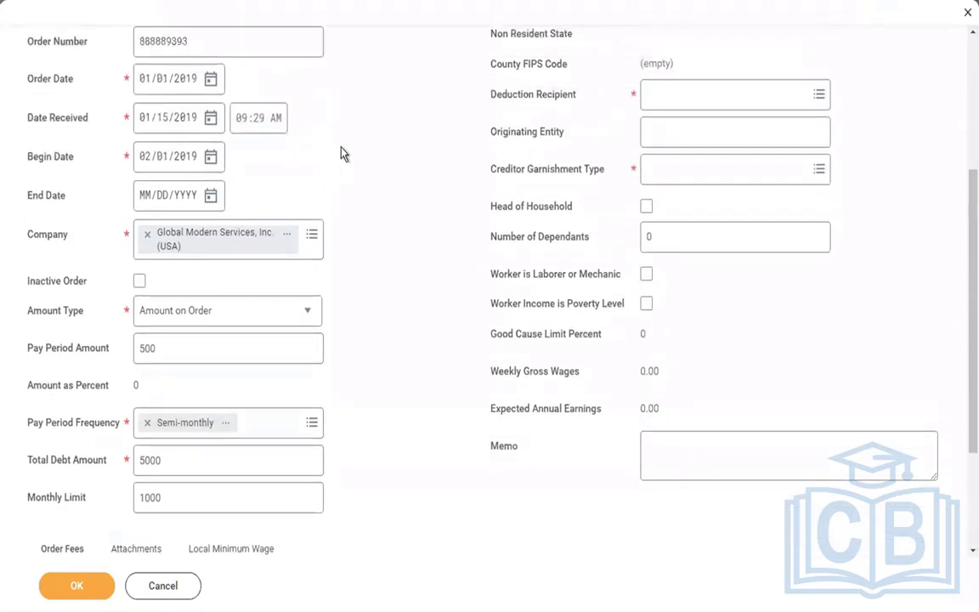
pyautogui.scroll(5, 341, 153)
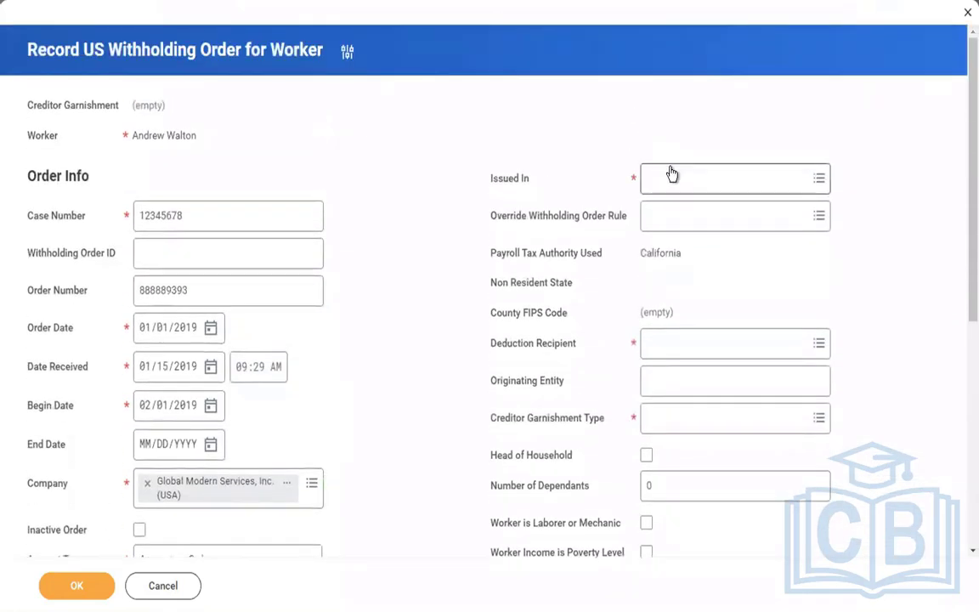
pyautogui.rightClick(205, 138)
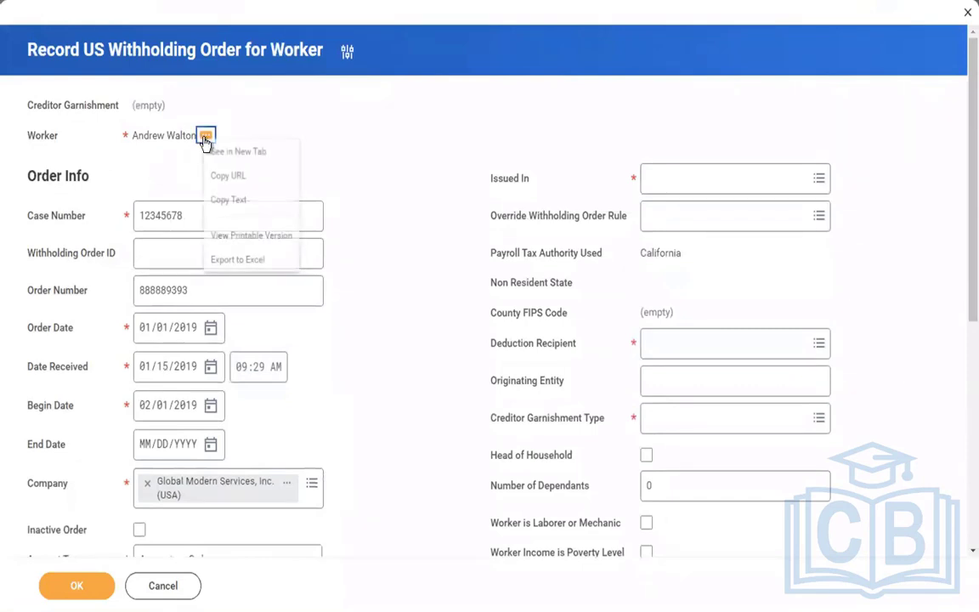
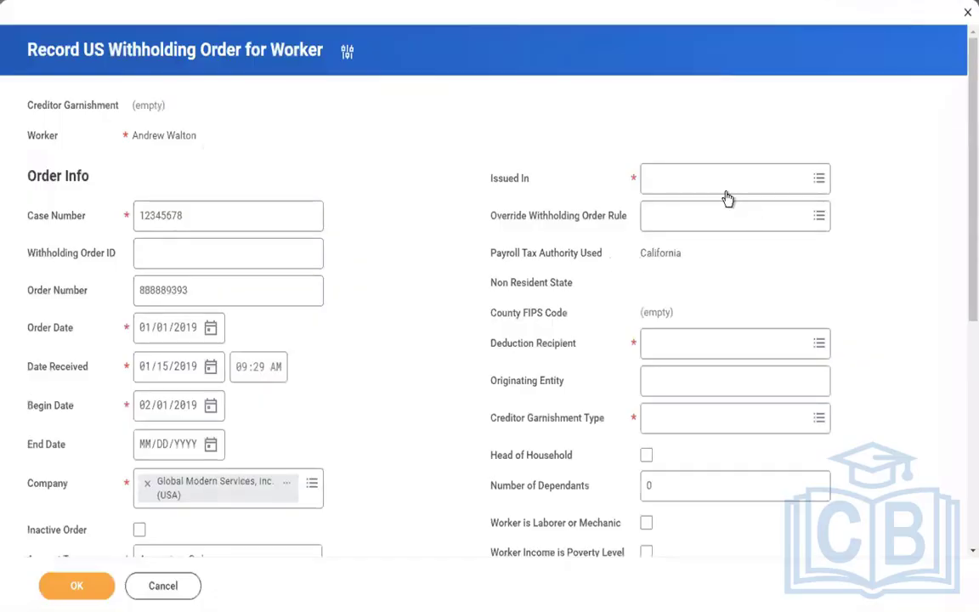
pyautogui.click(695, 184)
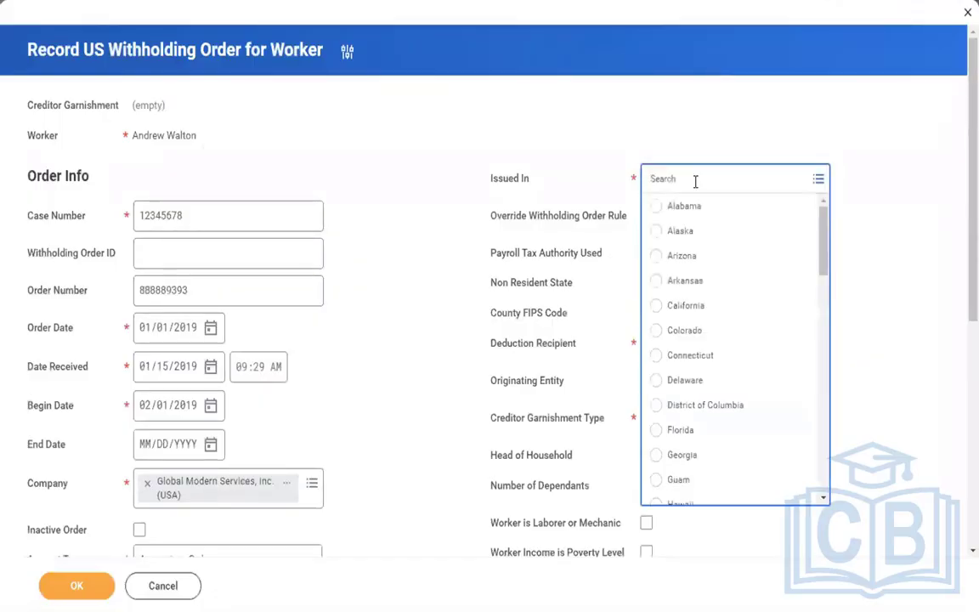
pyautogui.write('san')
pyautogui.press('Return')
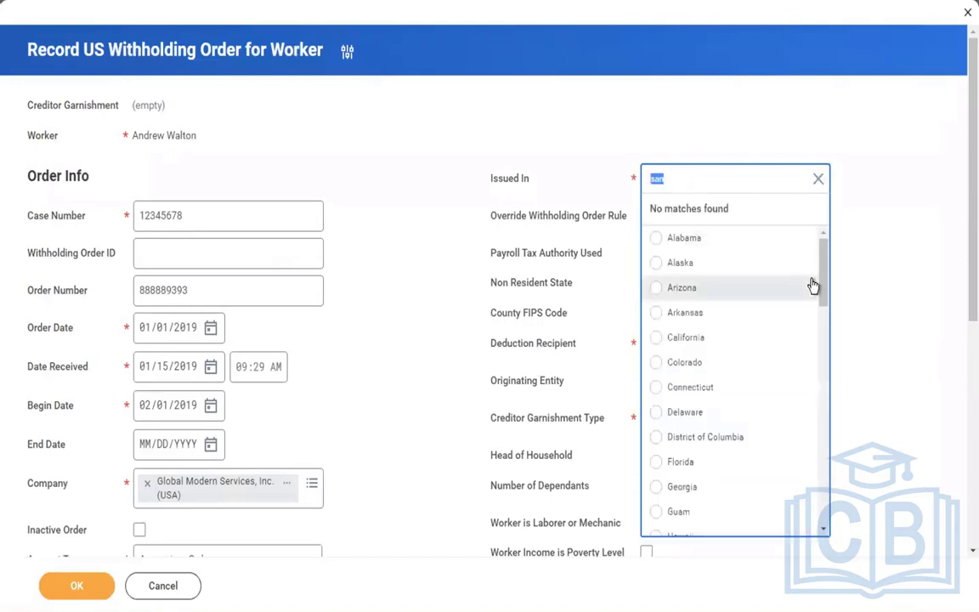
pyautogui.moveTo(822, 275); pyautogui.dragTo(823, 289)
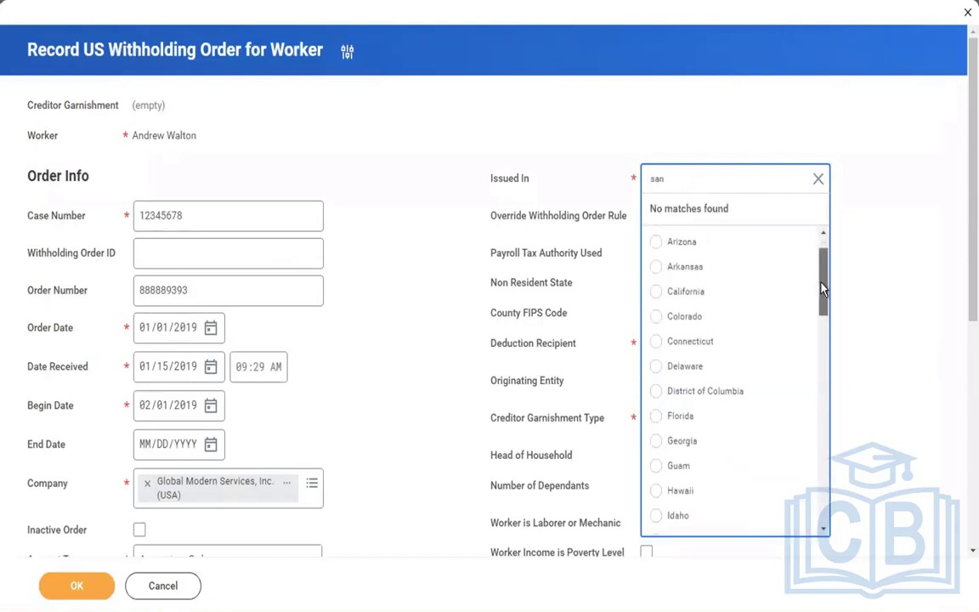
pyautogui.click(692, 293)
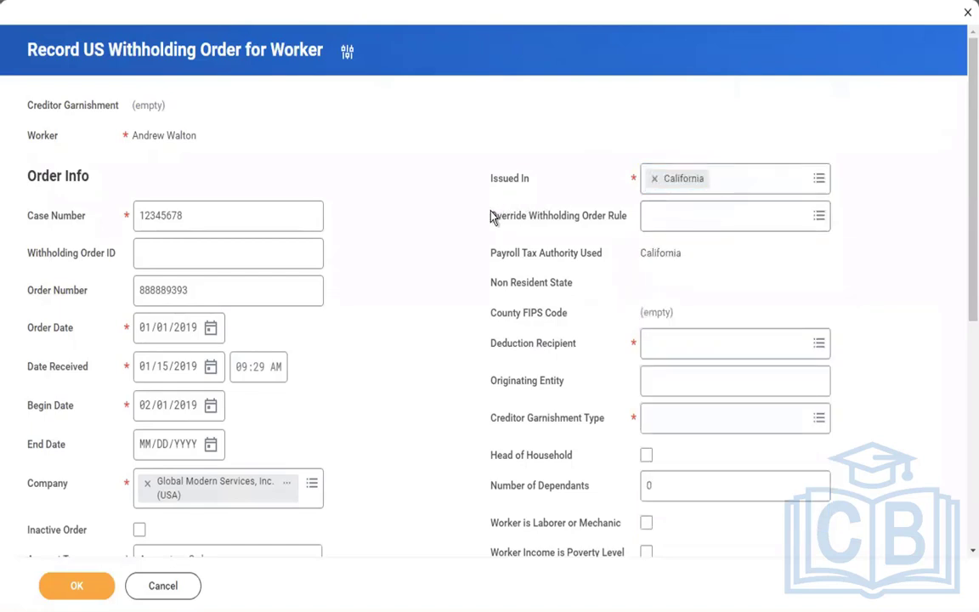
# Check the choices for Override Withholding Order Rule and leave the field blank
pyautogui.moveTo(491, 216); pyautogui.dragTo(622, 221)
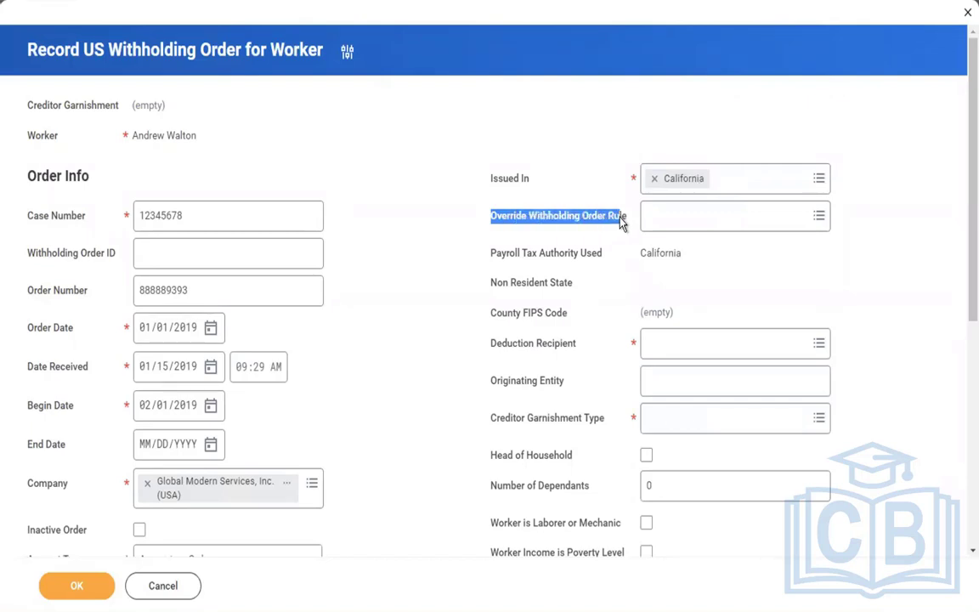
pyautogui.click(580, 221)
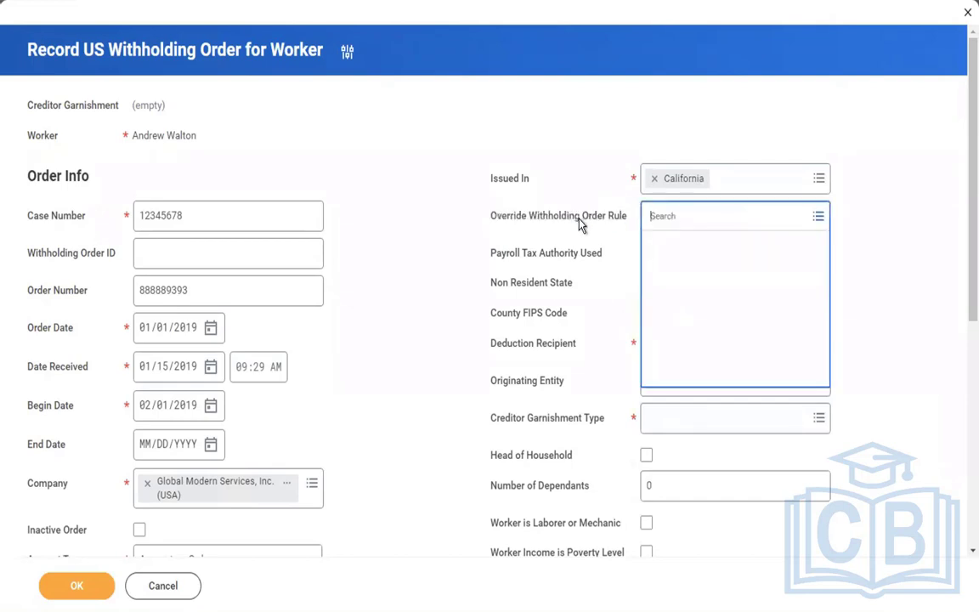
pyautogui.click(559, 170)
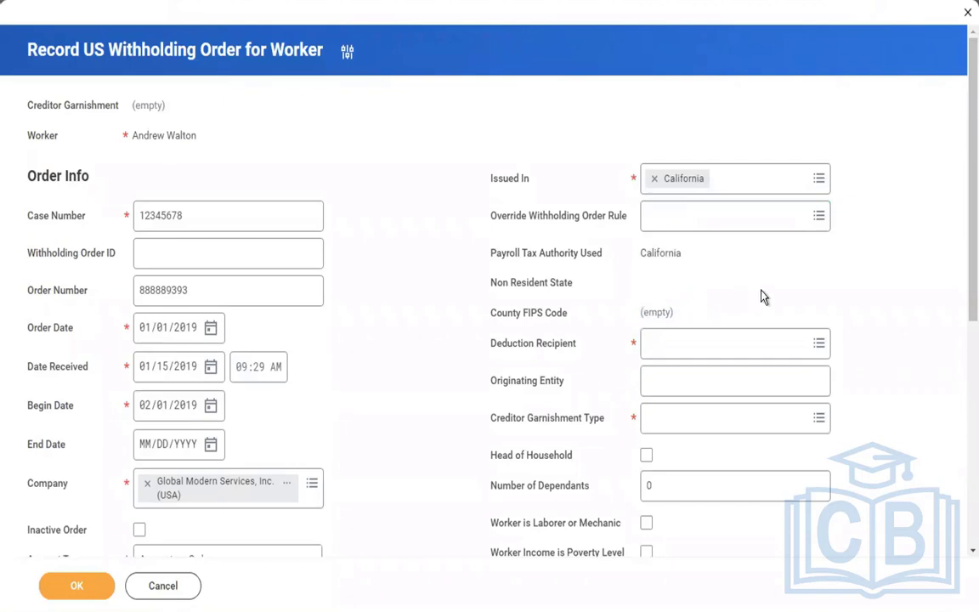
# Open the Deduction Recipient choices, and switch to the Word notes to review the CITI Bank and Legal Cell(court) lines
pyautogui.scroll(-1, 762, 289)
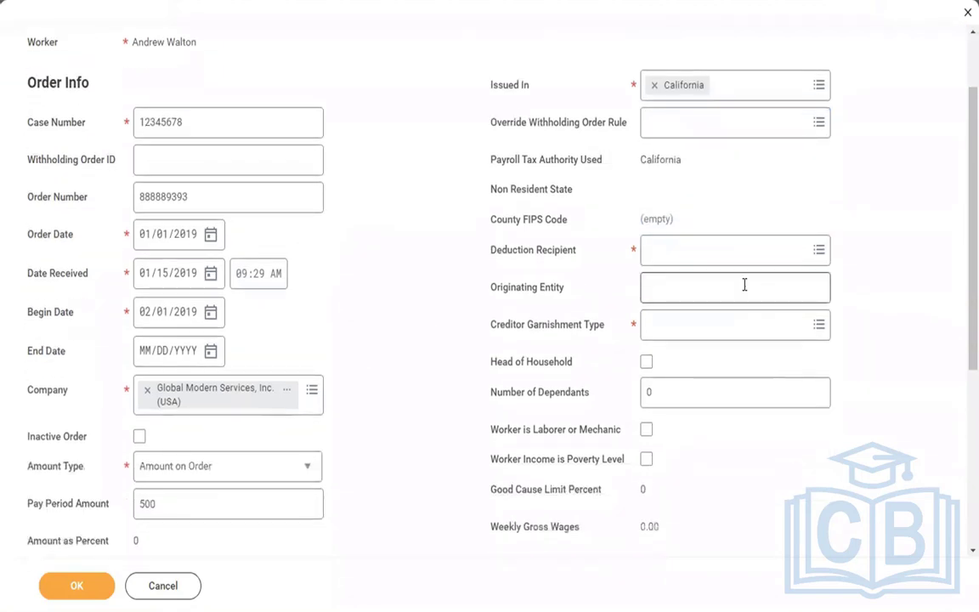
pyautogui.click(666, 252)
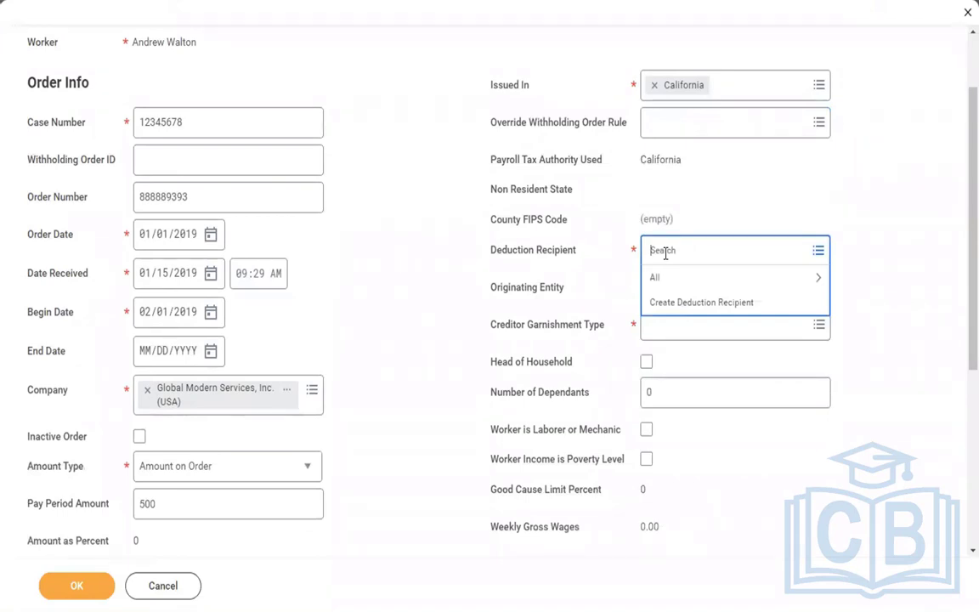
pyautogui.hotkey('ctrl', 'Left')
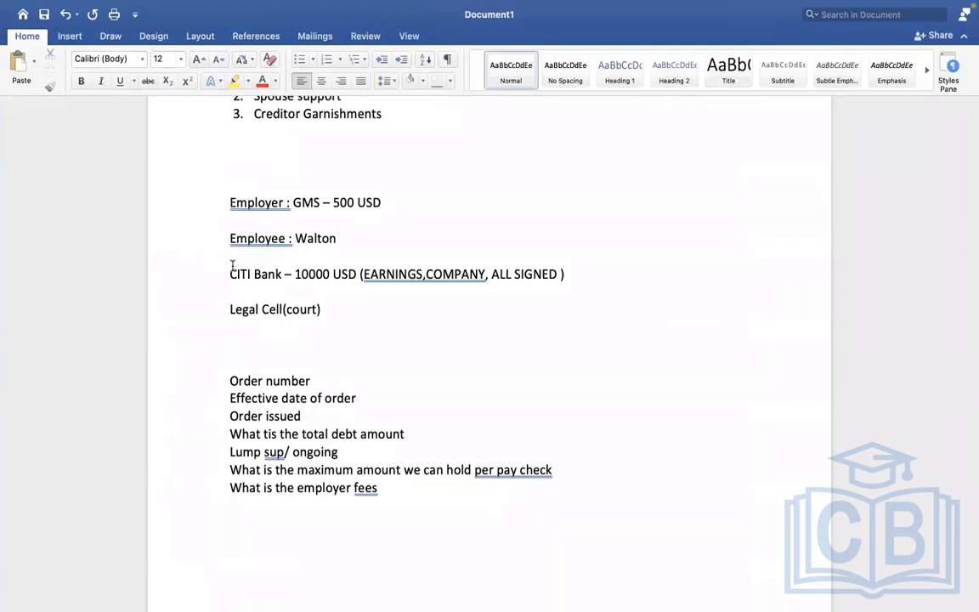
pyautogui.moveTo(231, 265); pyautogui.dragTo(316, 263)
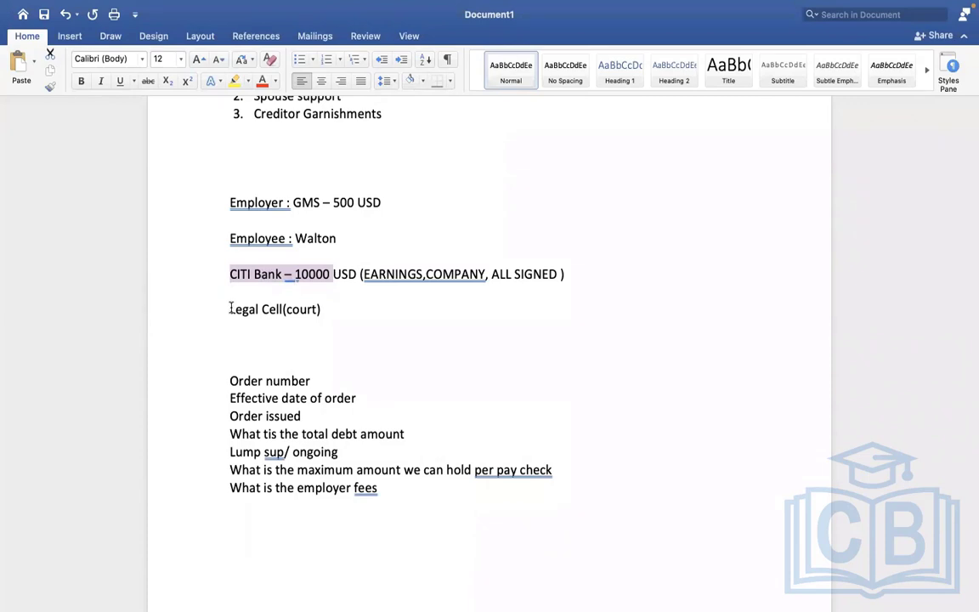
pyautogui.moveTo(229, 309); pyautogui.dragTo(308, 311)
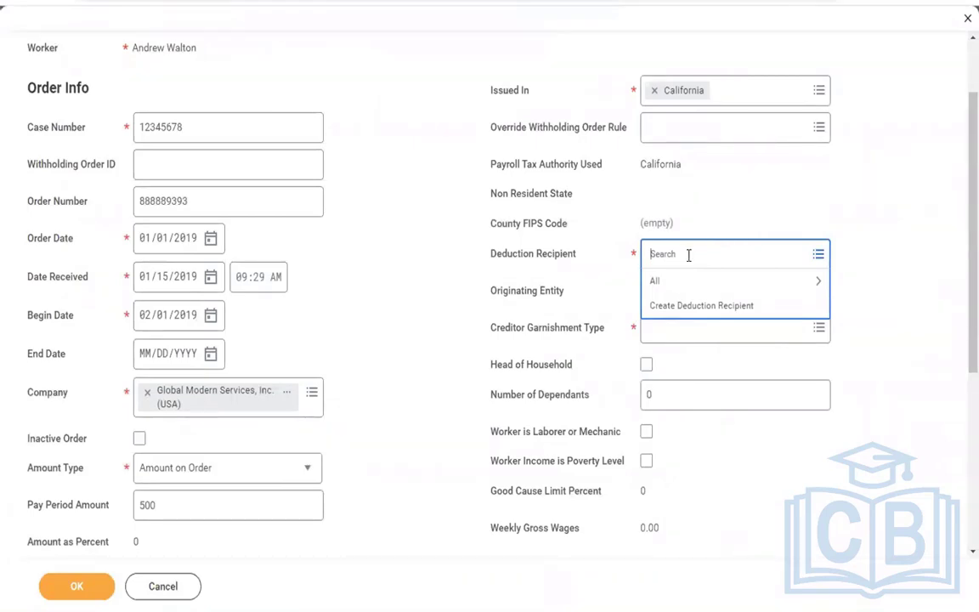
# Switch back to Workday, search the deduction recipients for "san" and "cal", and select California State Disbursement Unit
pyautogui.write('san')
pyautogui.press('Return')
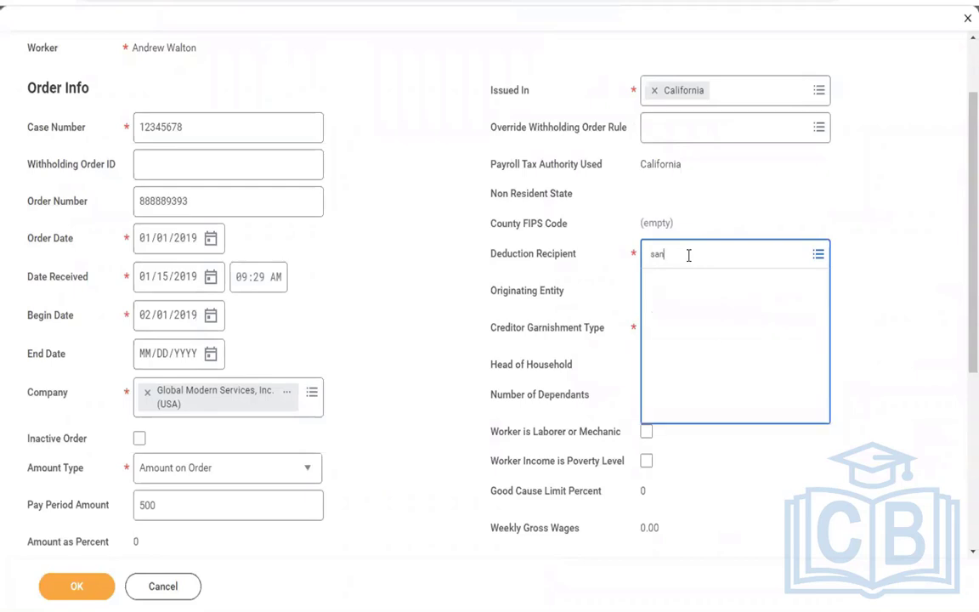
pyautogui.write('cal')
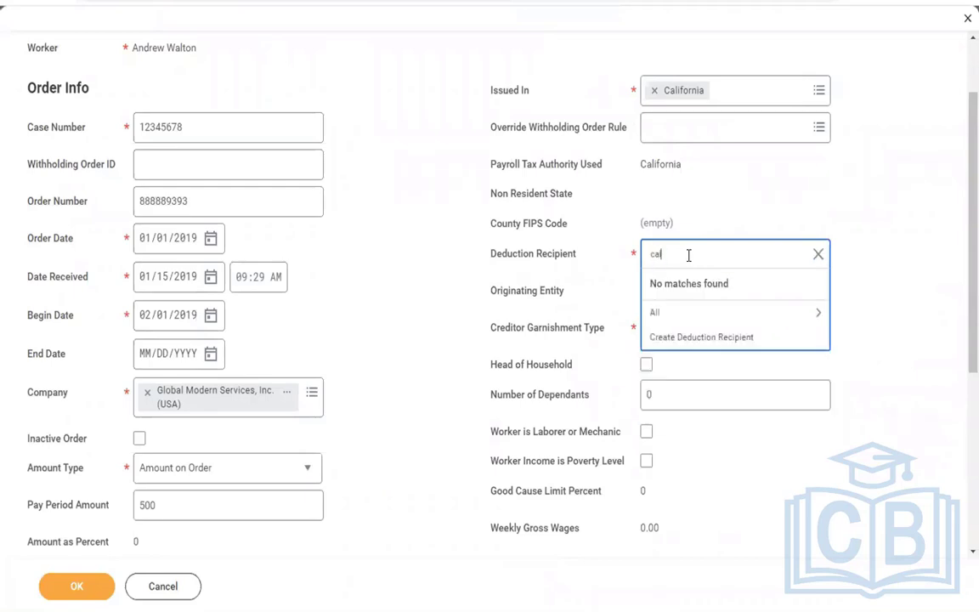
pyautogui.press('Return')
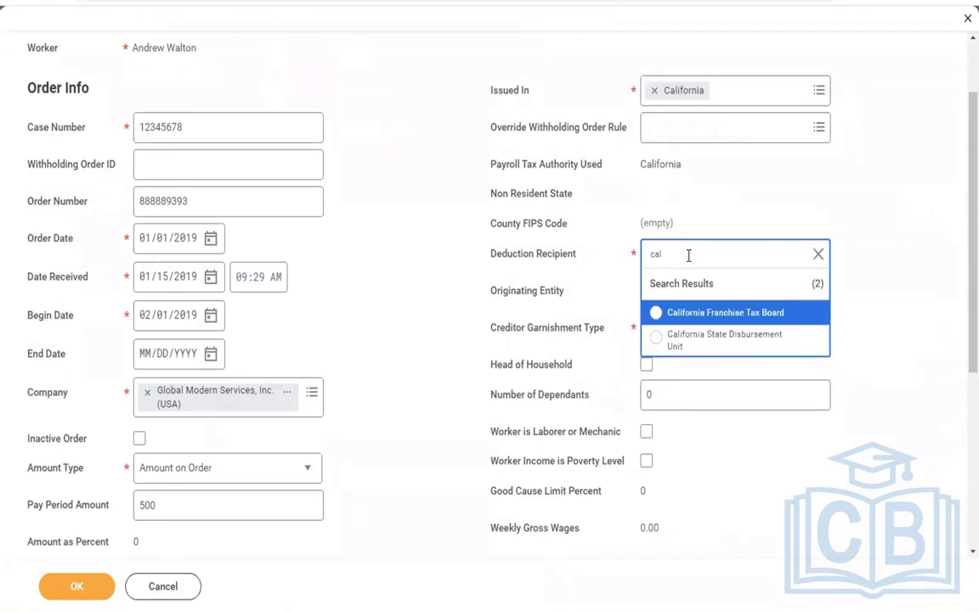
pyautogui.click(701, 342)
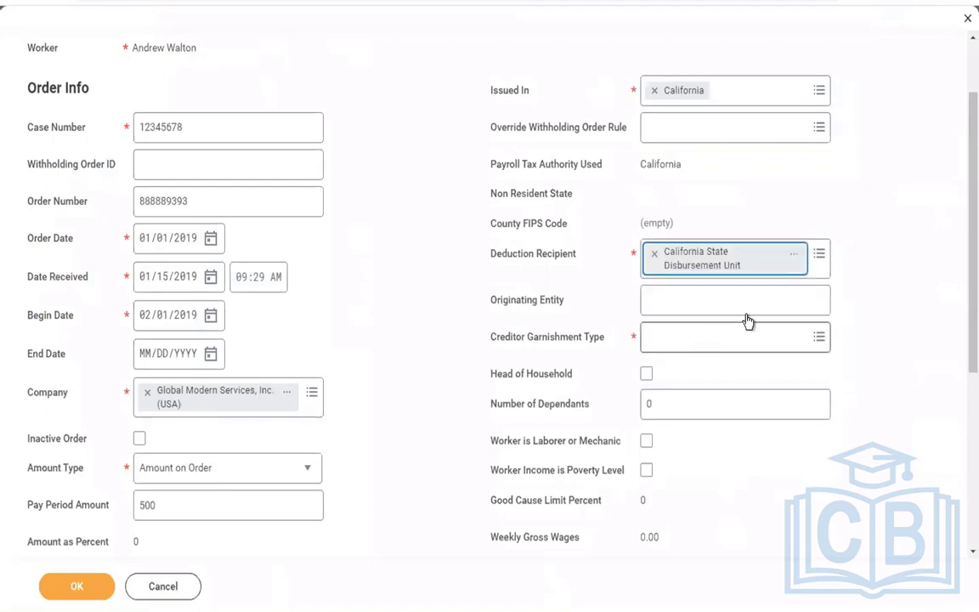
# Start creating a new deduction recipient named Citi Bank from the Deduction Recipient choices
pyautogui.click(820, 256)
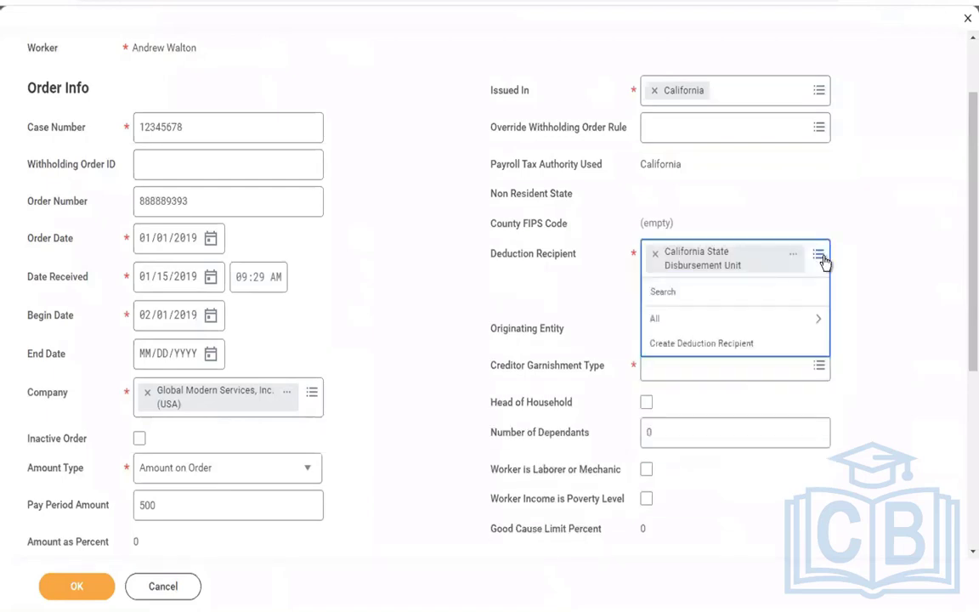
pyautogui.click(682, 347)
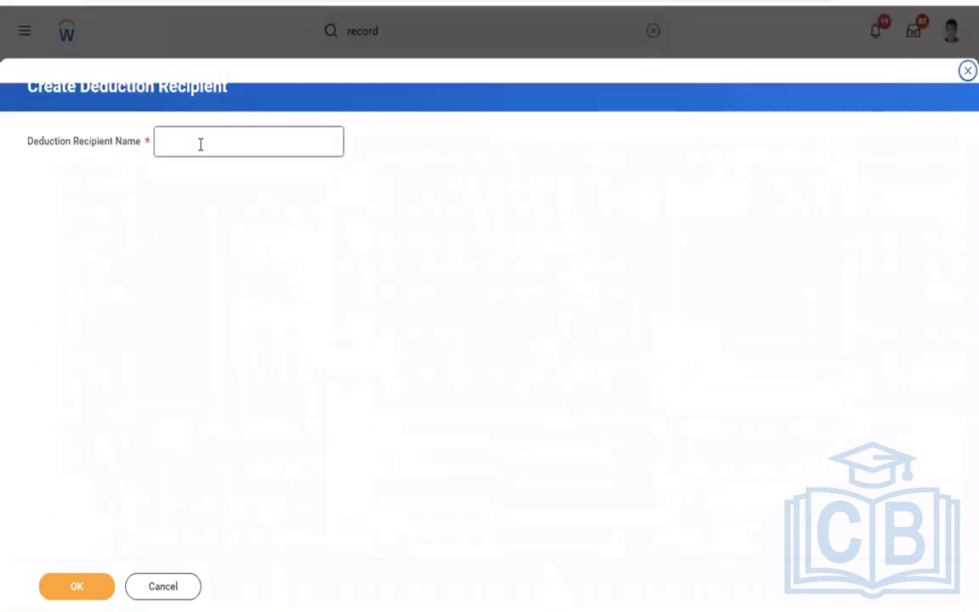
pyautogui.click(200, 144)
pyautogui.write('C')
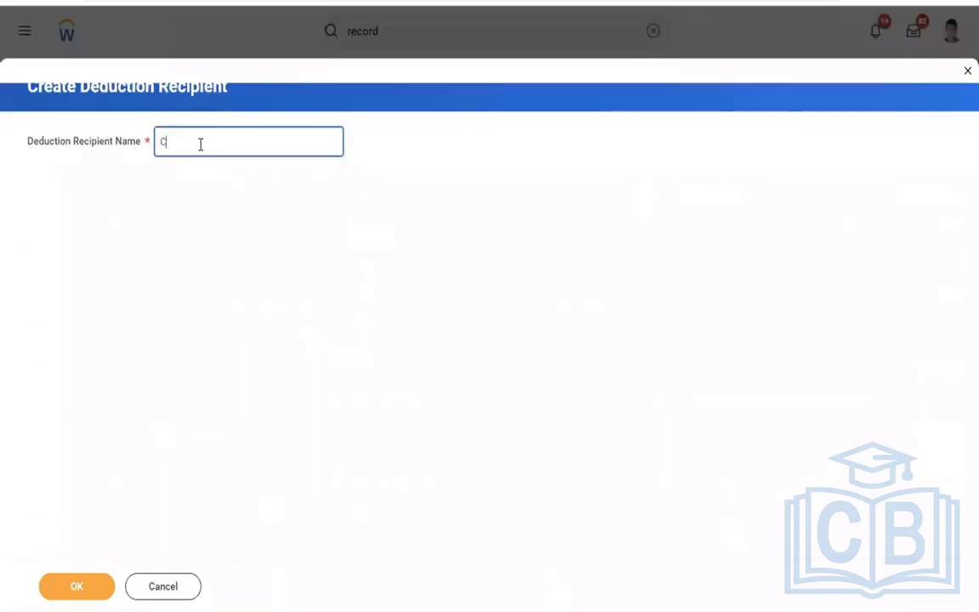
pyautogui.write('iti Bank')
pyautogui.click(51, 585)
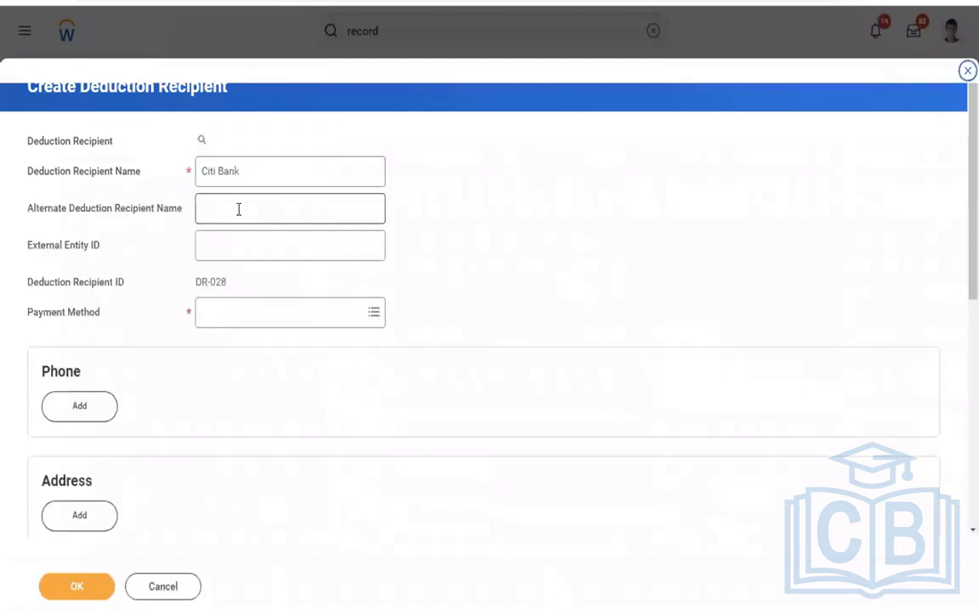
# Choose Check as Citi Bank's payment method, look over its contact and settlement account sections, and discard the new recipient
pyautogui.click(239, 313)
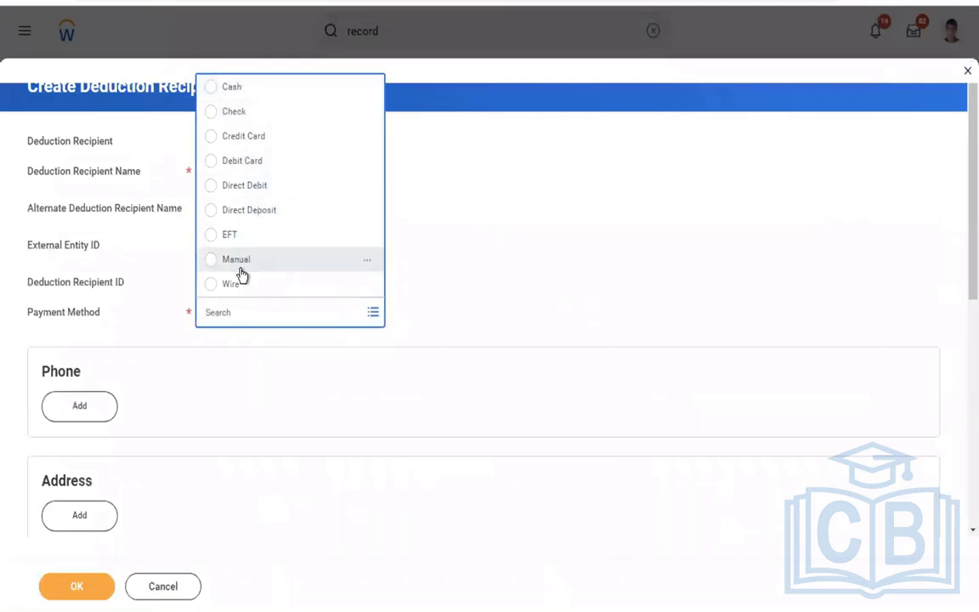
pyautogui.click(240, 114)
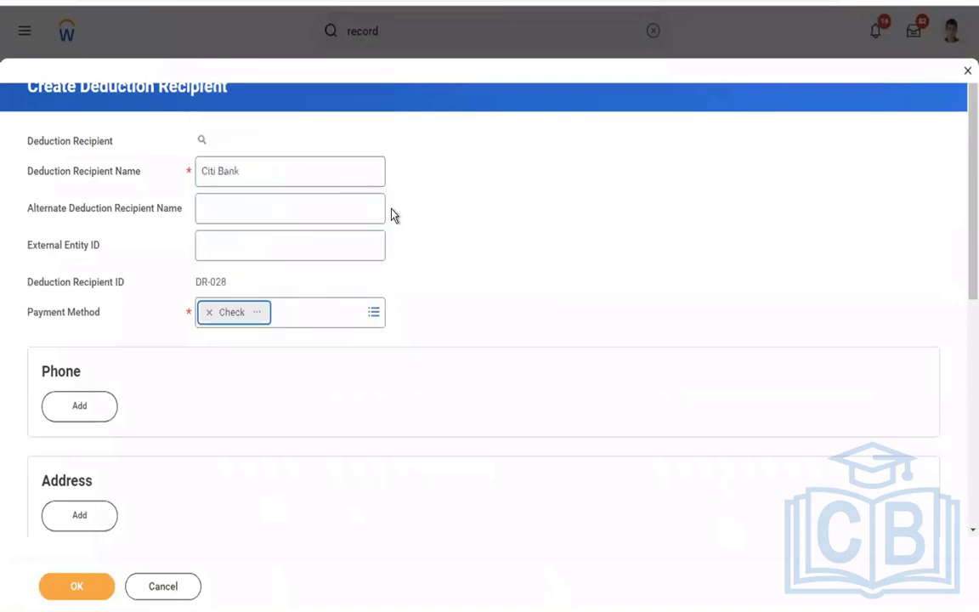
pyautogui.click(219, 242)
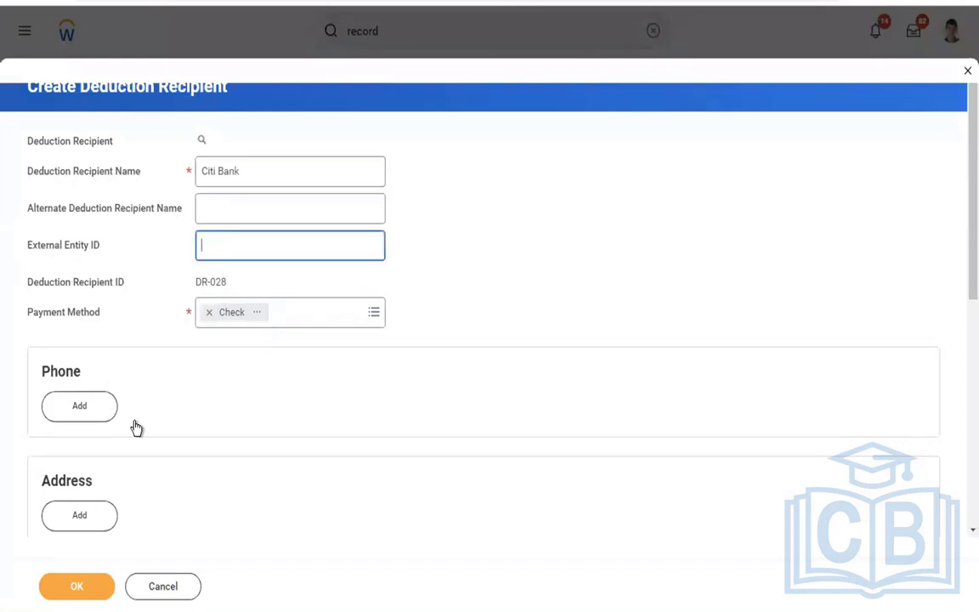
pyautogui.click(351, 441)
pyautogui.scroll(-1, 354, 442)
pyautogui.scroll(-5, 353, 441)
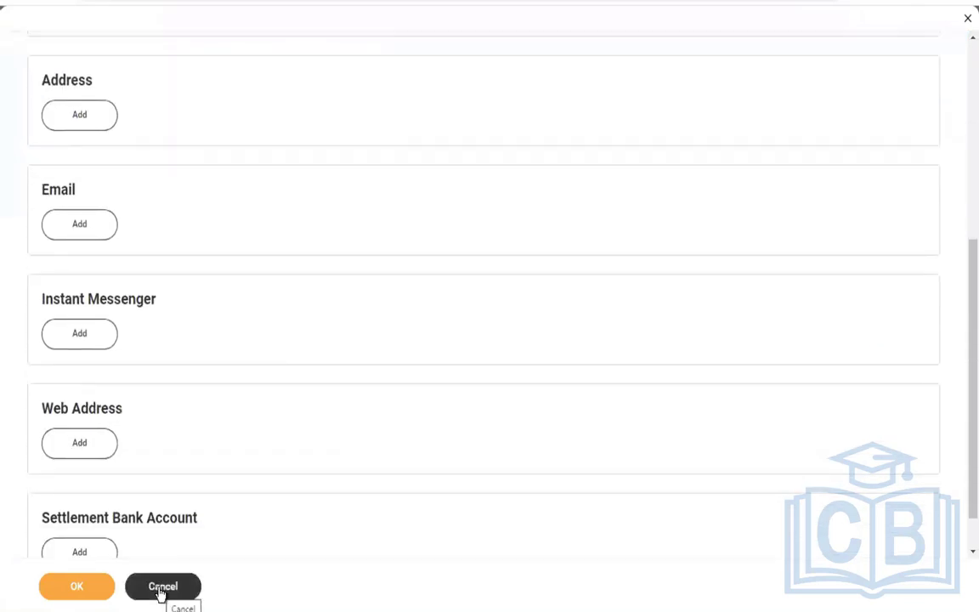
pyautogui.click(159, 588)
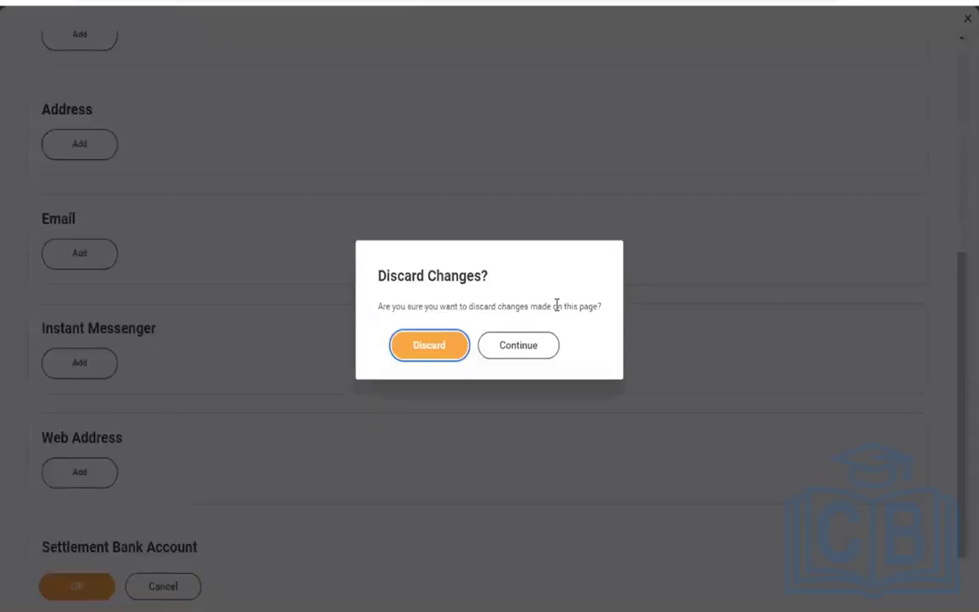
pyautogui.click(415, 354)
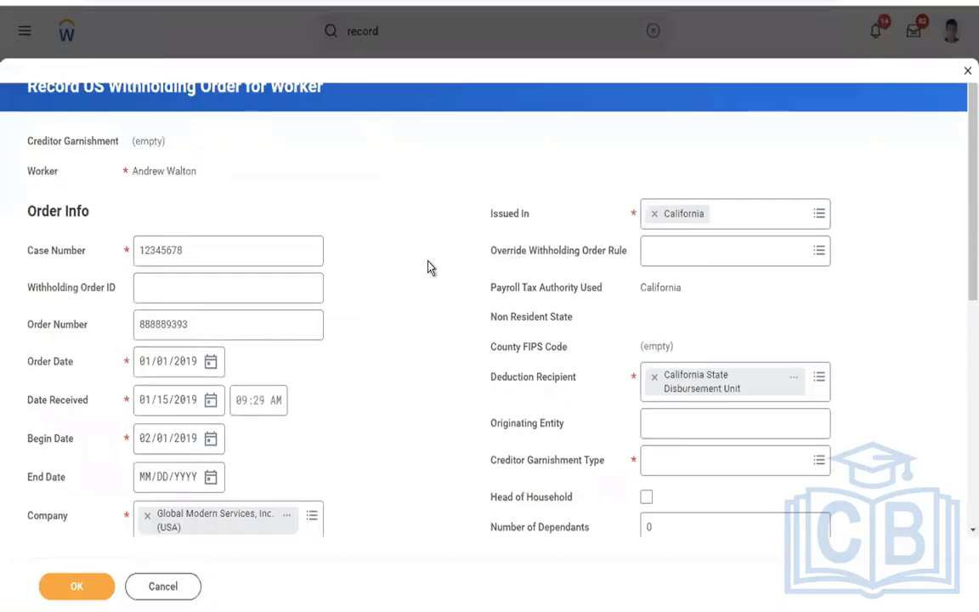
# Enter Legal Cell - Citi Bank as the originating entity and choose Consumer Credit Transaction as the creditor garnishment type
pyautogui.scroll(-3, 429, 268)
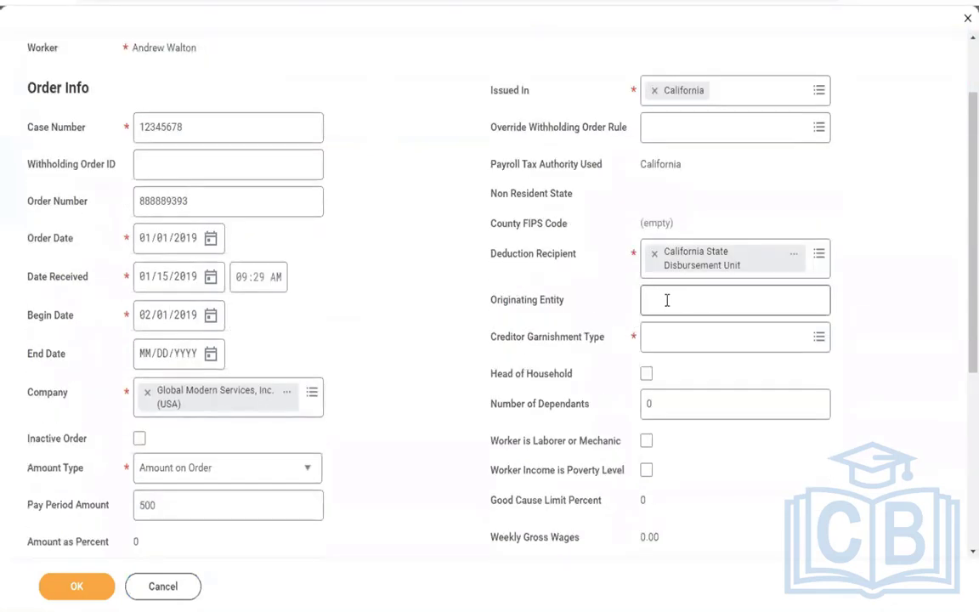
pyautogui.click(667, 300)
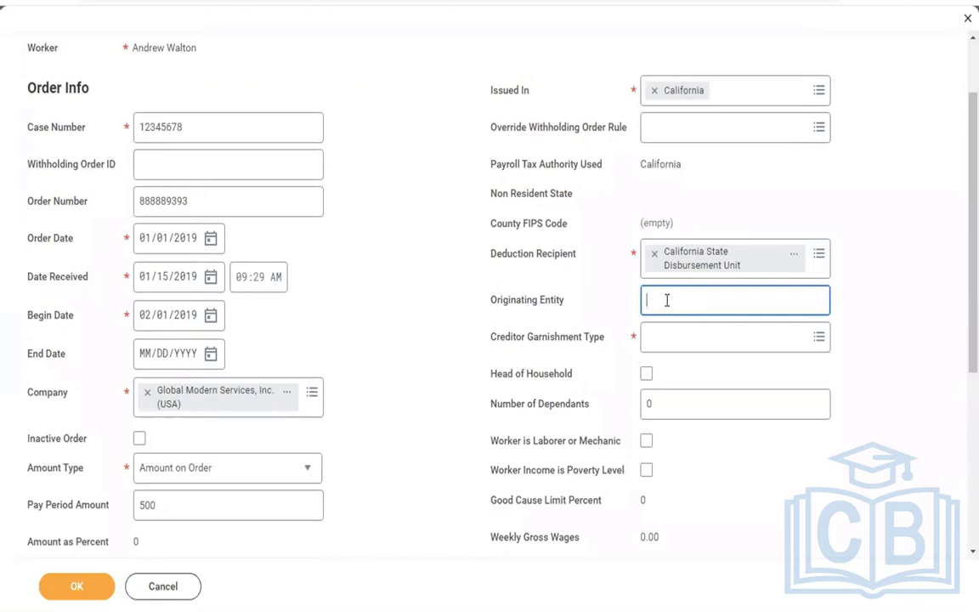
pyautogui.write('Legal Cell -')
pyautogui.write('Citi Bank')
pyautogui.click(902, 293)
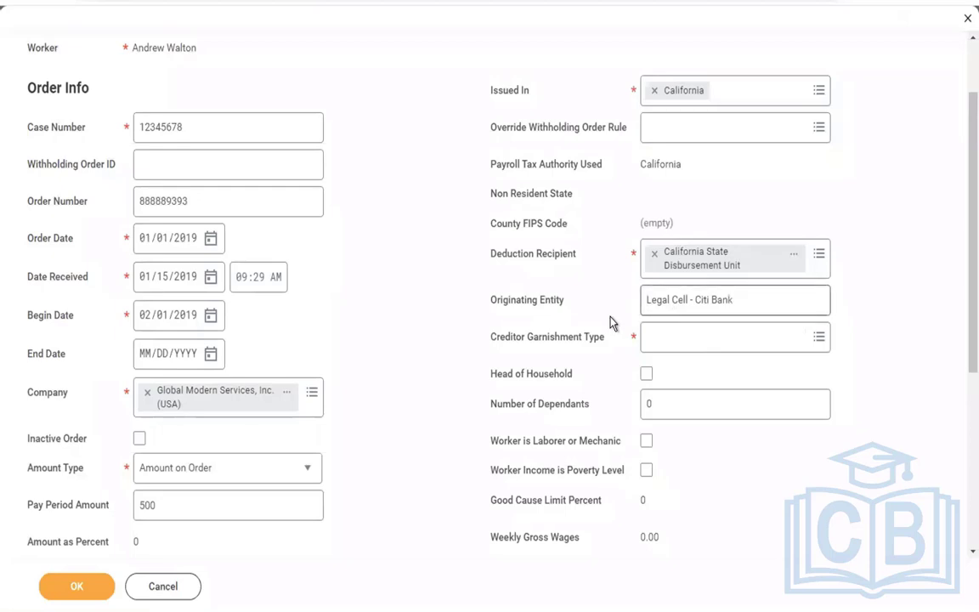
pyautogui.click(672, 337)
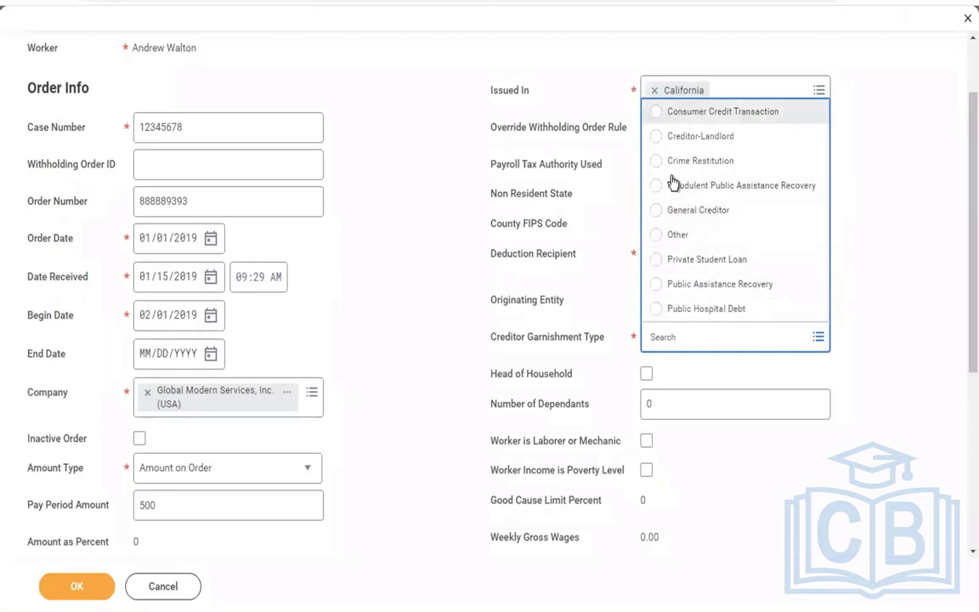
pyautogui.click(678, 123)
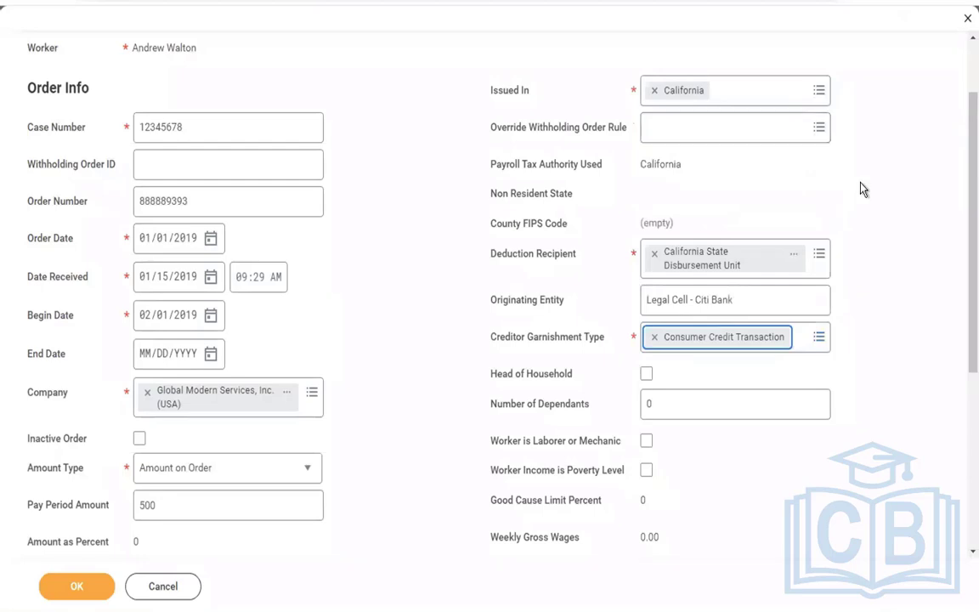
# Mark the worker as head of household and set the number of dependants to 2
pyautogui.scroll(-5, 863, 189)
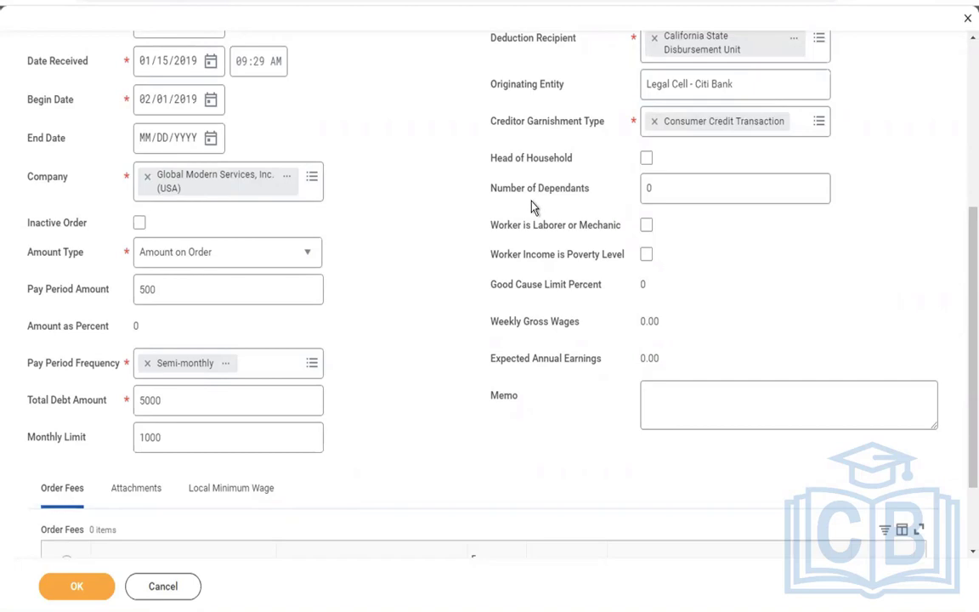
pyautogui.click(647, 160)
pyautogui.click(667, 187)
pyautogui.press('BackSpace')
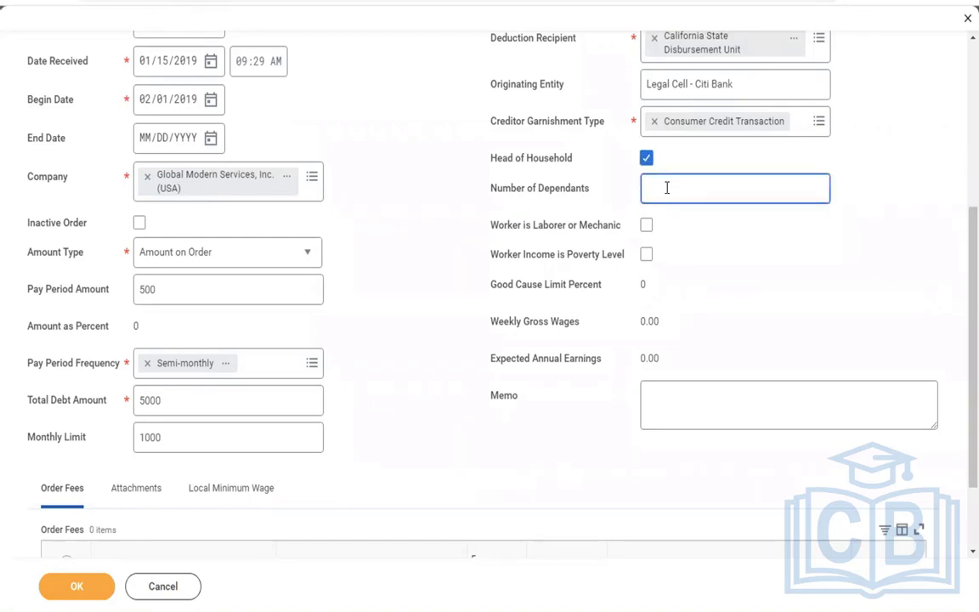
pyautogui.write('2')
pyautogui.click(627, 221)
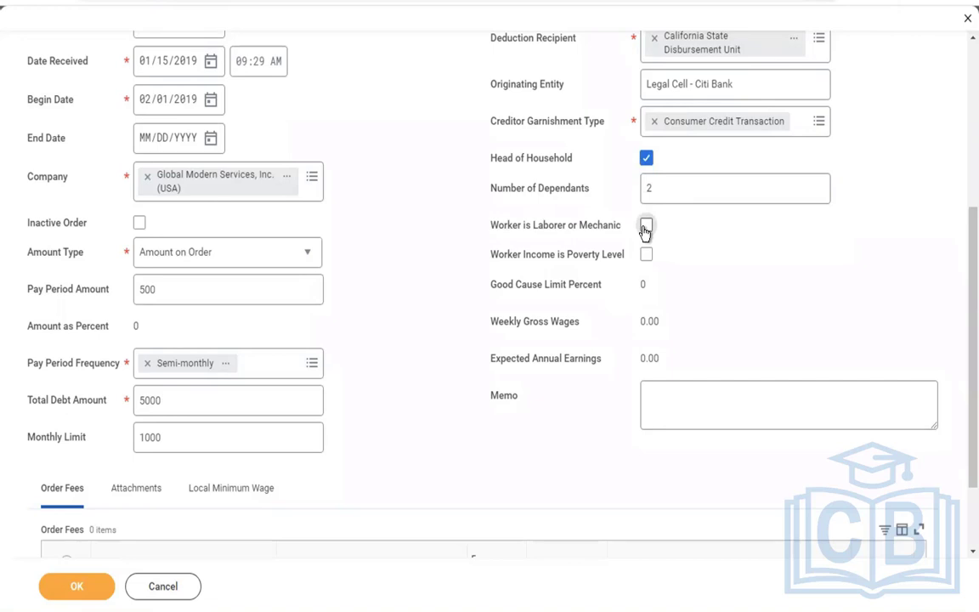
# Try the Worker is Laborer or Mechanic option and clear it again
pyautogui.click(646, 228)
pyautogui.click(647, 225)
pyautogui.click(672, 285)
# Switch to the Word notes and review the list of order details, ending at the employer fees line
pyautogui.hotkey('ctrl', 'Left')
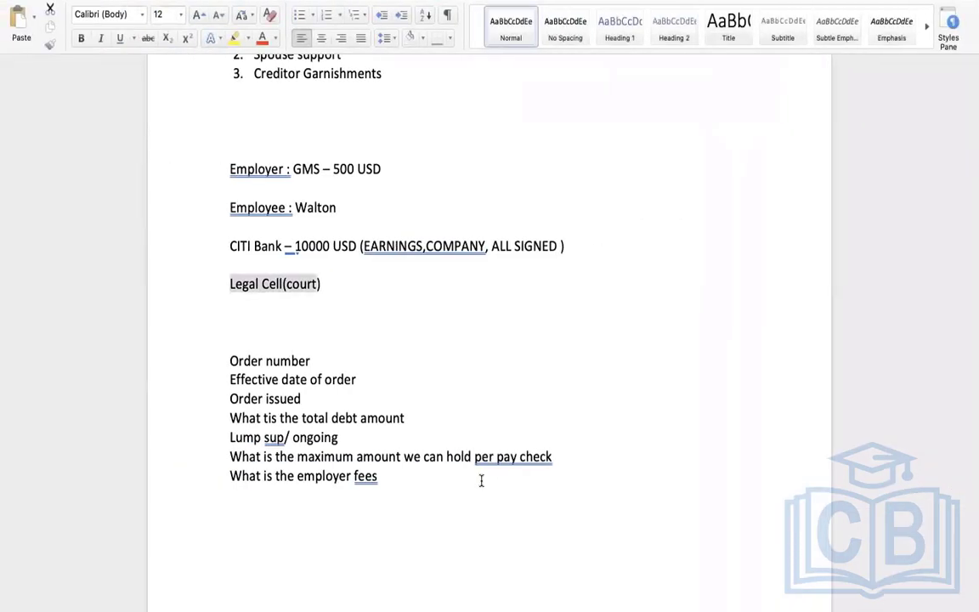
pyautogui.click(395, 478)
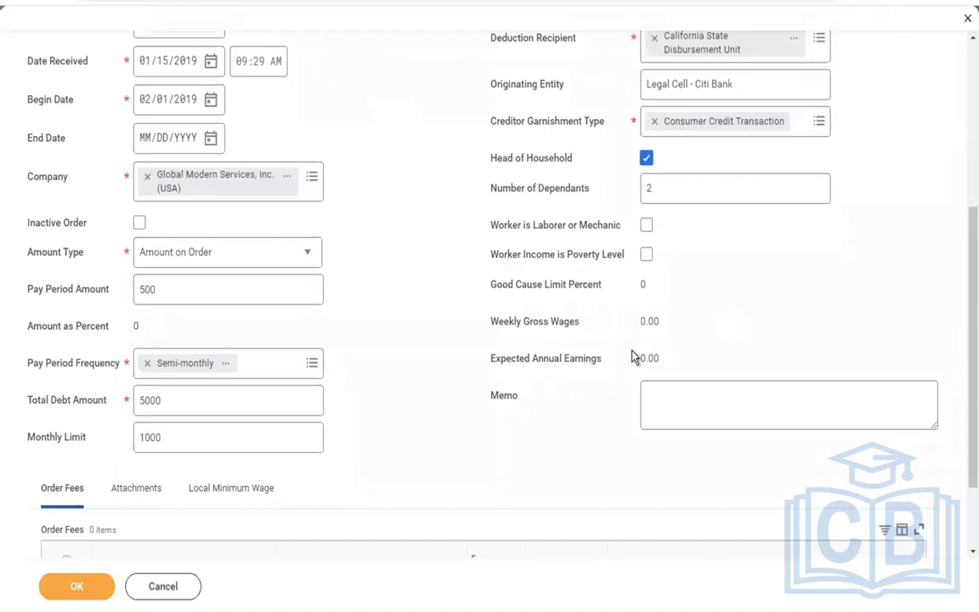
# Switch back to Workday and enter the memo "Order received from the Legal Cell on 01/01/2019 for ongoing creditor garnishment."
pyautogui.click(684, 402)
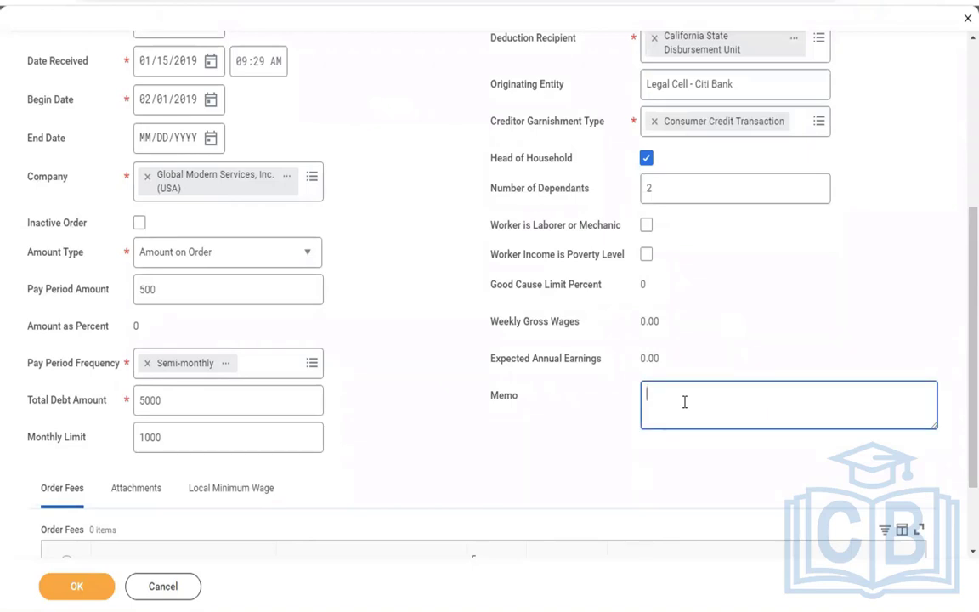
pyautogui.write('Order received from the Legal C')
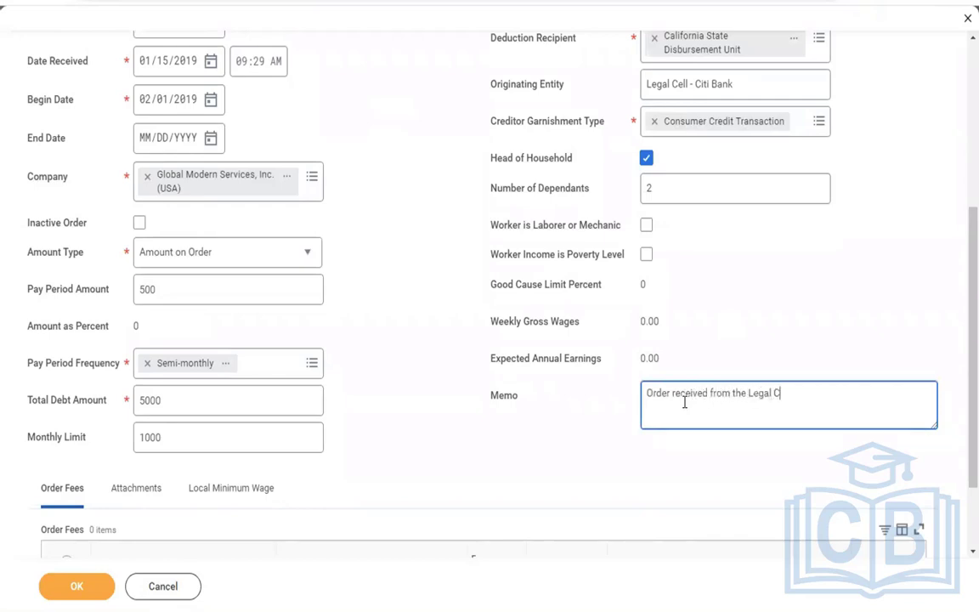
pyautogui.write('ell on 01/01/201')
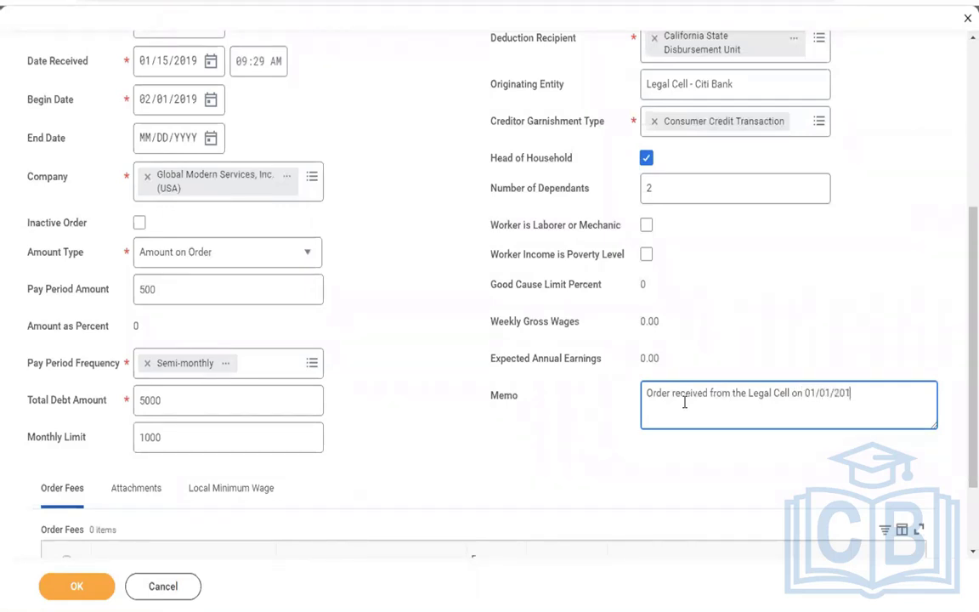
pyautogui.write('9,')
pyautogui.press('BackSpace')
pyautogui.press('BackSpace')
pyautogui.write('for ongoing creditar garnish')
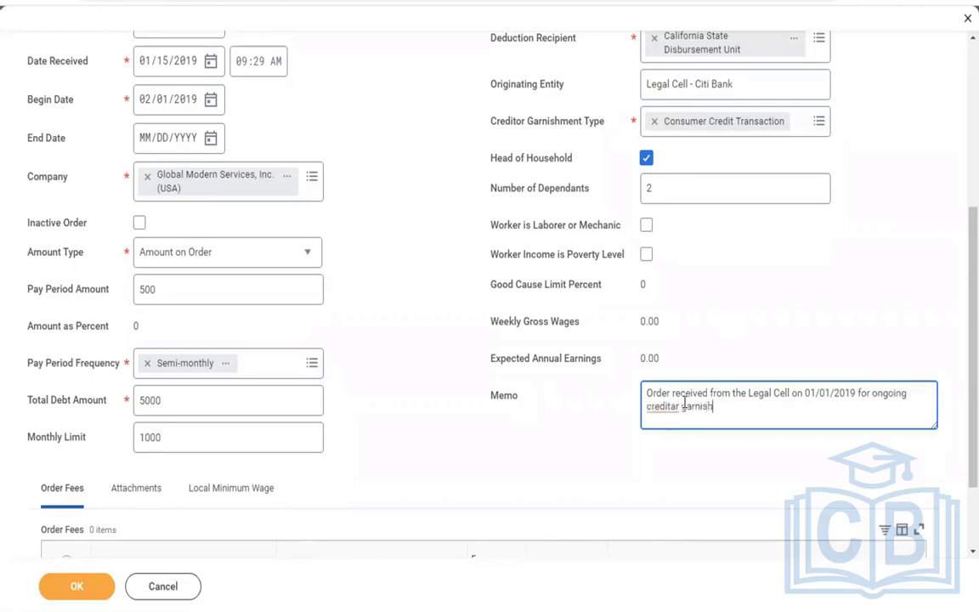
pyautogui.write('ment')
pyautogui.rightClick(670, 407)
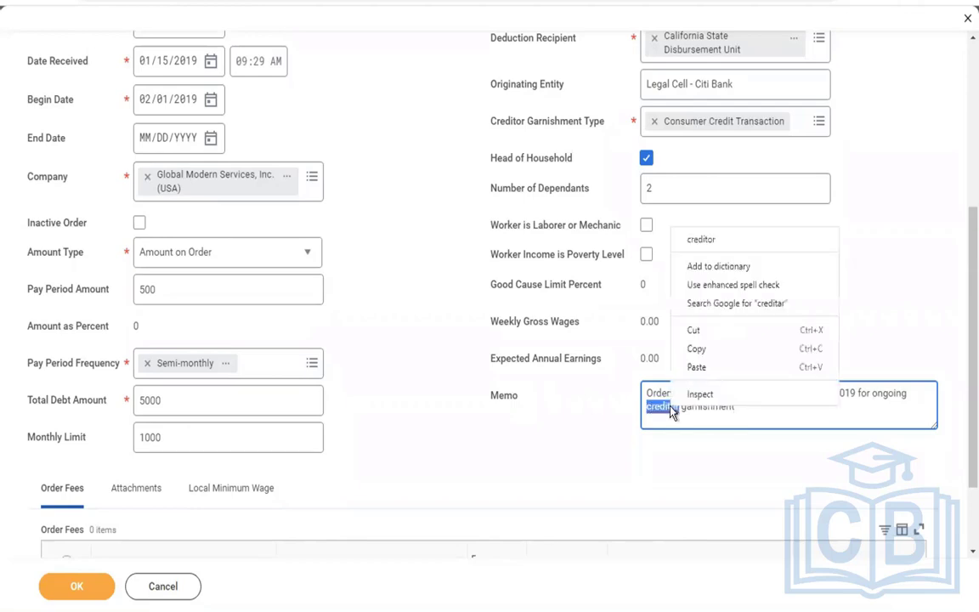
pyautogui.click(701, 239)
pyautogui.click(735, 408)
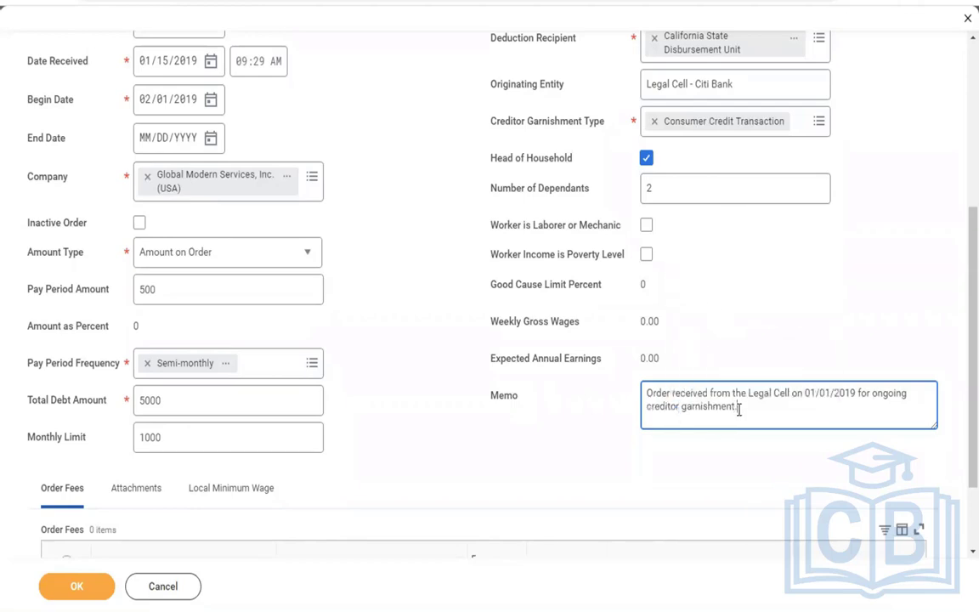
pyautogui.write('.')
pyautogui.click(823, 328)
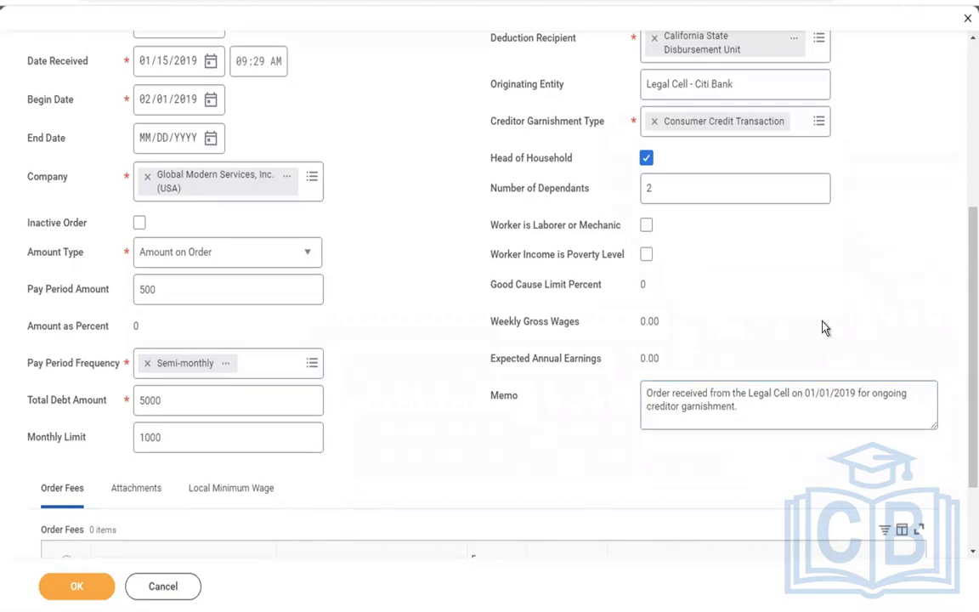
# Add a Per Pay Period Employer Fee to the order fees with amount type Amount, fee amount 1 and fee monthly limit 1
pyautogui.scroll(-3, 823, 328)
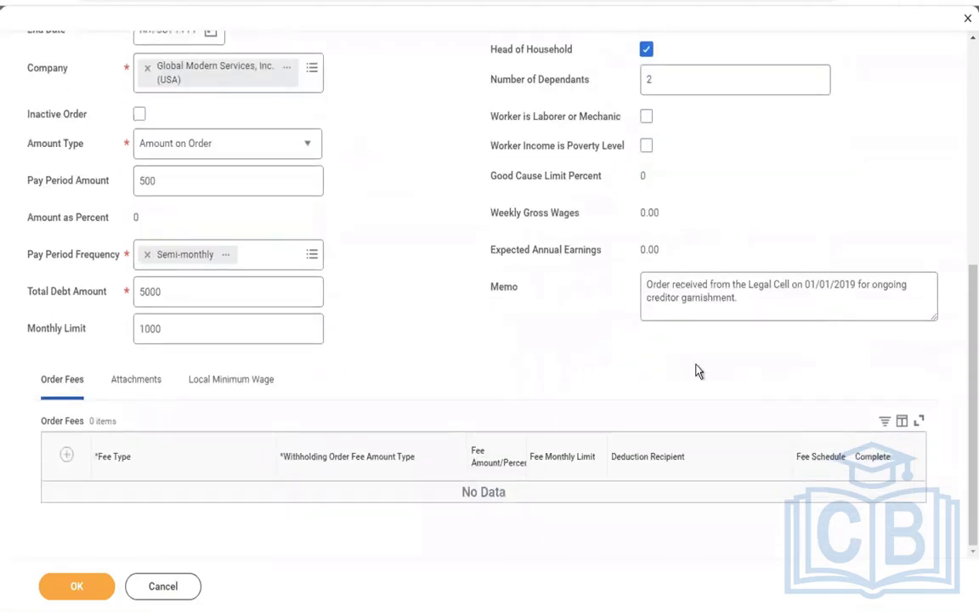
pyautogui.click(67, 458)
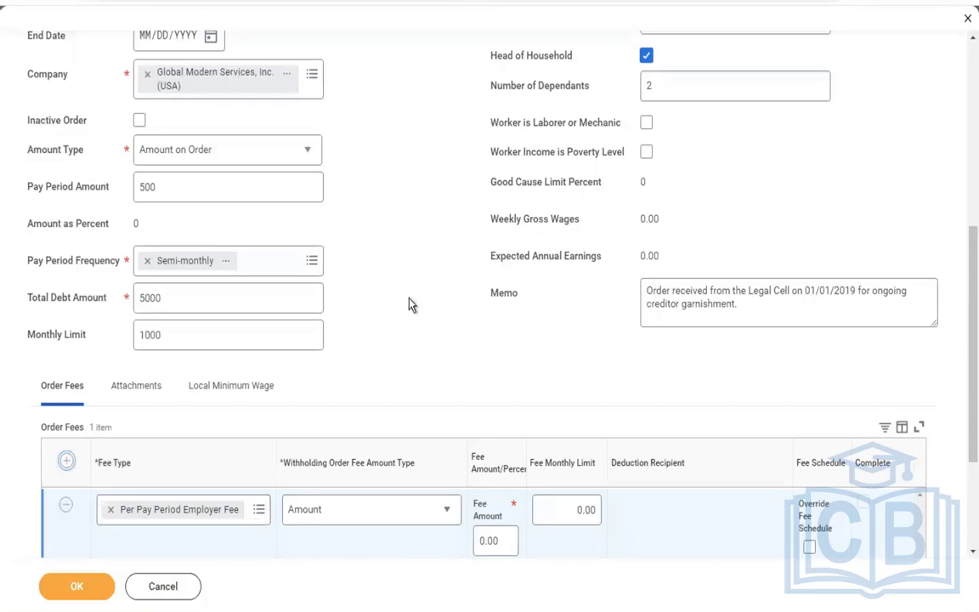
pyautogui.click(416, 509)
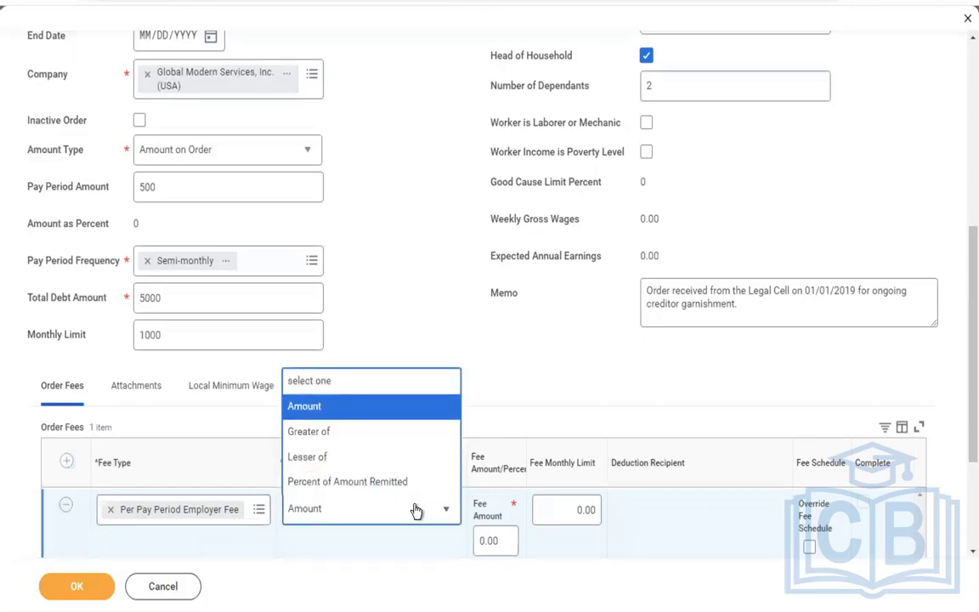
pyautogui.click(417, 509)
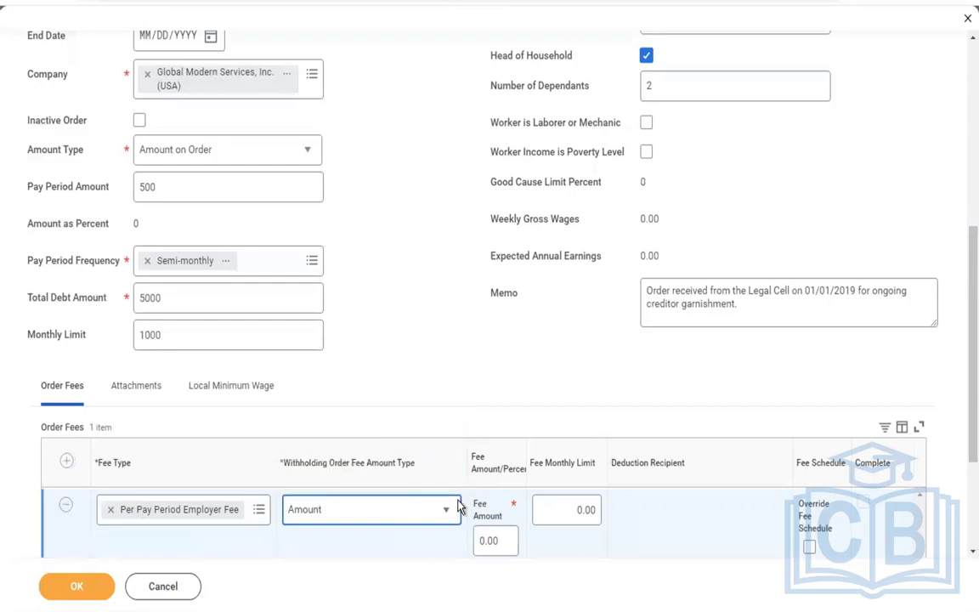
pyautogui.click(505, 541)
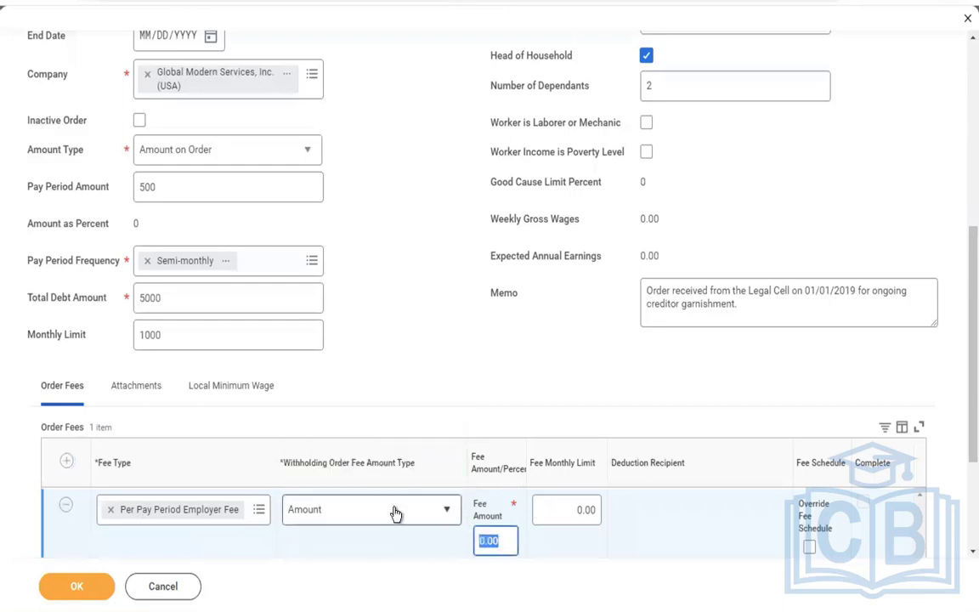
pyautogui.write('1')
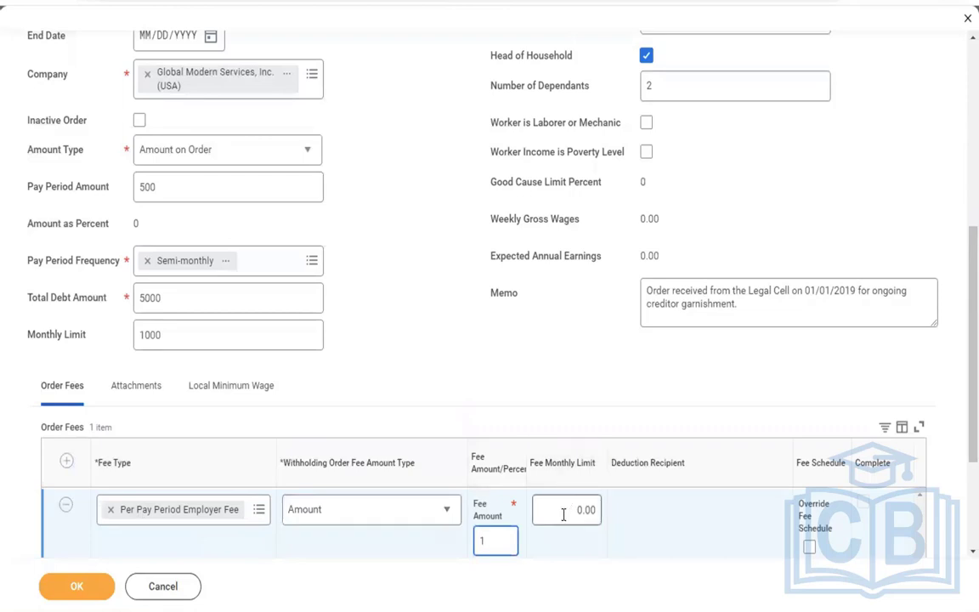
pyautogui.click(563, 511)
pyautogui.press('BackSpace')
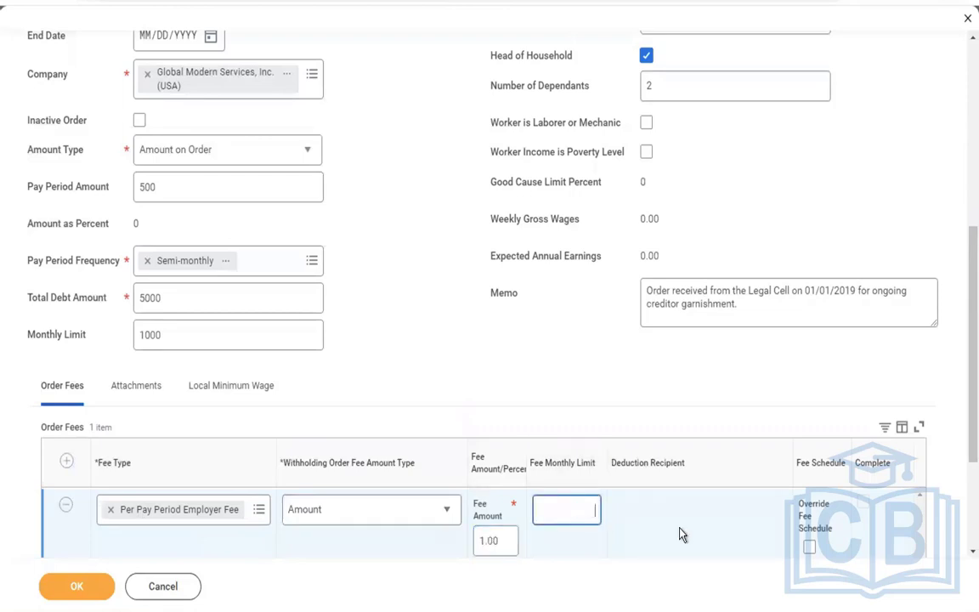
pyautogui.write('1')
pyautogui.click(425, 278)
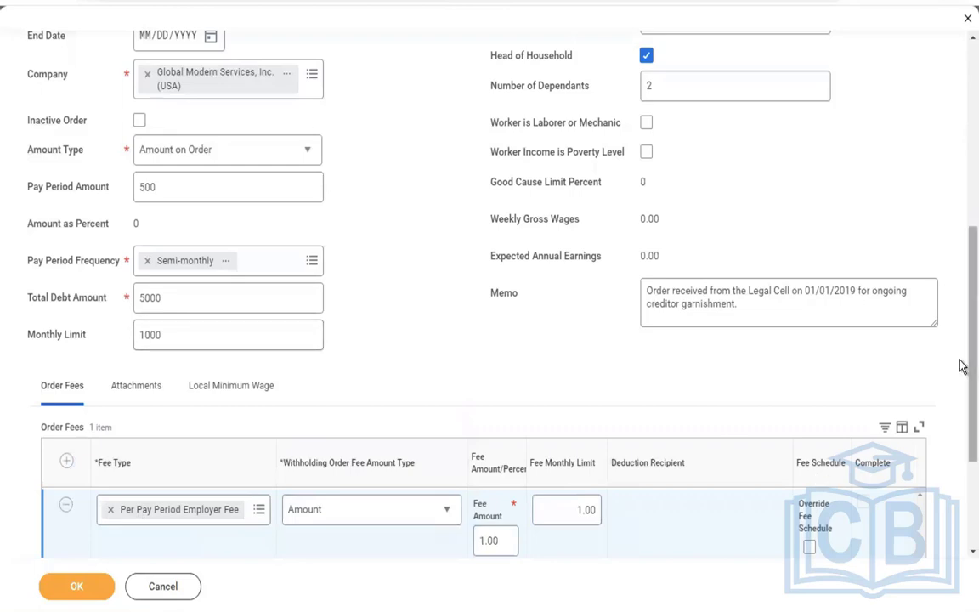
# Try the Override Fee Schedule option on the employer fee row and clear it again
pyautogui.scroll(-3, 789, 342)
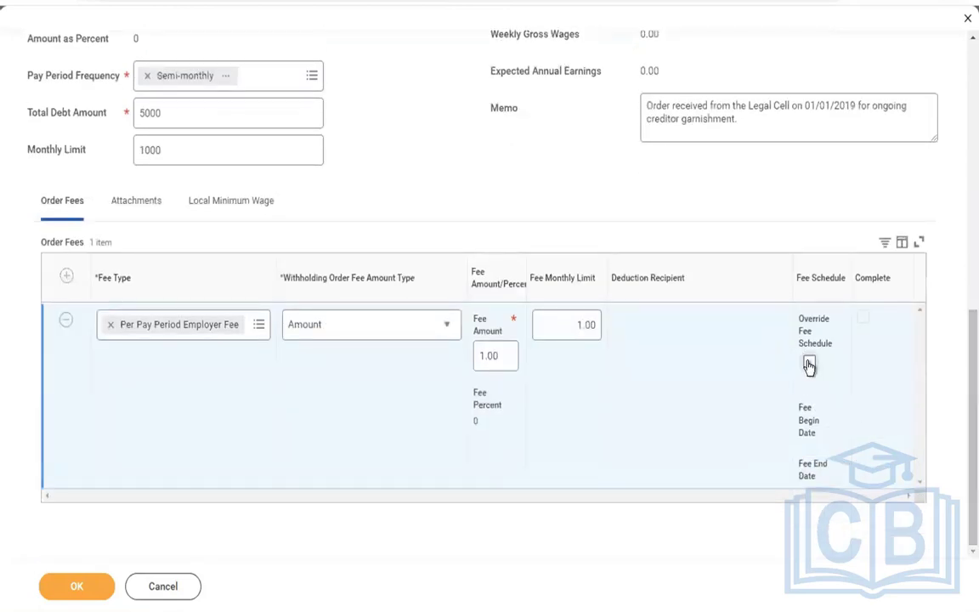
pyautogui.click(809, 363)
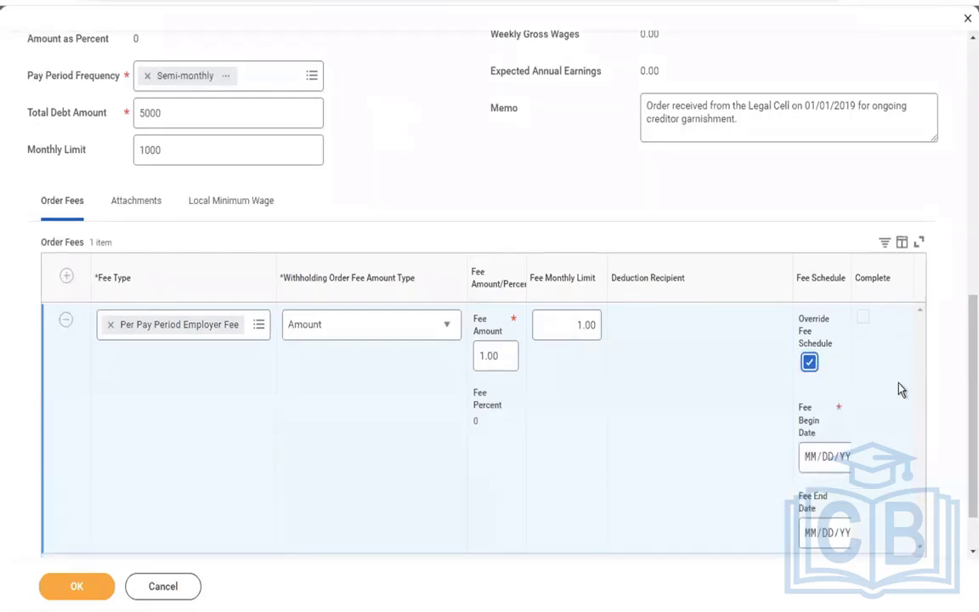
pyautogui.click(680, 503)
pyautogui.click(807, 363)
# Check the order's attachments section and remove the blank row from the Local Minimum Wage table
pyautogui.click(141, 206)
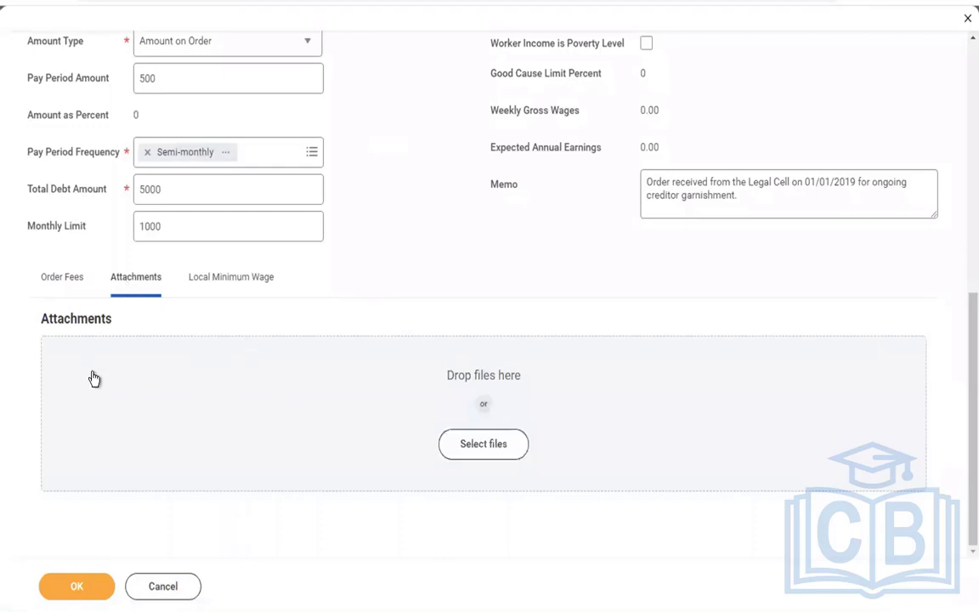
pyautogui.click(221, 283)
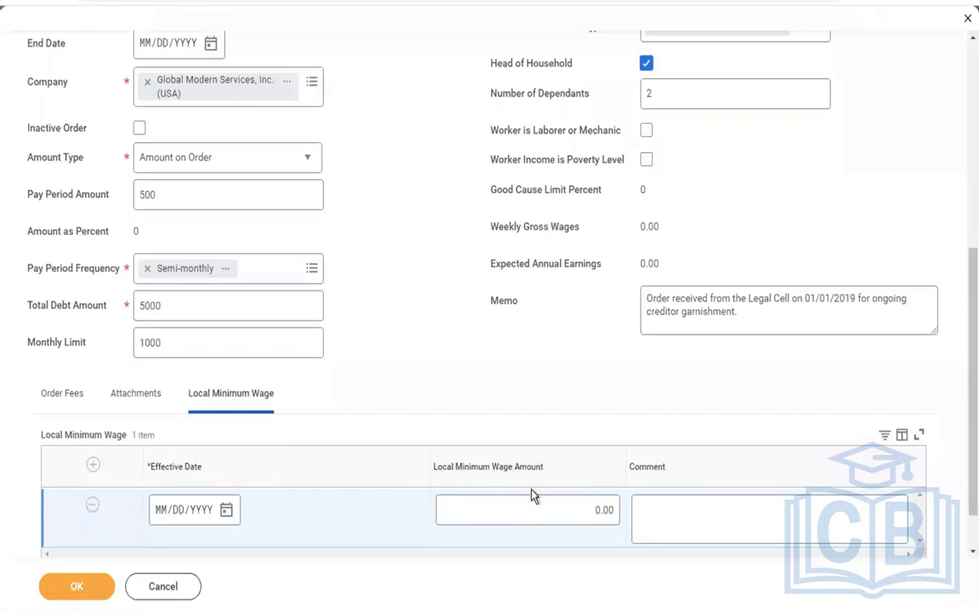
pyautogui.click(518, 508)
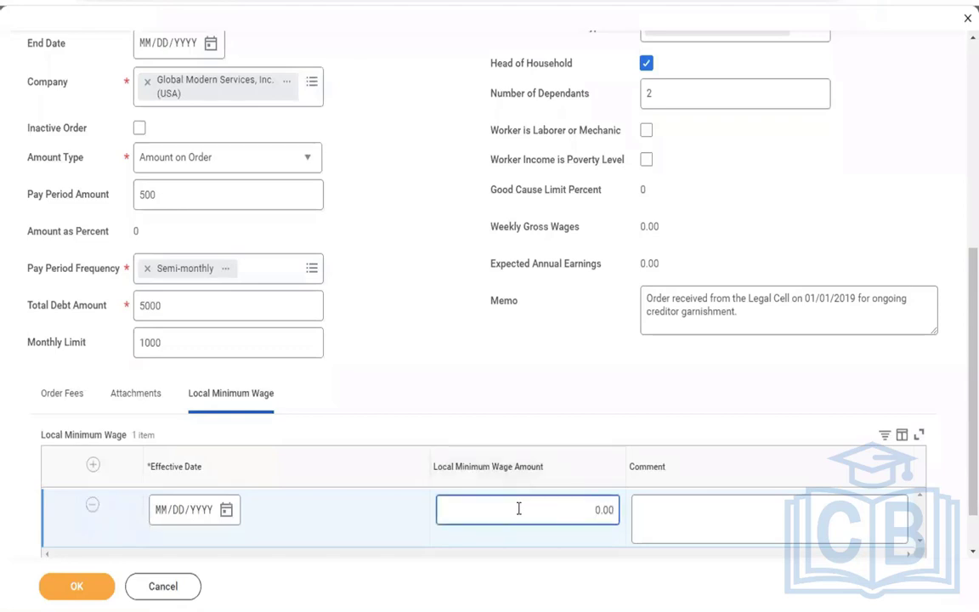
pyautogui.click(438, 365)
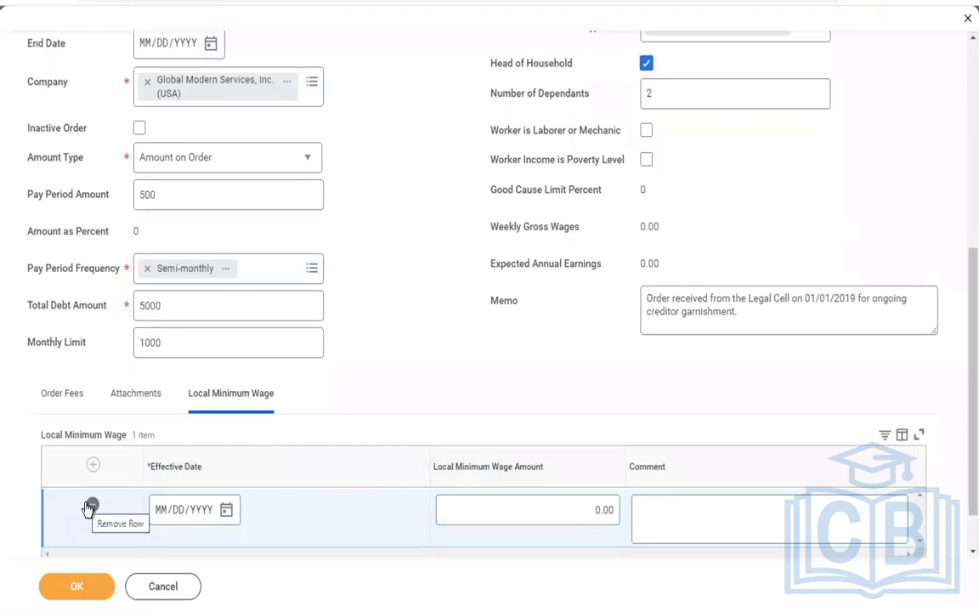
pyautogui.click(90, 506)
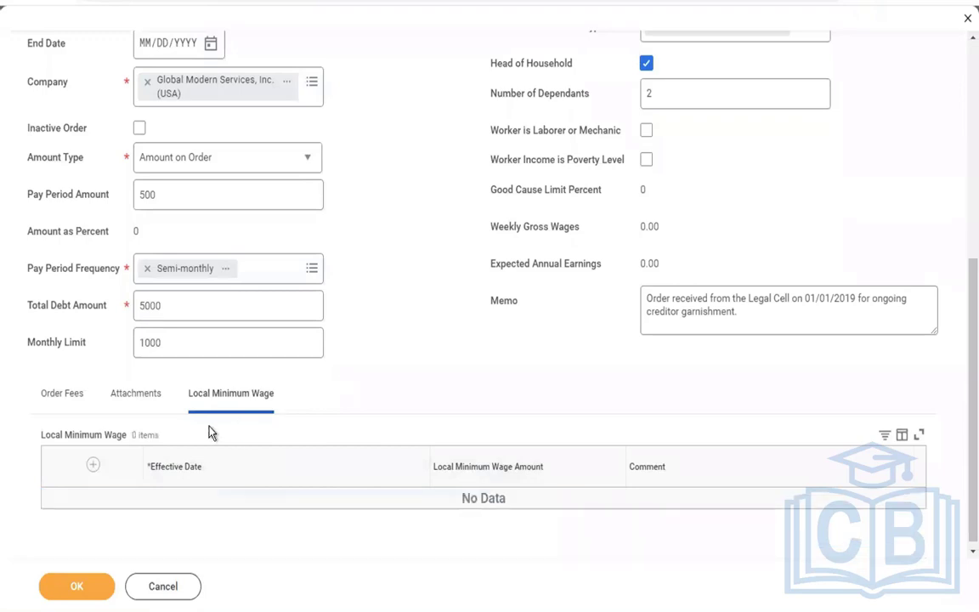
# Return to the order fees, review the entered order info and submit the creditor garnishment order
pyautogui.click(59, 407)
pyautogui.scroll(5, 399, 344)
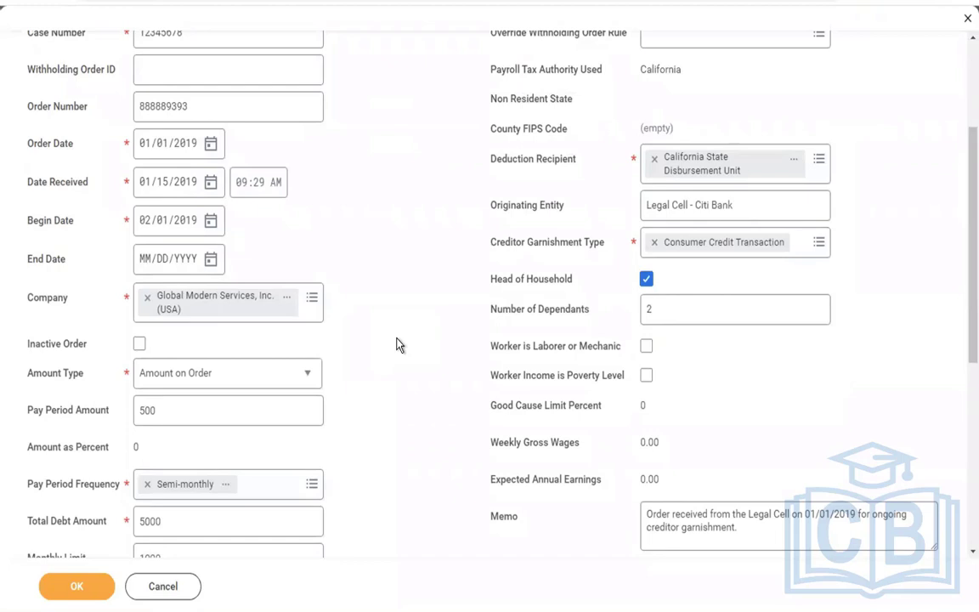
pyautogui.scroll(1, 396, 344)
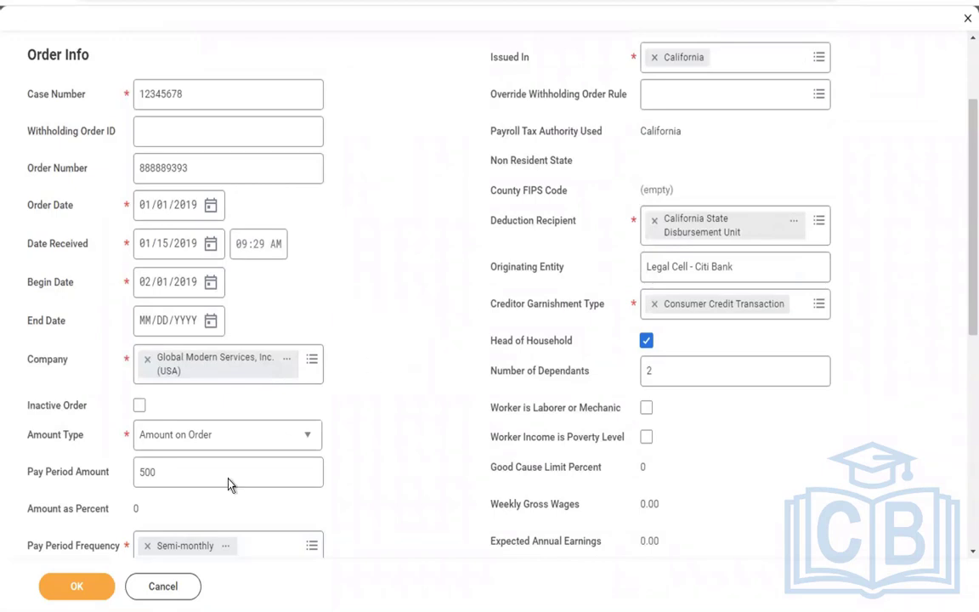
pyautogui.click(77, 598)
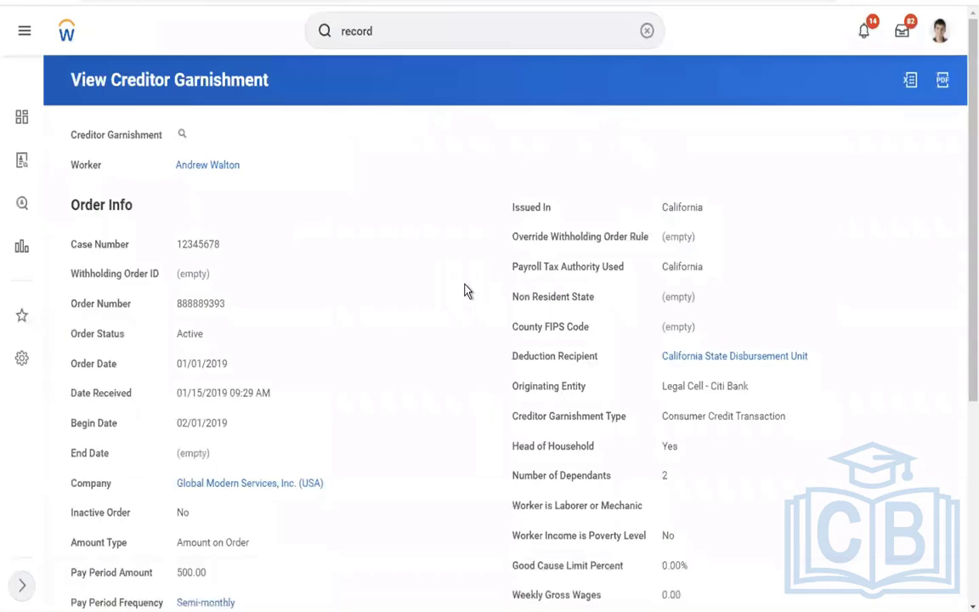
# Switch to the Word notes and start a numbered list on page 2: "If Employee has multiple orders which one should go first for processing"
pyautogui.hotkey('ctrl', 'Left')
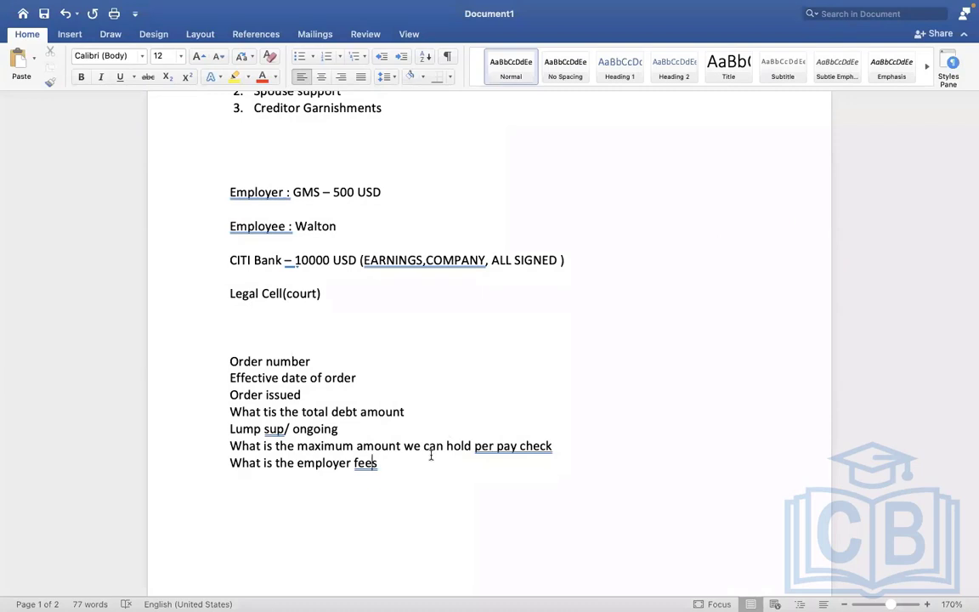
pyautogui.click(401, 337)
pyautogui.press('Up')
pyautogui.press('Up')
pyautogui.press('Up')
pyautogui.press('Up')
pyautogui.press('Up')
pyautogui.press('Up')
pyautogui.press('Up')
pyautogui.press('Up')
pyautogui.press('Up')
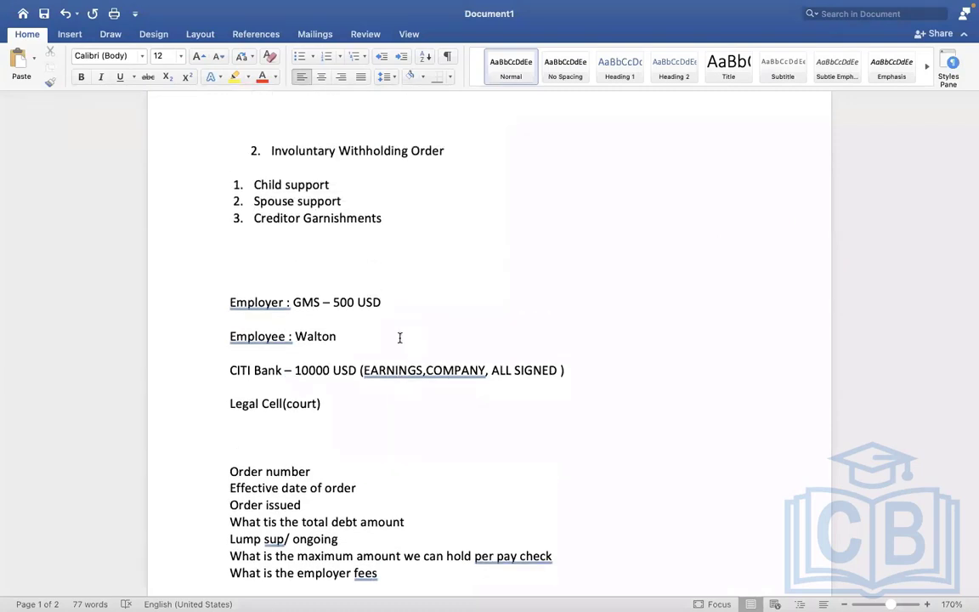
pyautogui.press('Down')
pyautogui.press('Down')
pyautogui.press('Down')
pyautogui.press('Down')
pyautogui.press('Down')
pyautogui.press('Down')
pyautogui.press('Down')
pyautogui.press('Down')
pyautogui.press('Down')
pyautogui.press('Down')
pyautogui.press('Down')
pyautogui.press('Down')
pyautogui.press('Down')
pyautogui.press('Down')
pyautogui.press('Down')
pyautogui.press('Down')
pyautogui.press('Down')
pyautogui.press('Down')
pyautogui.press('Down')
pyautogui.press('Down')
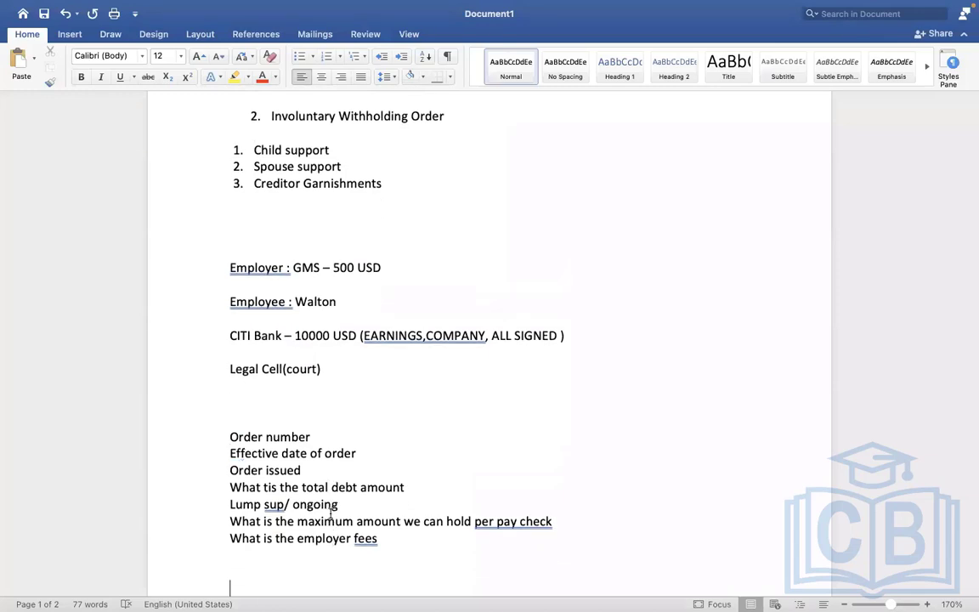
pyautogui.press('Down')
pyautogui.press('Down')
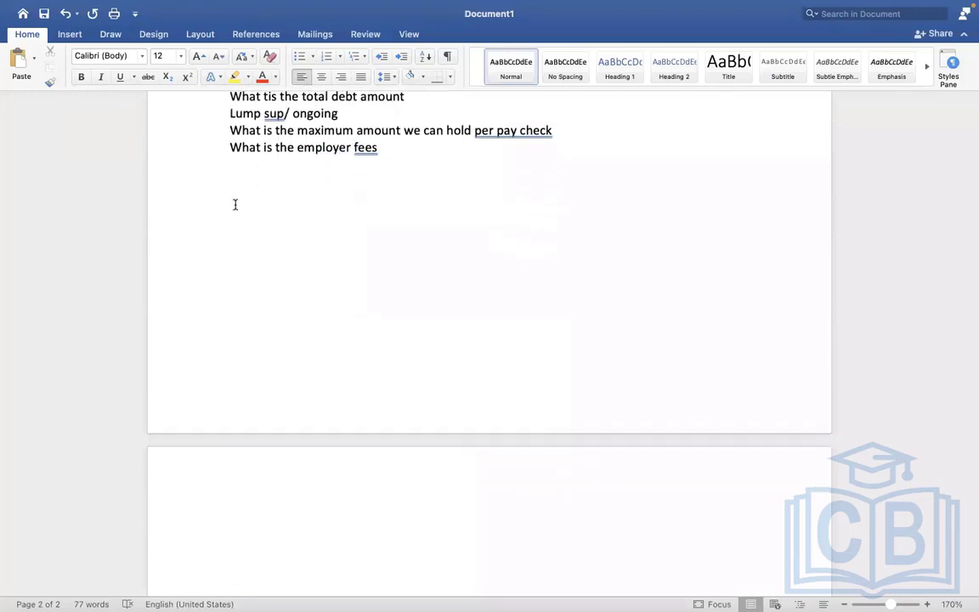
pyautogui.press('Up')
pyautogui.press('Up')
pyautogui.press('Up')
pyautogui.write('1. I')
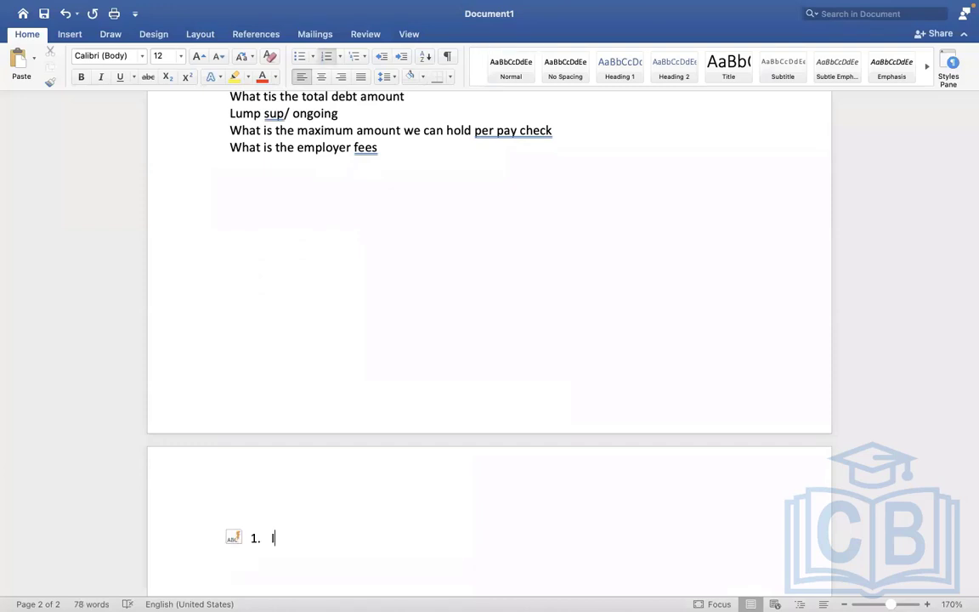
pyautogui.write('f Employee has mul')
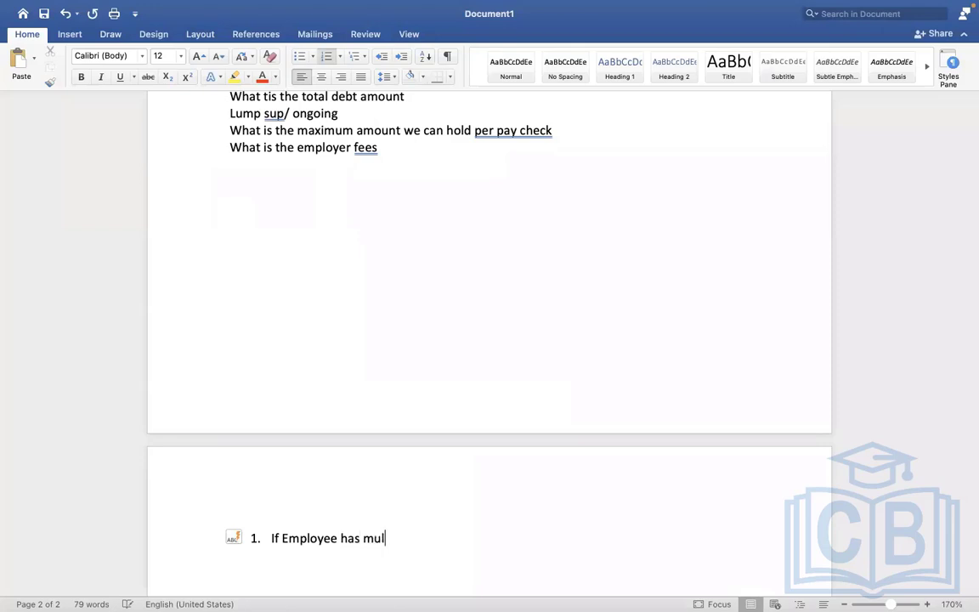
pyautogui.write('tiple or')
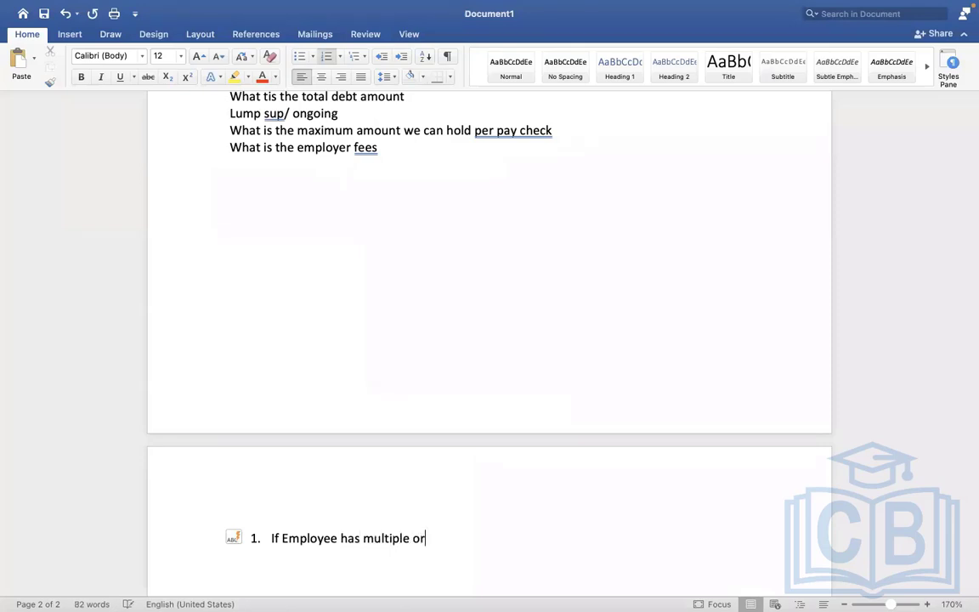
pyautogui.write('ders which one should ')
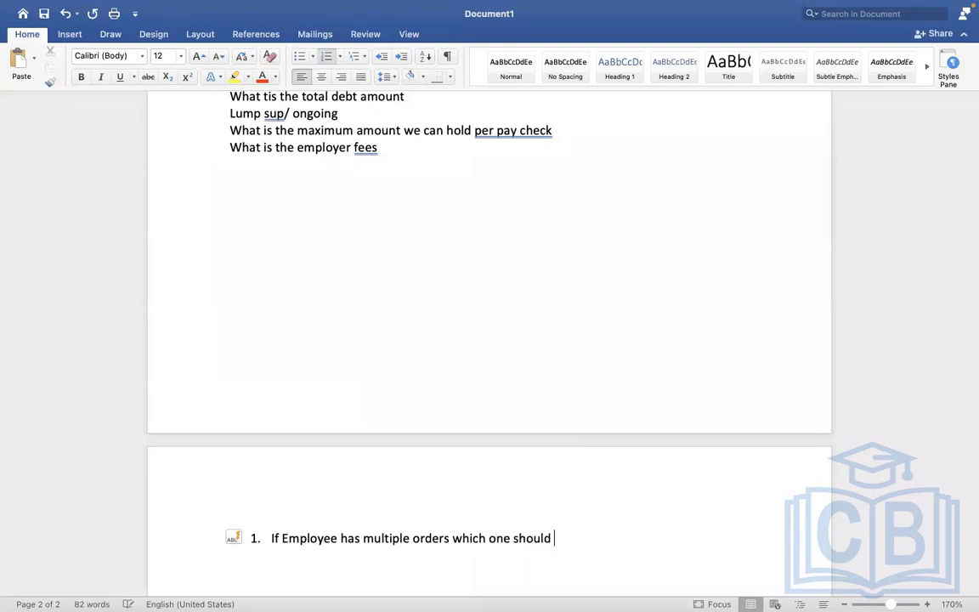
pyautogui.write('go first for processing')
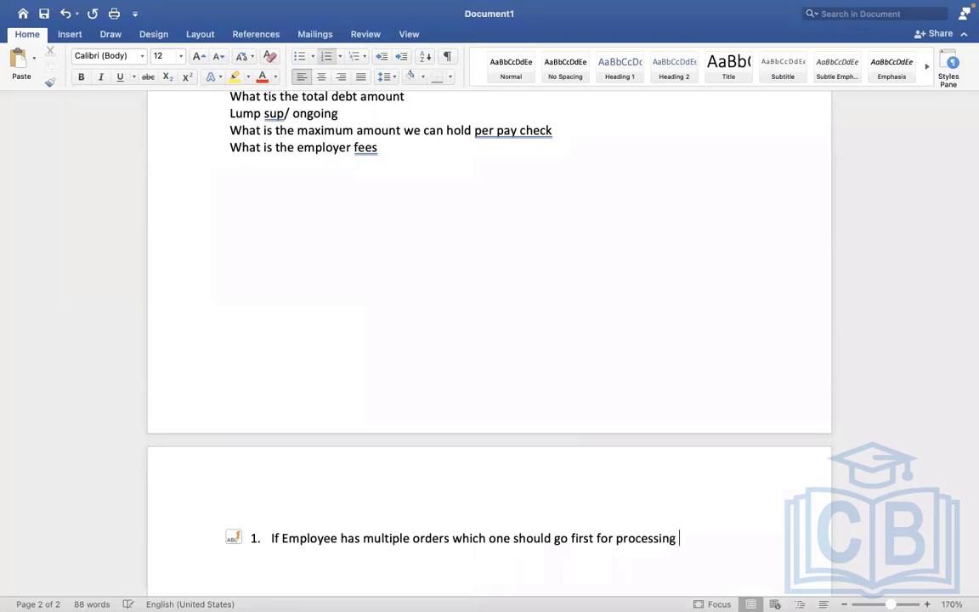
# Add the second list item "How to add additional amount to existing withholding order"
pyautogui.press('Return')
pyautogui.write('hOW')
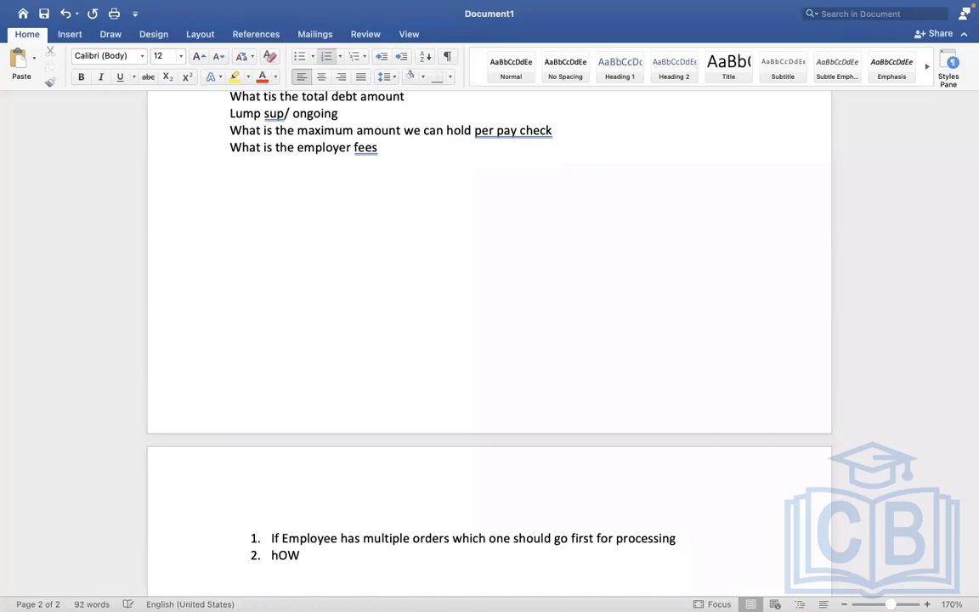
pyautogui.press('BackSpace')
pyautogui.press('BackSpace')
pyautogui.press('BackSpace')
pyautogui.write('How')
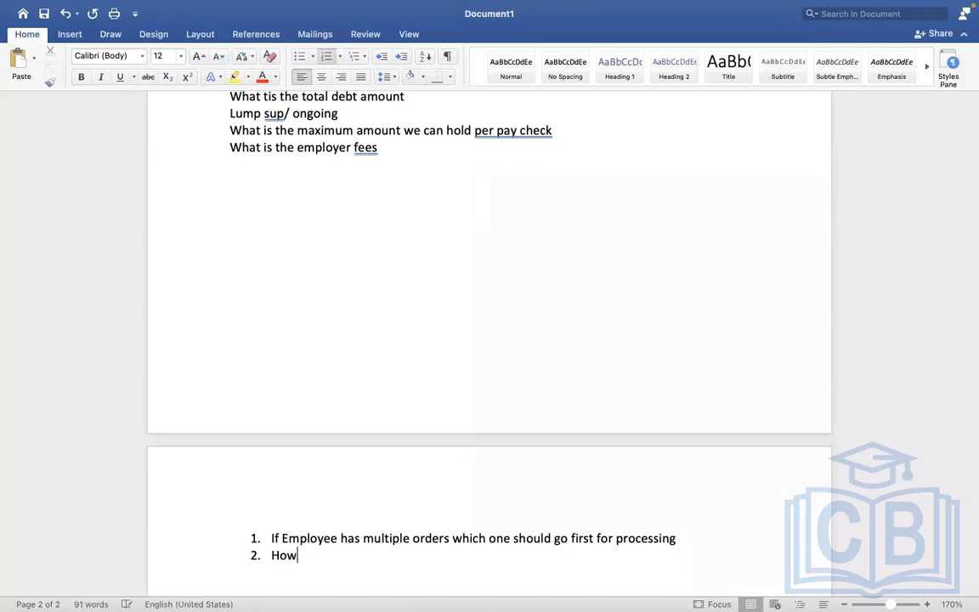
pyautogui.write(' to add additional amount to ex')
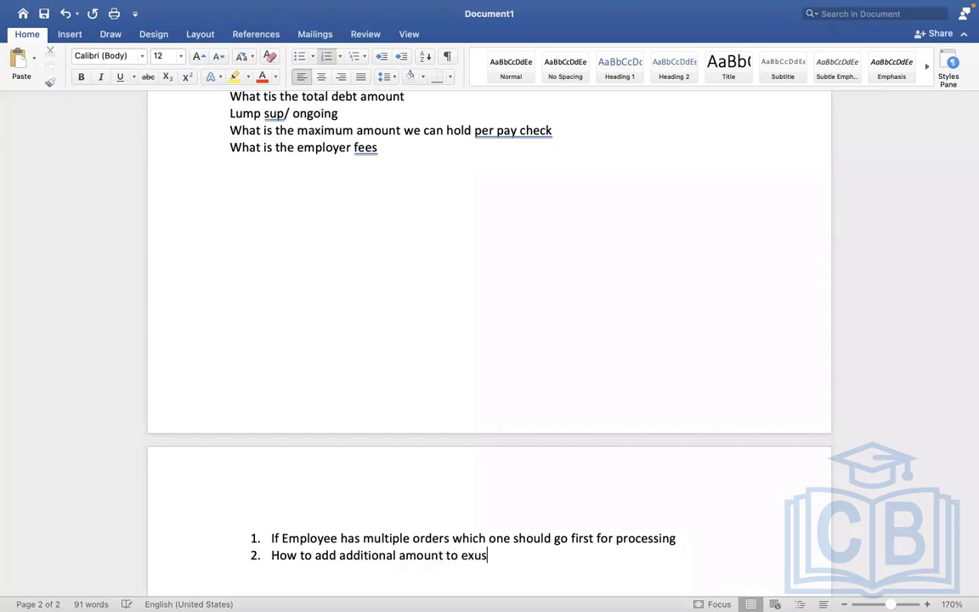
pyautogui.write('isting')
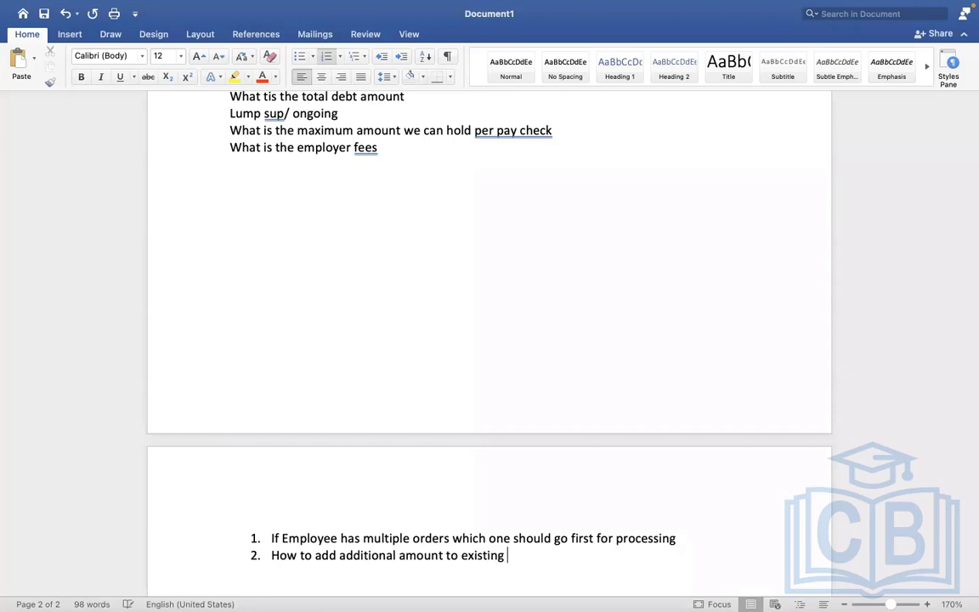
pyautogui.write(' withholding order')
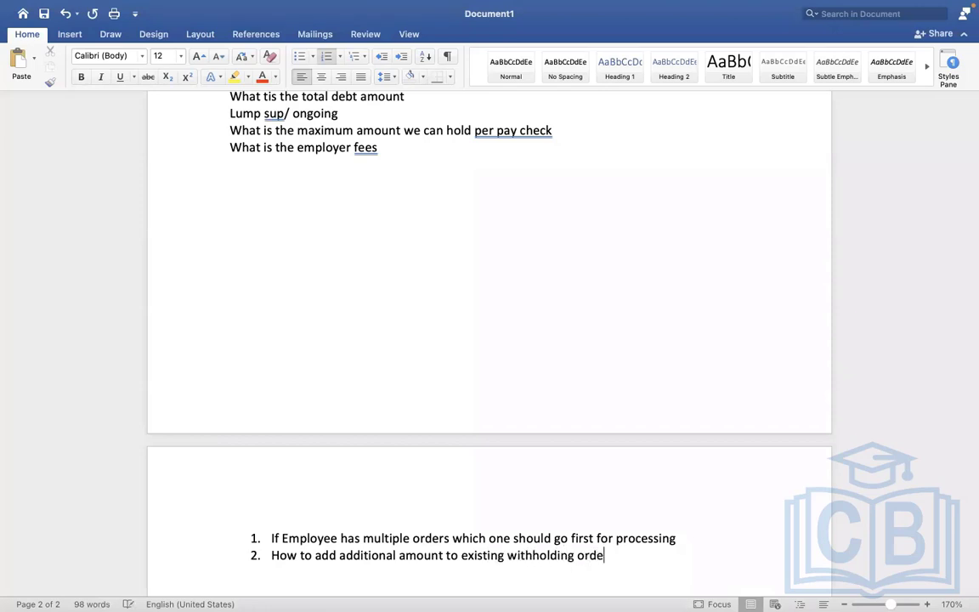
# Add the third list item "How to hold the withholding order"
pyautogui.press('Return')
pyautogui.write('How ')
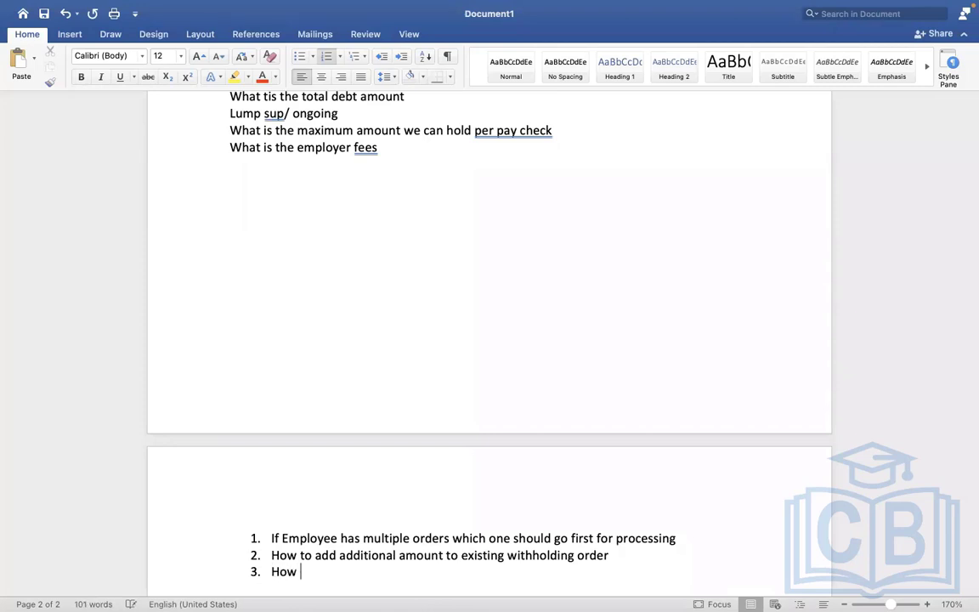
pyautogui.write('to hold the with hold')
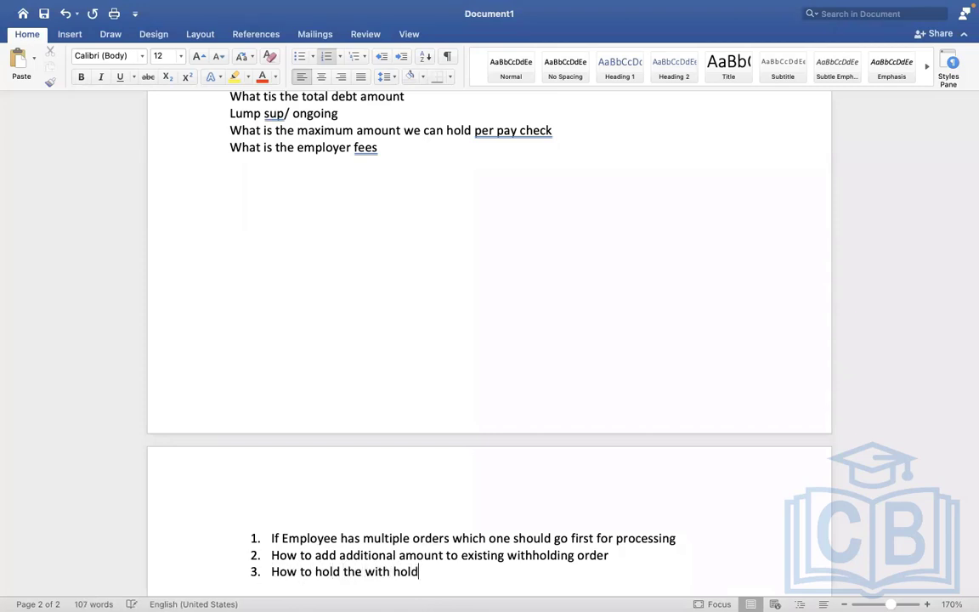
pyautogui.press('BackSpace')
pyautogui.press('BackSpace')
pyautogui.press('BackSpace')
pyautogui.press('BackSpace')
pyautogui.press('BackSpace')
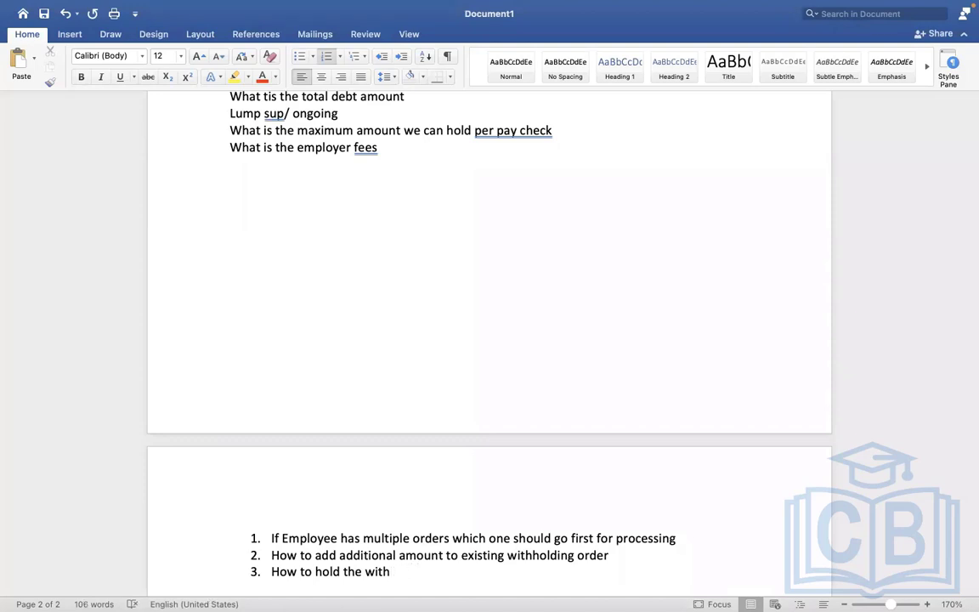
pyautogui.write('holding order')
# Add list items four and five, "How to define priority" and "How to inactivate garnishment"
pyautogui.press('Return')
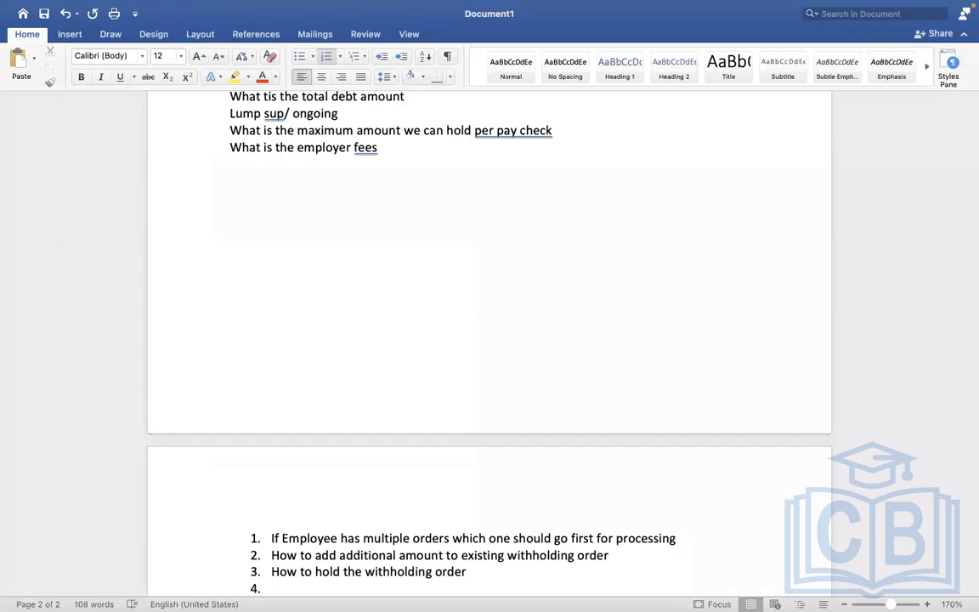
pyautogui.write('How to define prio')
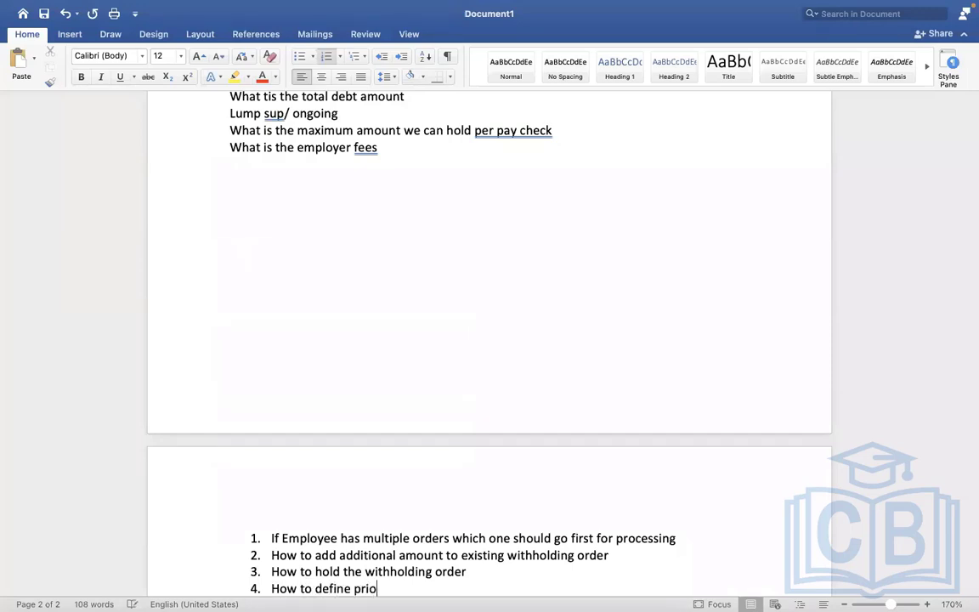
pyautogui.write('rity')
pyautogui.press('Return')
pyautogui.write('H')
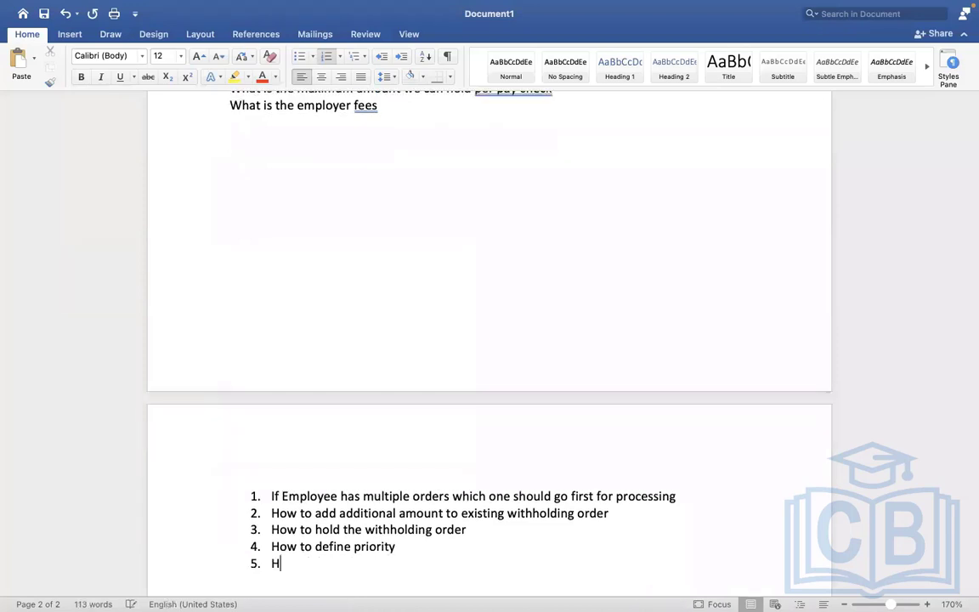
pyautogui.write('ow to inactivate')
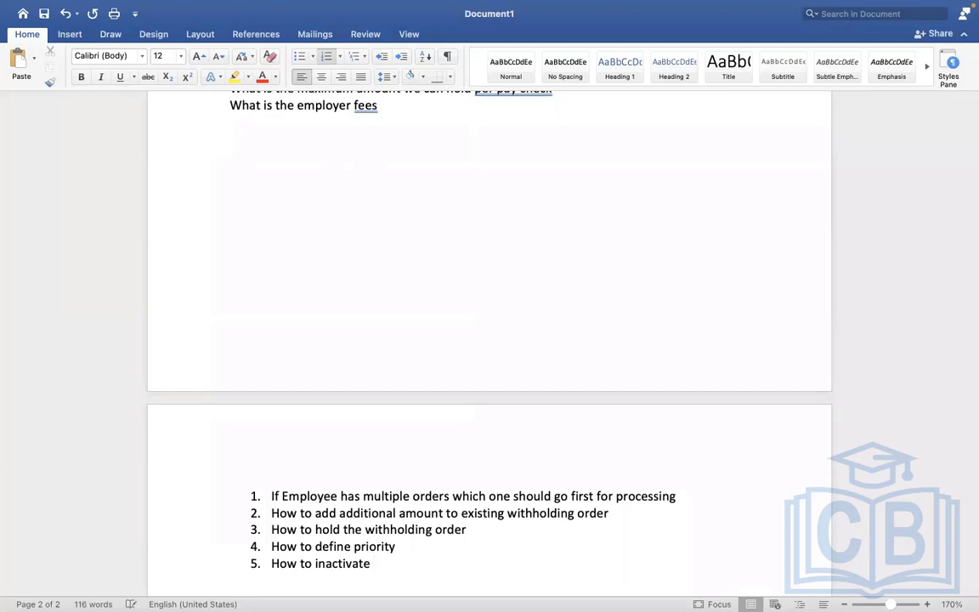
pyautogui.write(' garnishment')
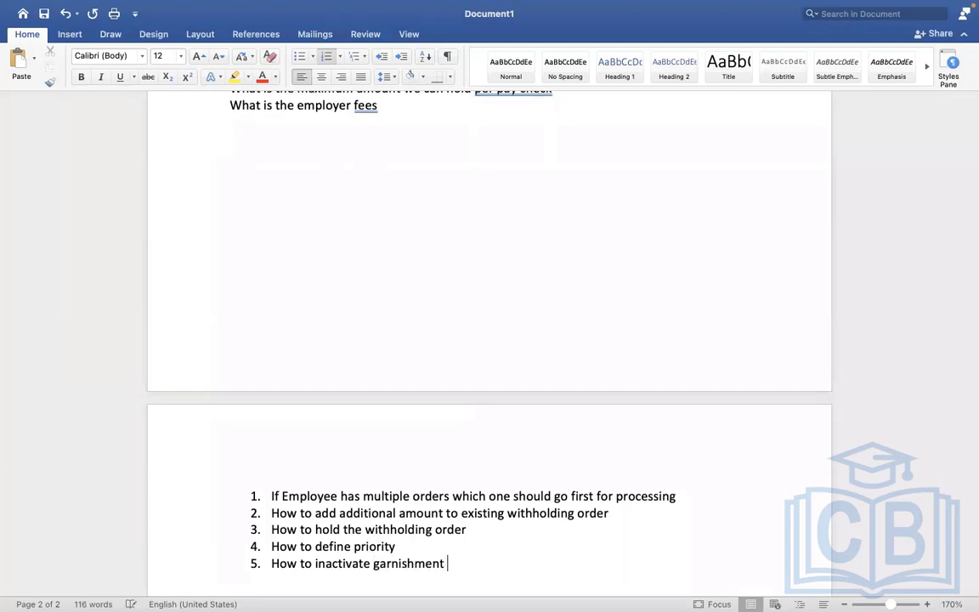
# Add the sixth list item "What happens if employee's multiple garnishments amount greater than his earnings"
pyautogui.press('Return')
pyautogui.write('What ha')
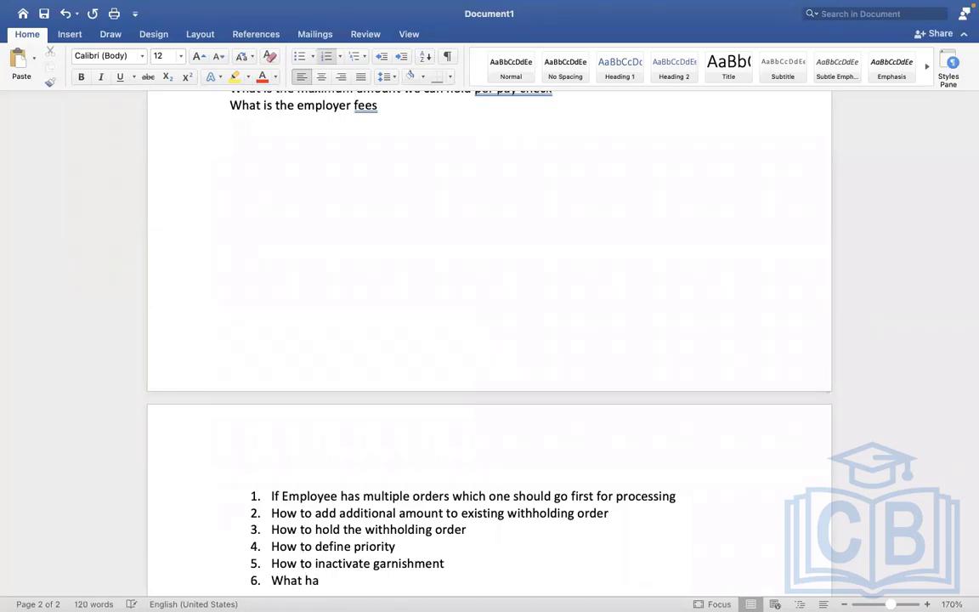
pyautogui.write('ppens if employee')
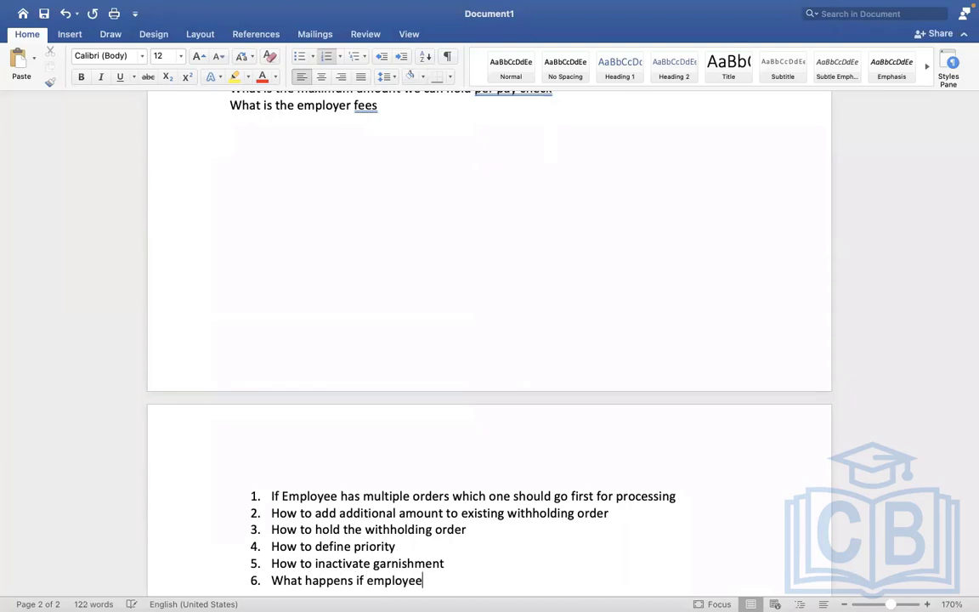
pyautogui.write("'s ga")
pyautogui.write('rn')
pyautogui.press('BackSpace')
pyautogui.press('BackSpace')
pyautogui.press('BackSpace')
pyautogui.press('BackSpace')
pyautogui.write('multiple garn')
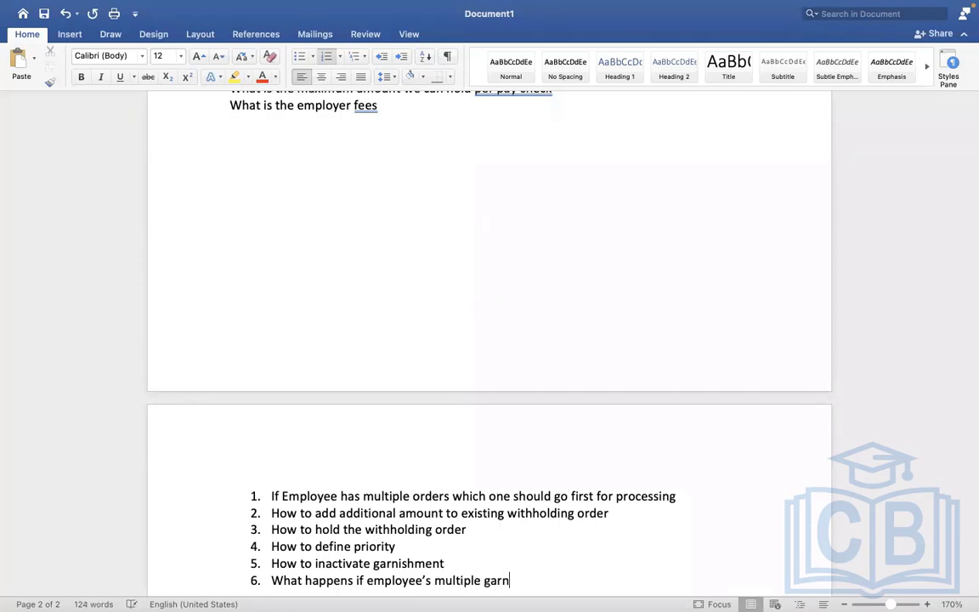
pyautogui.write('ishments amoun')
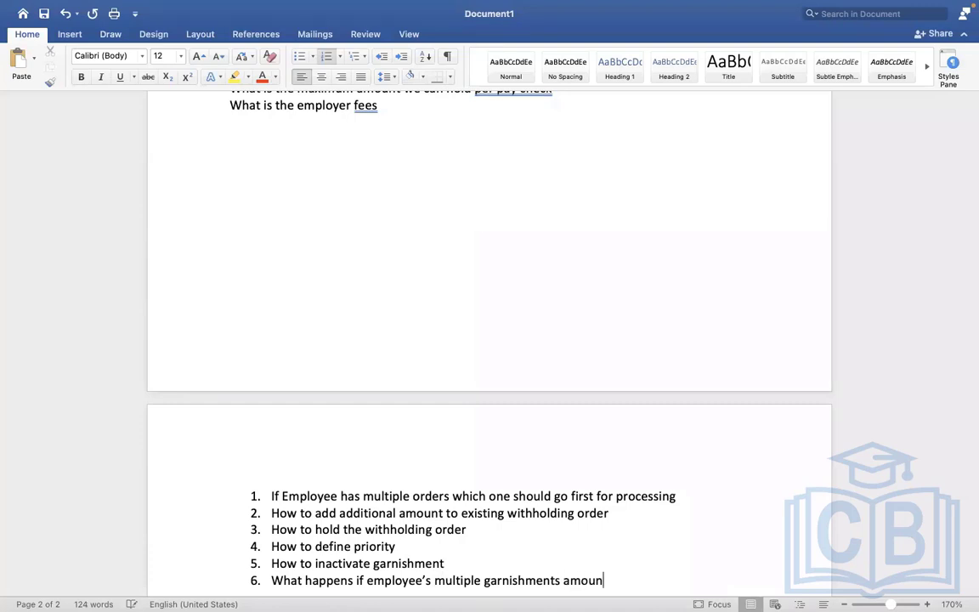
pyautogui.write('t greater than his earn')
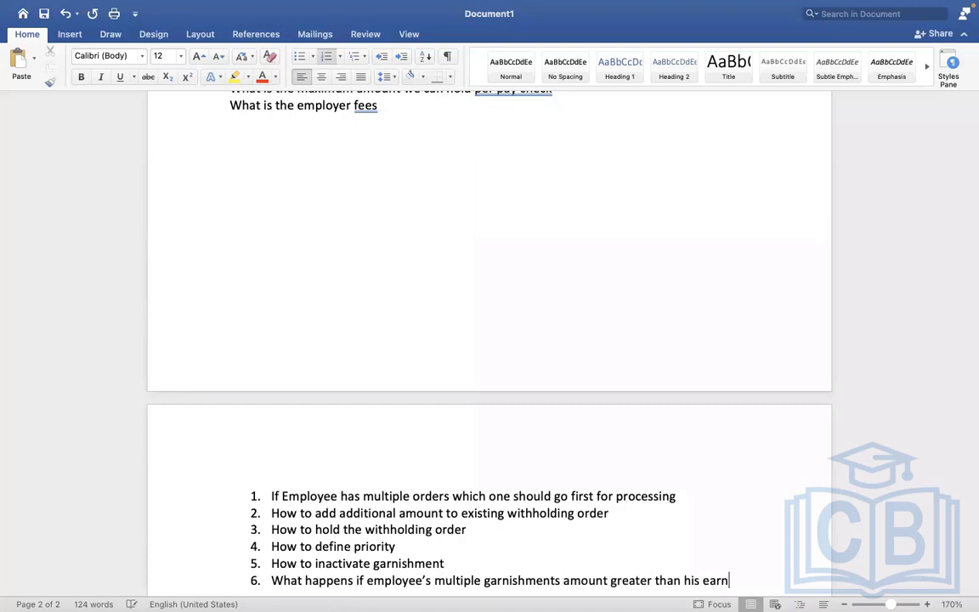
pyautogui.write('ings')
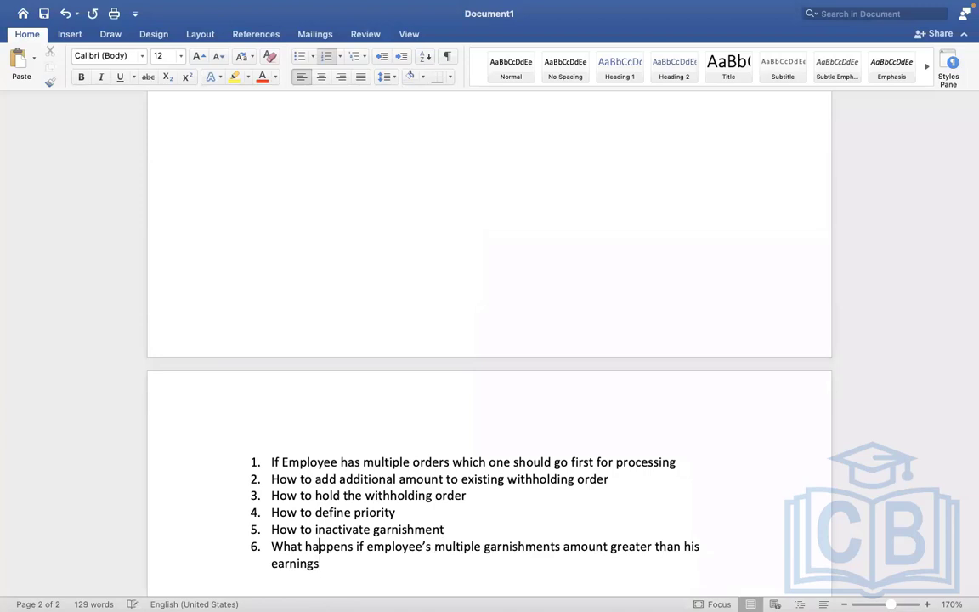
# Append "– P1" to Child support in the involuntary withholding order list on page 1
pyautogui.scroll(5, 208, 108)
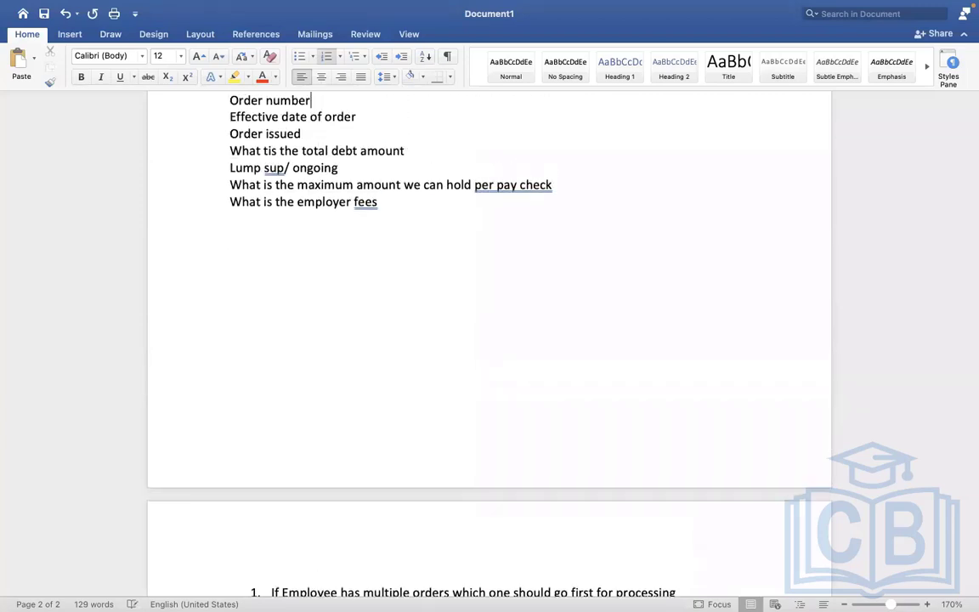
pyautogui.scroll(12, 232, 100)
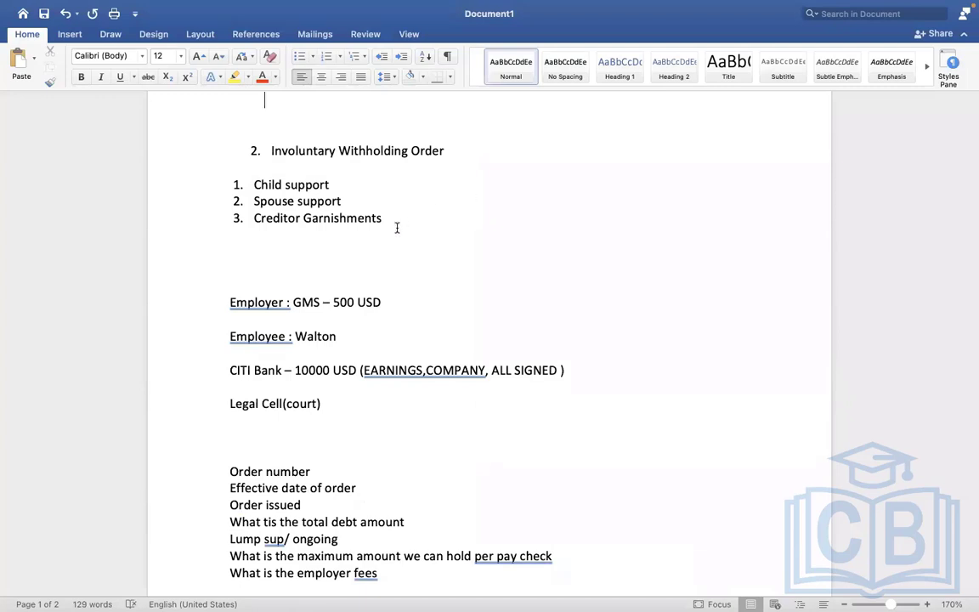
pyautogui.moveTo(382, 218); pyautogui.dragTo(236, 188)
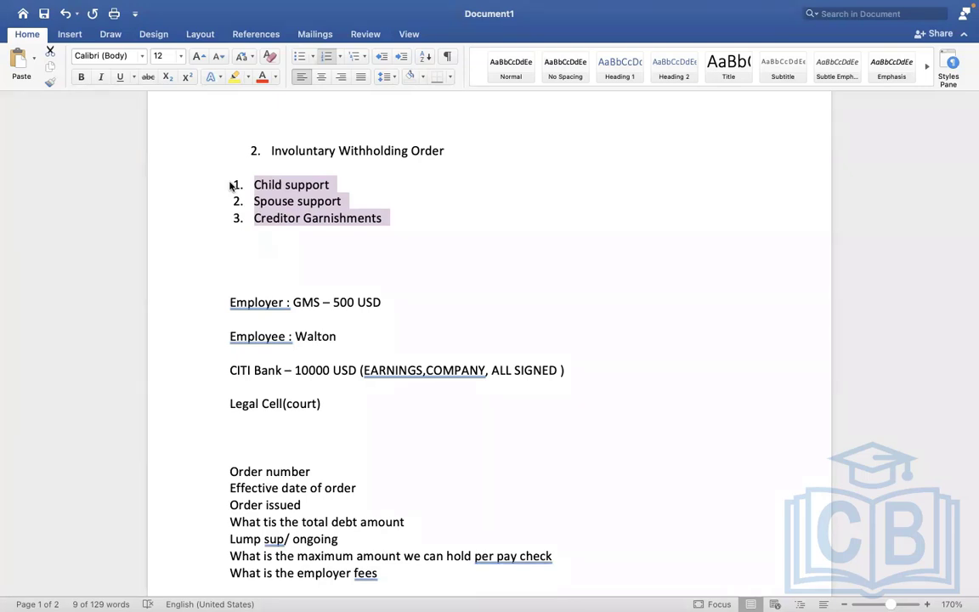
pyautogui.click(302, 195)
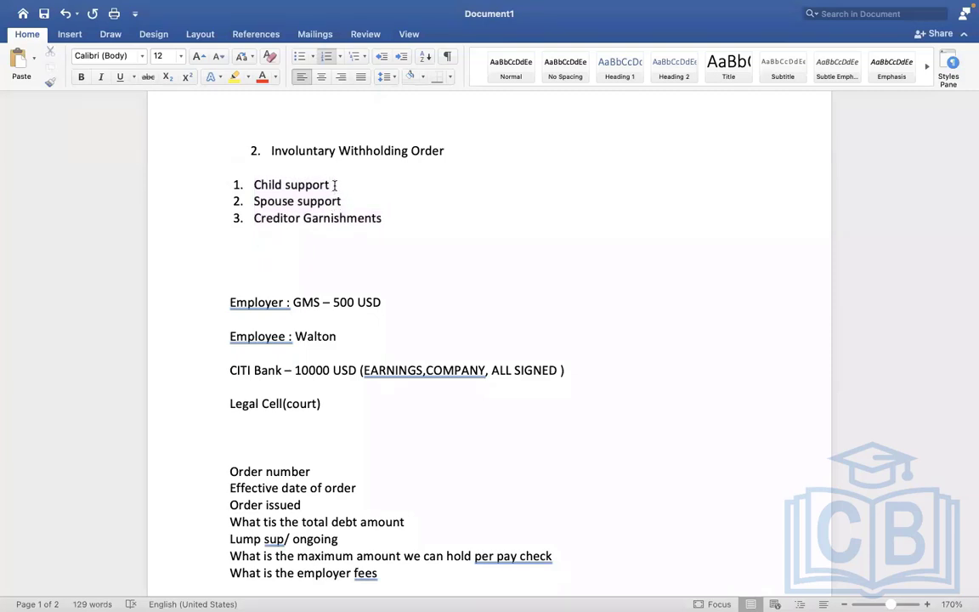
pyautogui.click(334, 186)
pyautogui.write('- ')
pyautogui.write('P1')
# Append "+ P2" to Spouse support in the involuntary withholding order list
pyautogui.click(359, 201)
pyautogui.write('+ tAXLEVY')
pyautogui.press('BackSpace')
pyautogui.press('BackSpace')
pyautogui.press('BackSpace')
pyautogui.press('BackSpace')
pyautogui.press('BackSpace')
pyautogui.press('BackSpace')
pyautogui.press('BackSpace')
pyautogui.press('BackSpace')
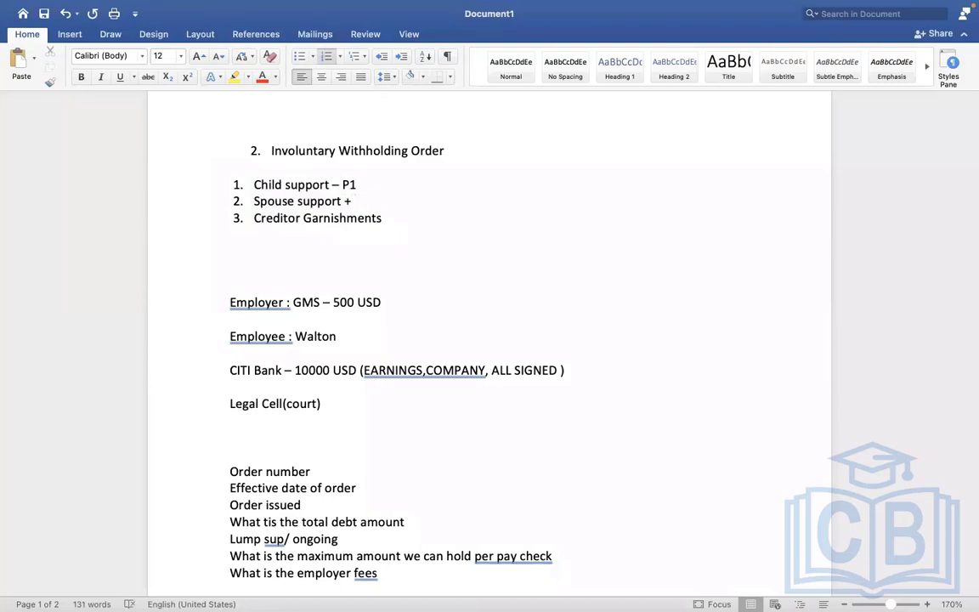
pyautogui.write('P2')
# Add the line "CGPA = CONSUMER GRANTS PROTECTION ACT" below the numbered questions on page 2
pyautogui.press('Down')
pyautogui.press('Down')
pyautogui.press('Down')
pyautogui.press('Down')
pyautogui.press('Down')
pyautogui.press('Down')
pyautogui.press('Down')
pyautogui.press('Down')
pyautogui.press('Down')
pyautogui.press('Down')
pyautogui.press('Down')
pyautogui.press('Down')
pyautogui.press('Down')
pyautogui.press('Down')
pyautogui.press('Down')
pyautogui.press('Down')
pyautogui.press('Down')
pyautogui.press('Down')
pyautogui.press('Down')
pyautogui.press('Down')
pyautogui.press('Down')
pyautogui.press('Down')
pyautogui.press('Down')
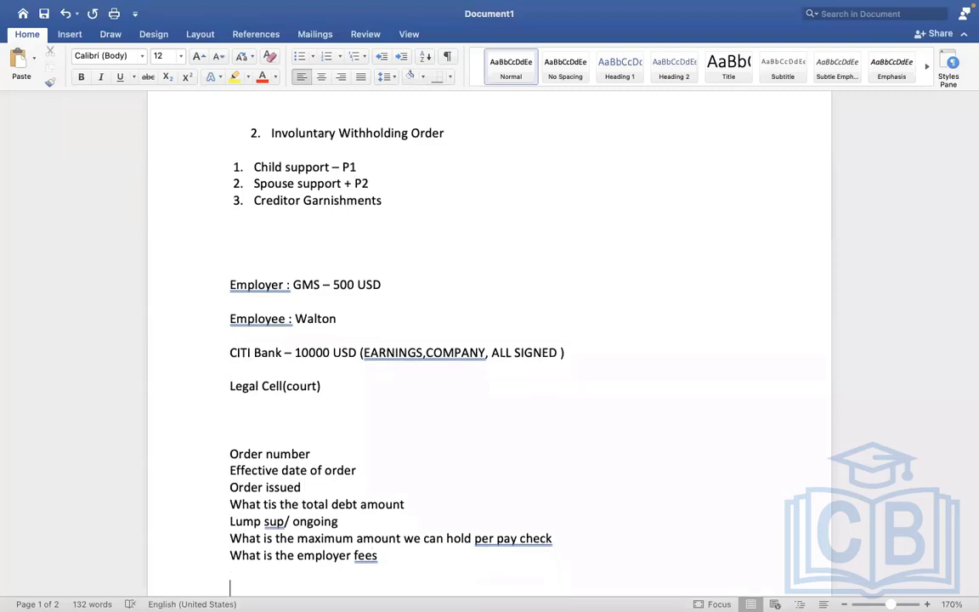
pyautogui.press('Down')
pyautogui.press('Down')
pyautogui.press('Down')
pyautogui.press('Down')
pyautogui.press('Down')
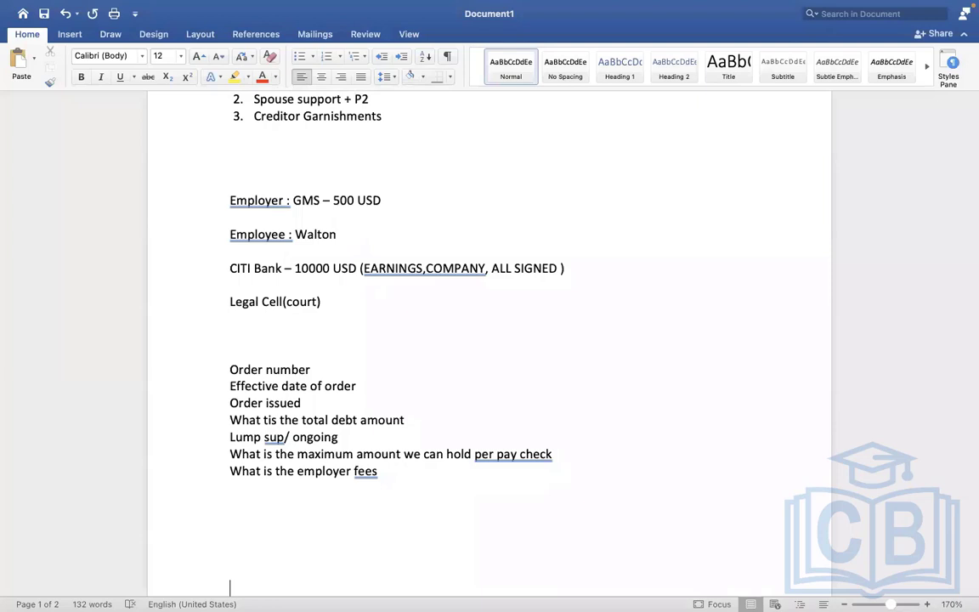
pyautogui.press('Return')
pyautogui.press('Return')
pyautogui.press('Return')
pyautogui.press('Return')
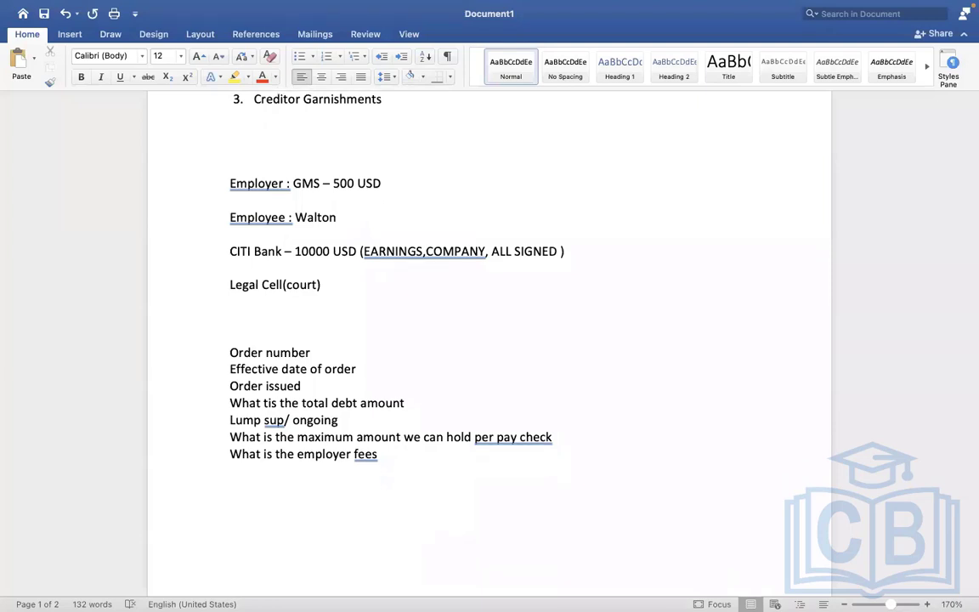
pyautogui.press('Down')
pyautogui.press('Down')
pyautogui.press('Down')
pyautogui.press('Down')
pyautogui.press('Down')
pyautogui.press('Down')
pyautogui.press('Down')
pyautogui.press('Down')
pyautogui.press('Down')
pyautogui.press('Down')
pyautogui.press('Down')
pyautogui.press('Down')
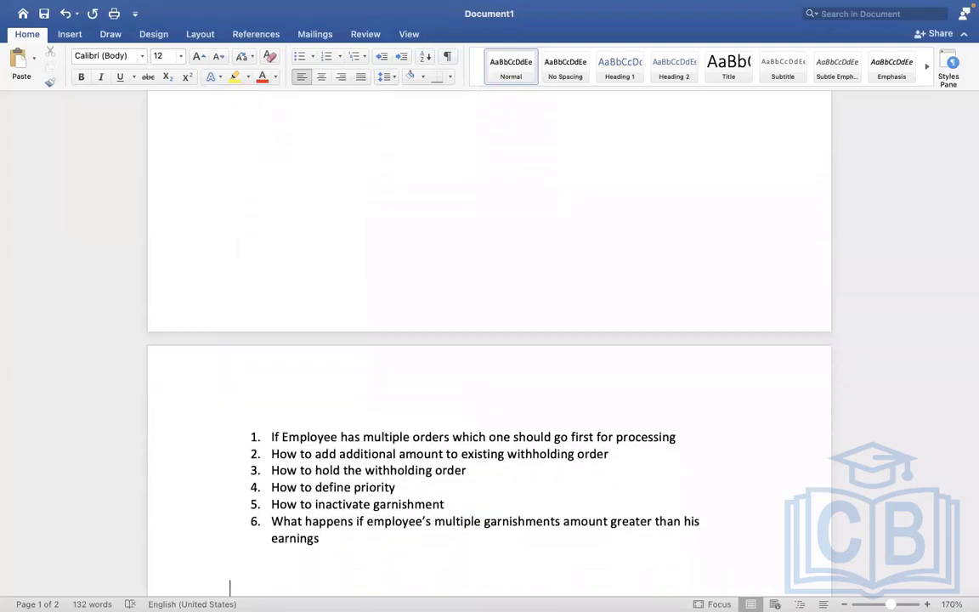
pyautogui.press('Down')
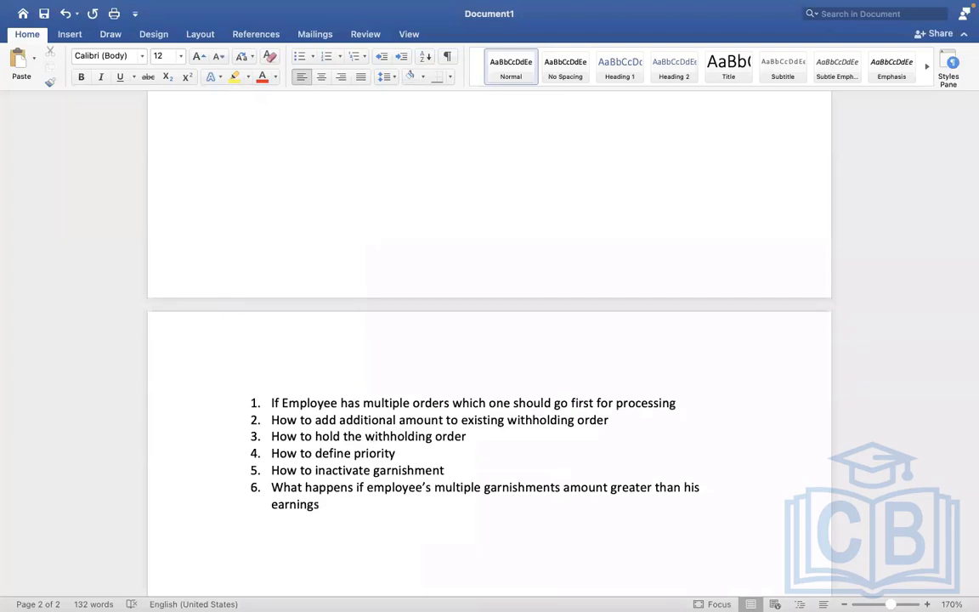
pyautogui.write('CGPS')
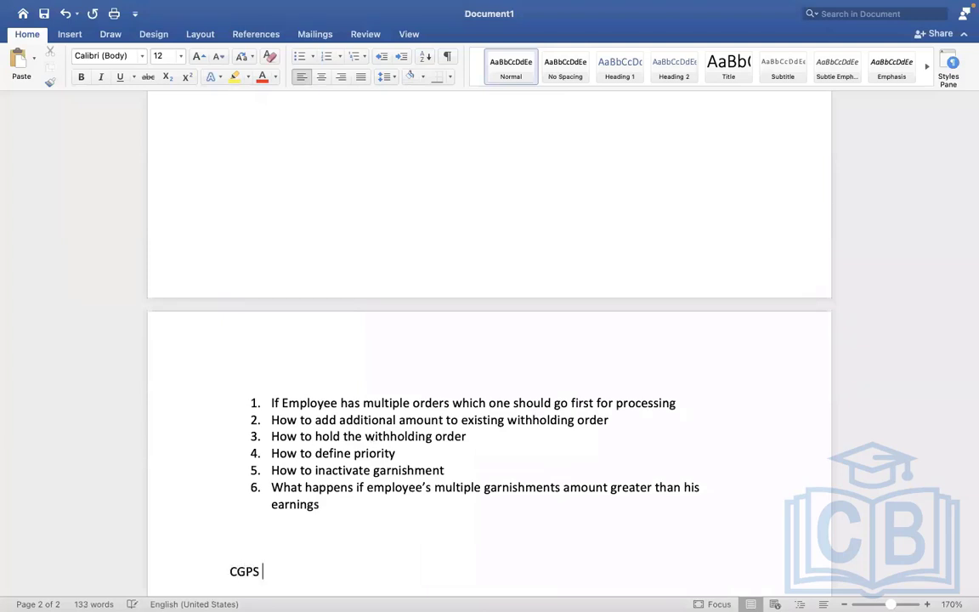
pyautogui.press('BackSpace')
pyautogui.press('BackSpace')
pyautogui.write('A =')
pyautogui.write('CONSUMER ')
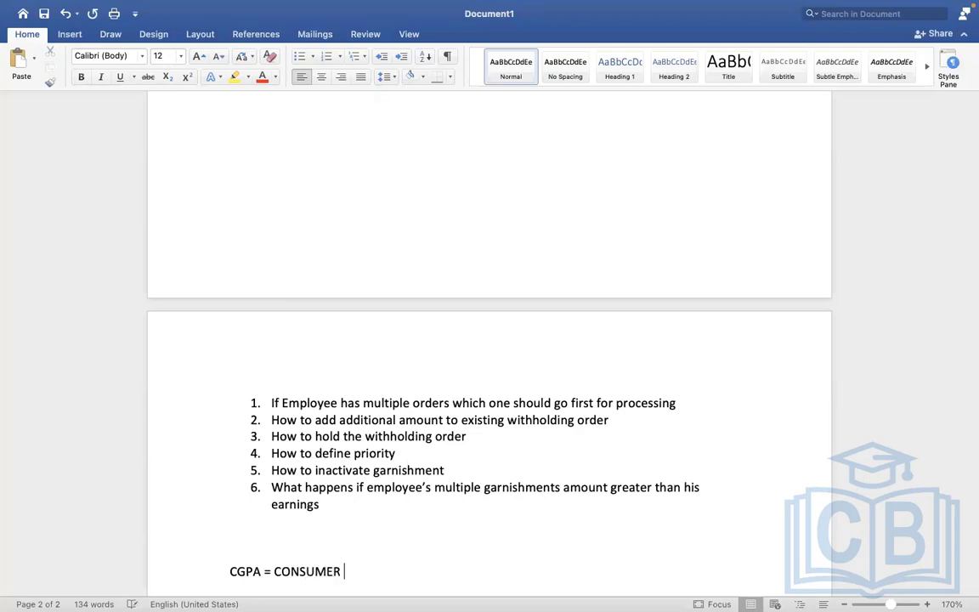
pyautogui.write('GRANTS PR')
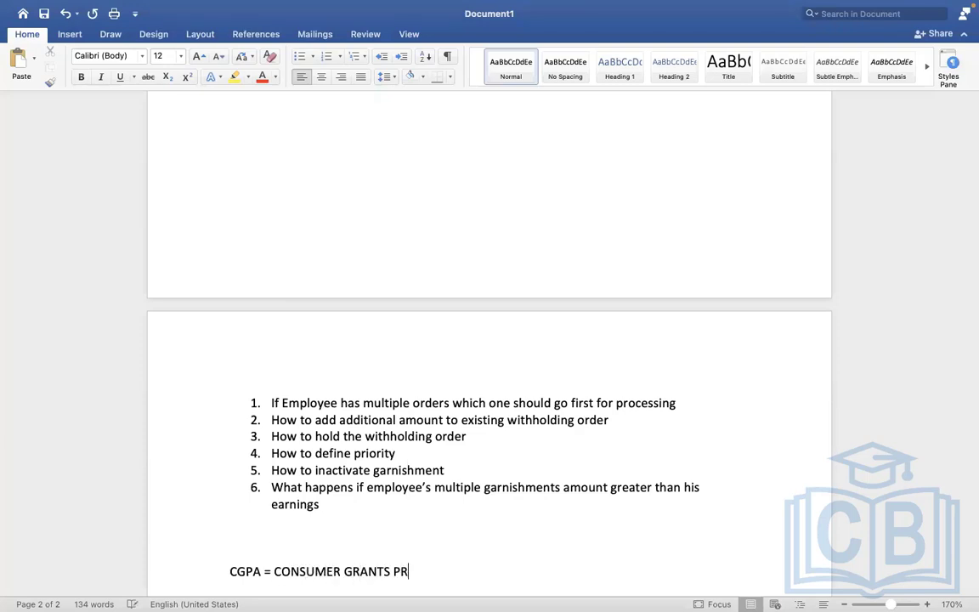
pyautogui.write('OTECT')
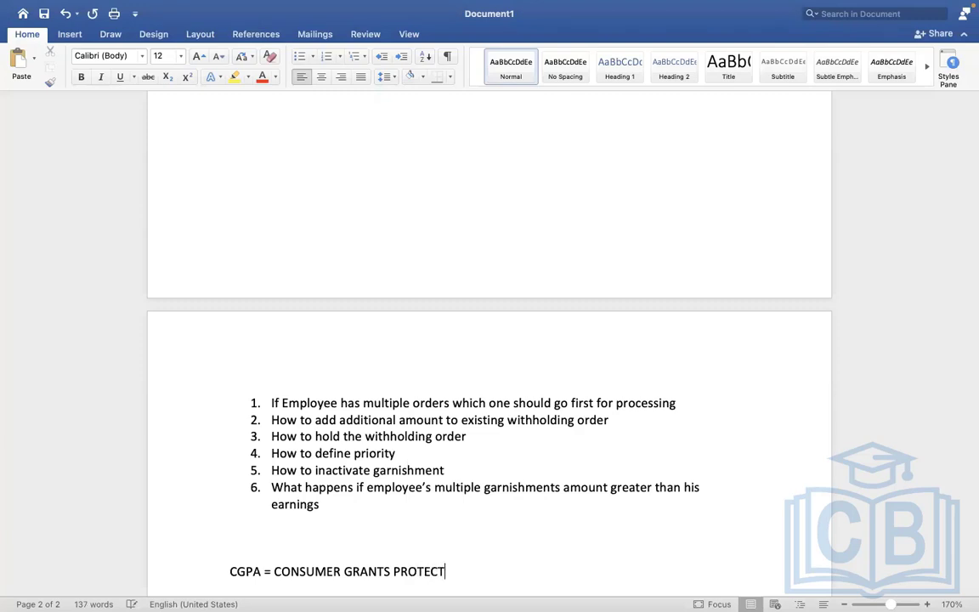
pyautogui.write('ION ACT')
# Add the line "DISPOSABLE NET = 10000 = 4000 usd" below the CGPA definition
pyautogui.press('Return')
pyautogui.press('Return')
pyautogui.press('Return')
pyautogui.press('Return')
pyautogui.press('Return')
pyautogui.press('Return')
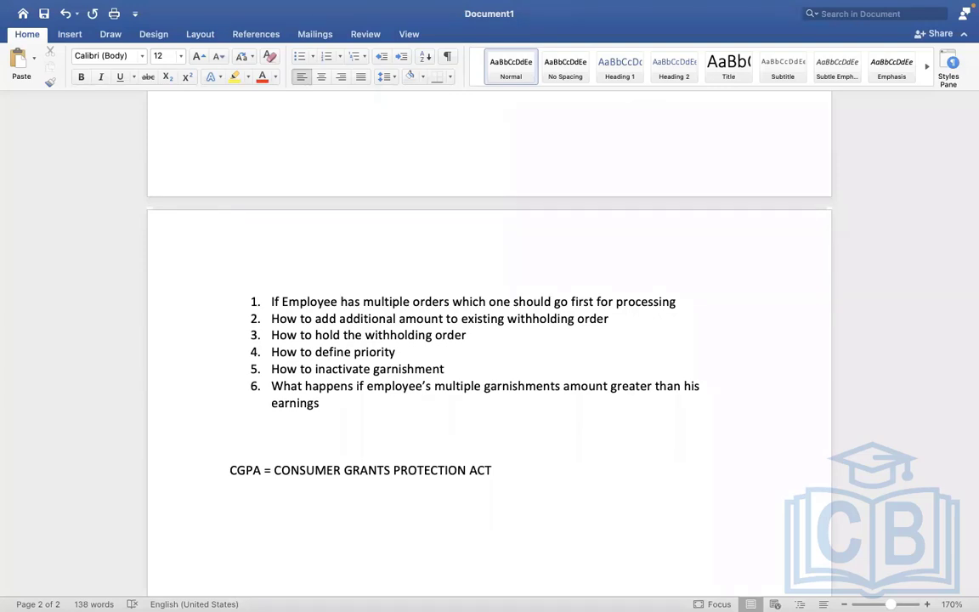
pyautogui.click(266, 509)
pyautogui.write('DISPOSABLE NET = 1000')
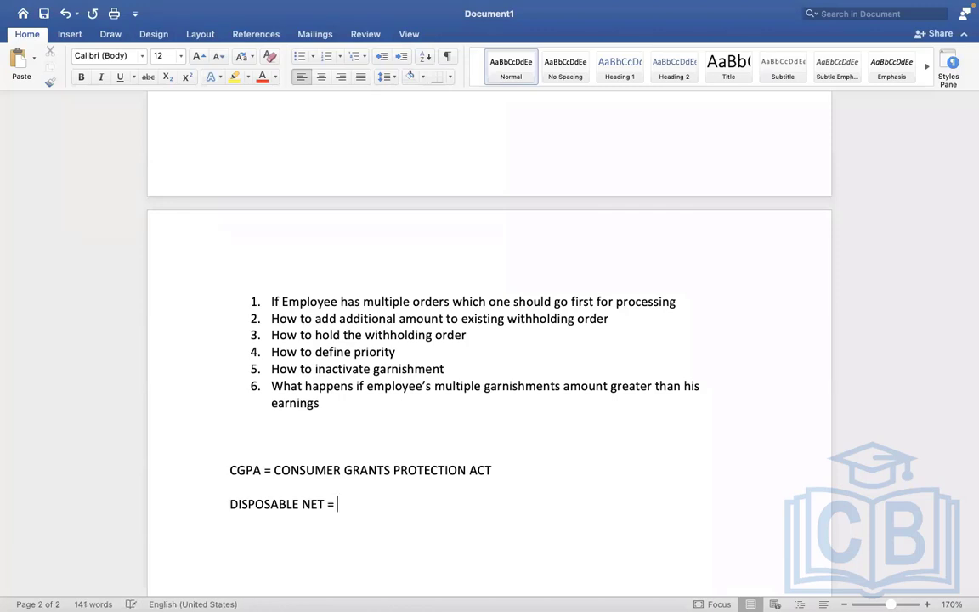
pyautogui.write('0')
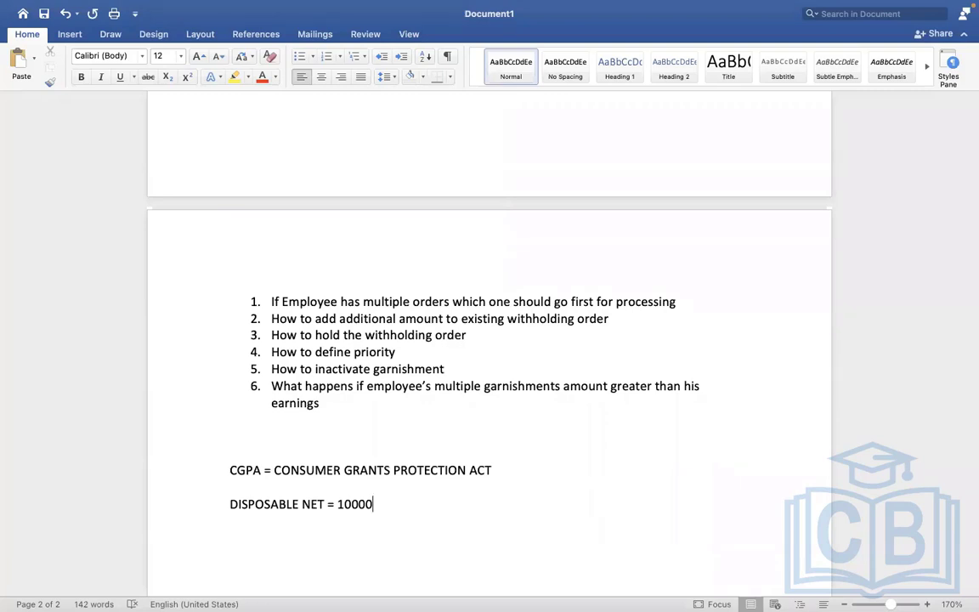
pyautogui.write('= 4000 usd')
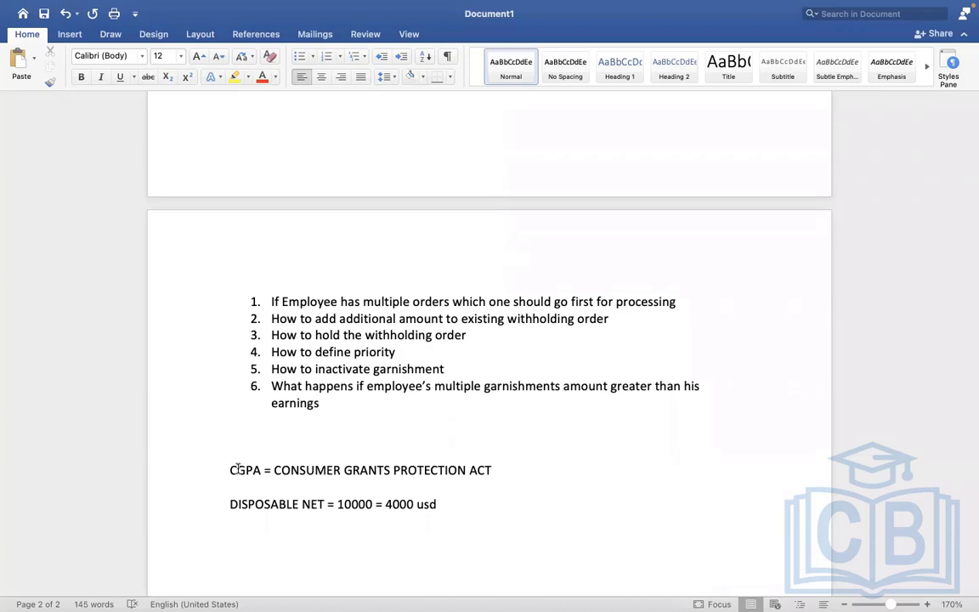
# Review the order detail notes on page 1 and return to the end of the page 2 notes
pyautogui.moveTo(235, 469); pyautogui.dragTo(399, 463)
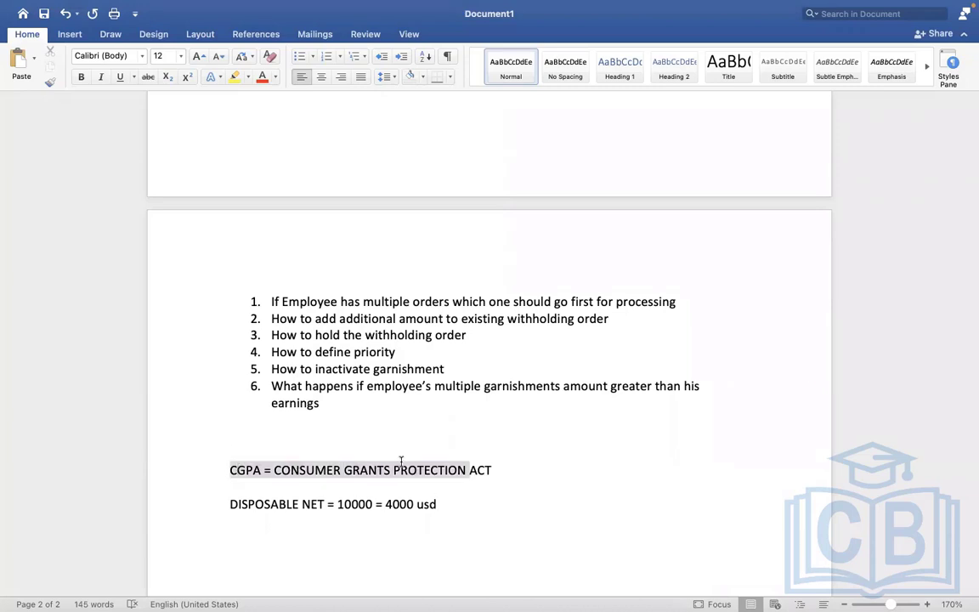
pyautogui.click(371, 369)
pyautogui.scroll(6, 369, 378)
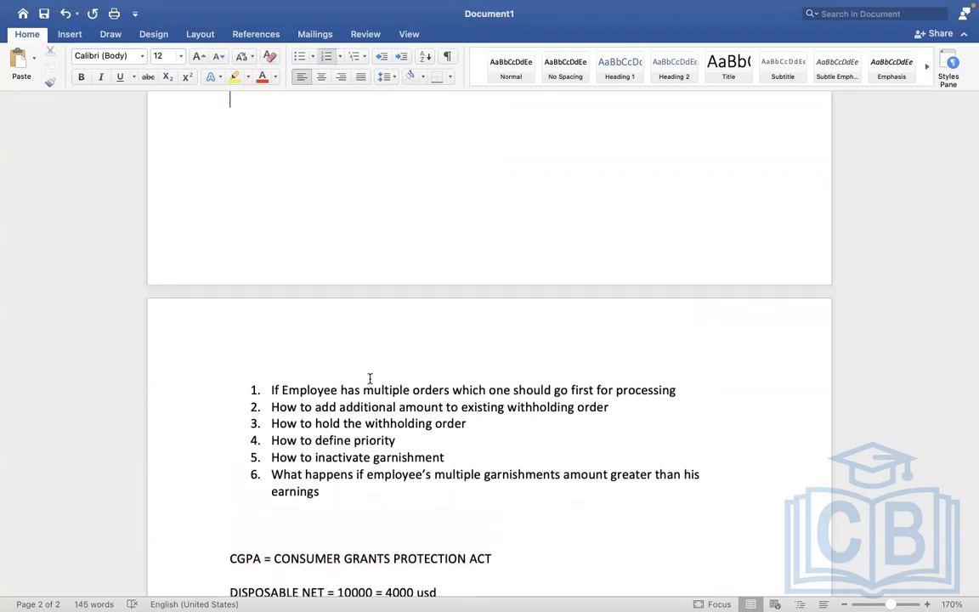
pyautogui.scroll(3, 370, 379)
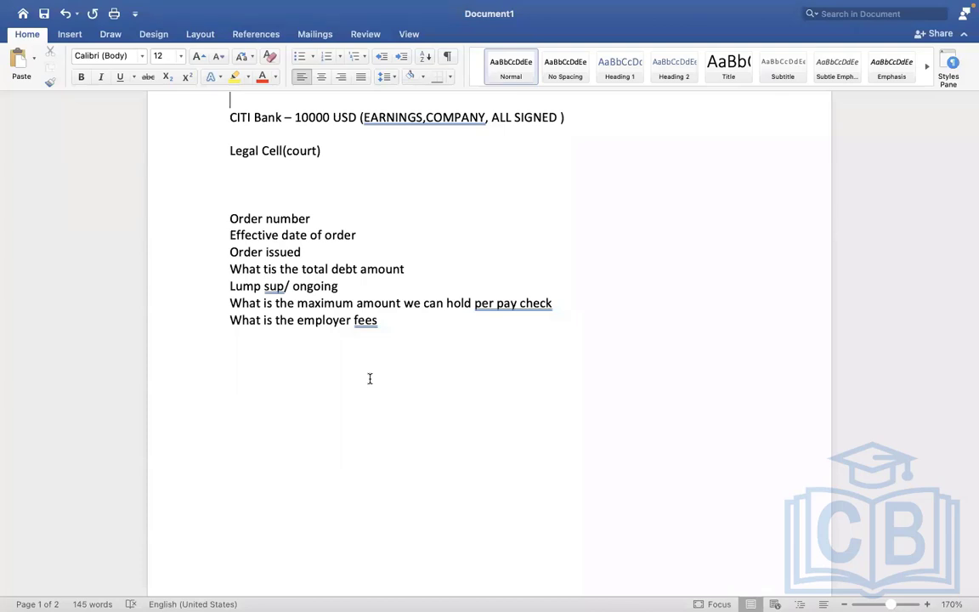
pyautogui.press('Left')
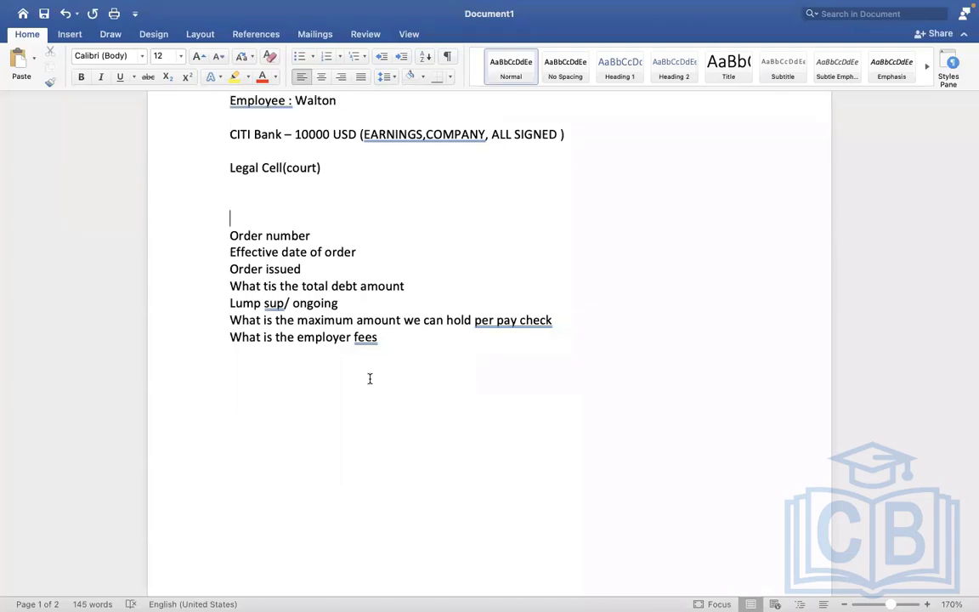
pyautogui.press('Down')
pyautogui.press('Down')
pyautogui.press('Down')
pyautogui.press('Down')
pyautogui.press('Down')
pyautogui.press('Down')
pyautogui.press('Down')
pyautogui.press('Down')
pyautogui.press('Down')
pyautogui.press('Down')
pyautogui.press('Down')
pyautogui.press('Down')
pyautogui.press('Down')
pyautogui.press('Down')
pyautogui.press('Down')
pyautogui.press('Down')
pyautogui.press('Down')
pyautogui.press('Down')
pyautogui.press('Down')
pyautogui.press('Down')
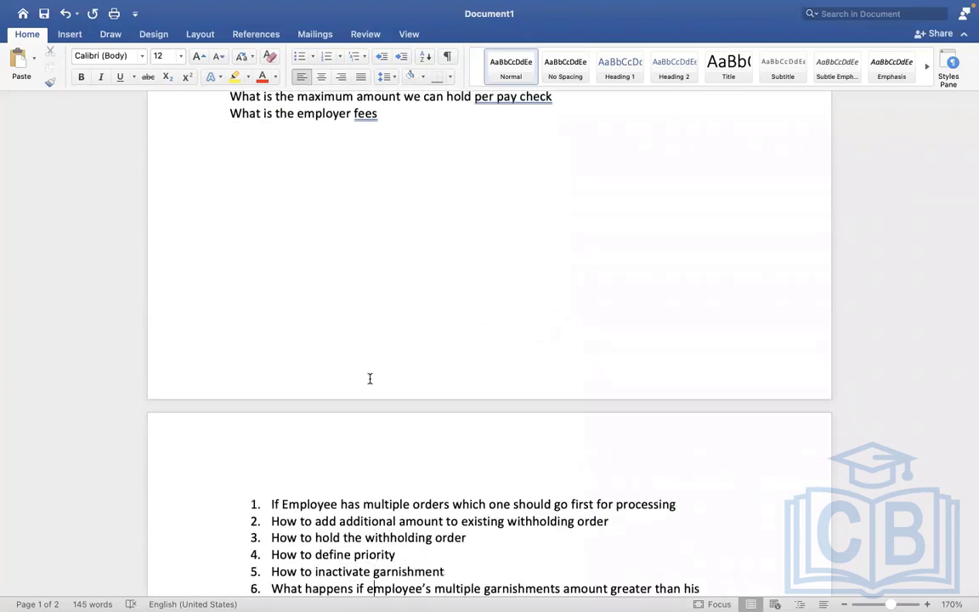
pyautogui.press('Down')
pyautogui.press('Down')
pyautogui.press('Down')
pyautogui.press('Down')
pyautogui.press('Down')
pyautogui.press('Down')
pyautogui.press('Down')
pyautogui.press('Down')
pyautogui.press('Down')
pyautogui.press('Down')
pyautogui.press('Down')
pyautogui.press('Down')
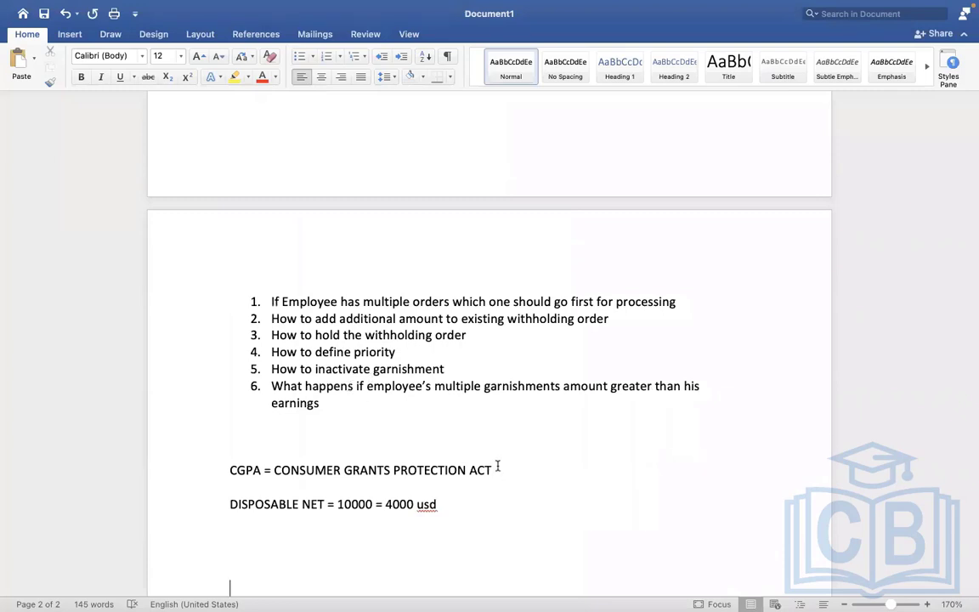
# Go over the CGPA definition, the disposable net line and the questions on multiple orders and adding amounts
pyautogui.moveTo(498, 467); pyautogui.dragTo(284, 472)
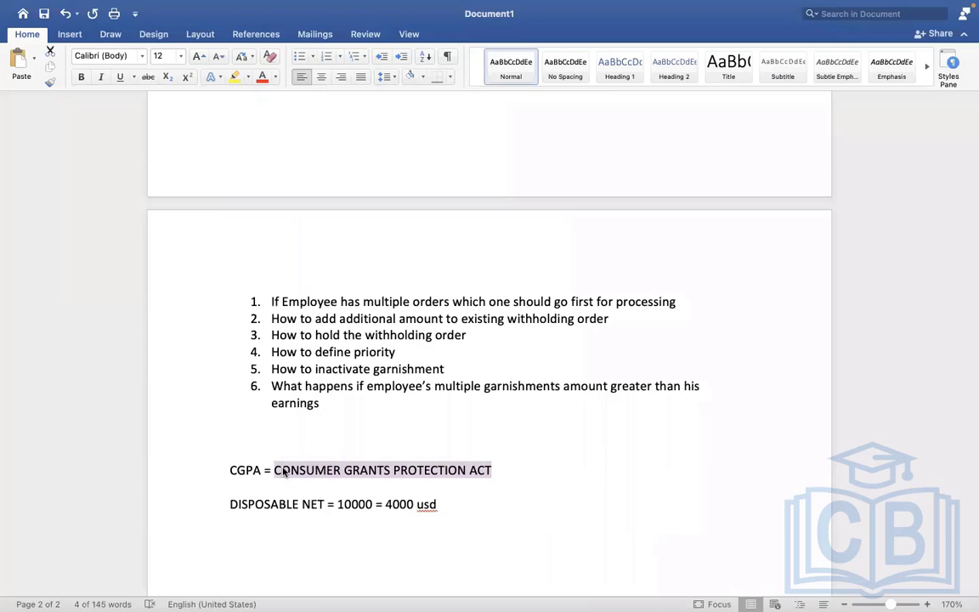
pyautogui.click(283, 471)
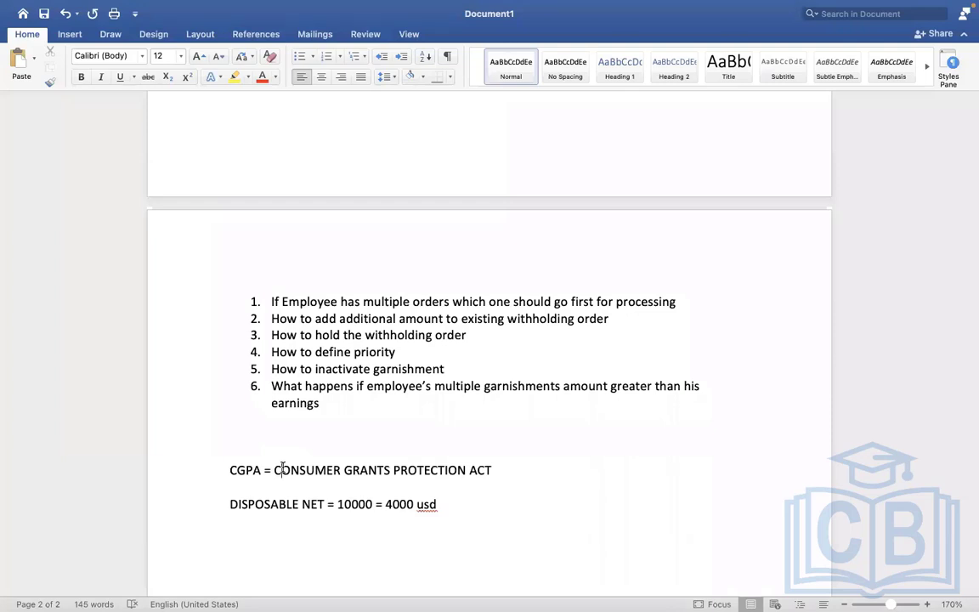
pyautogui.click(282, 469)
pyautogui.moveTo(332, 502); pyautogui.dragTo(458, 504)
pyautogui.click(387, 505)
pyautogui.click(378, 505)
pyautogui.click(362, 386)
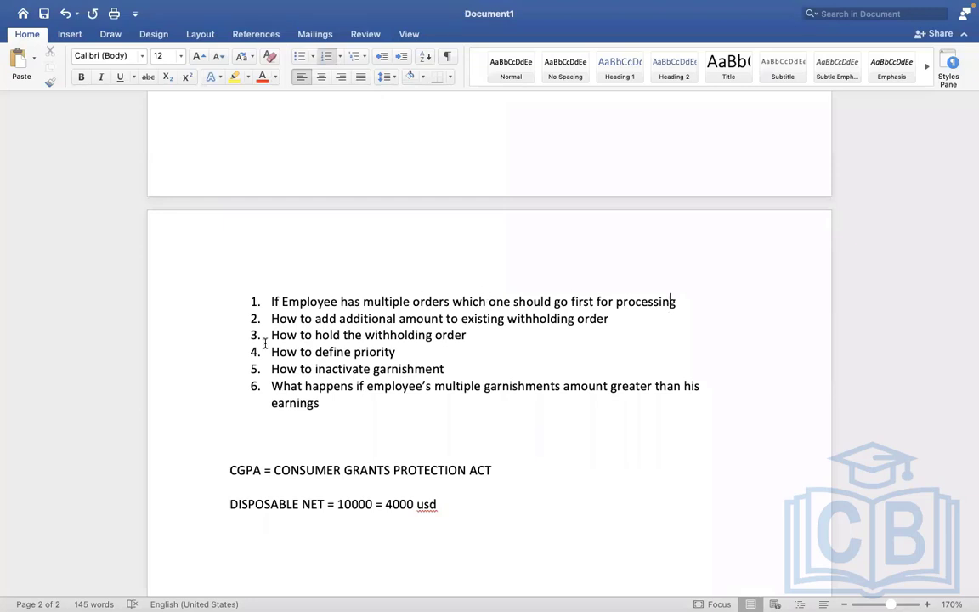
pyautogui.moveTo(272, 319); pyautogui.dragTo(586, 326)
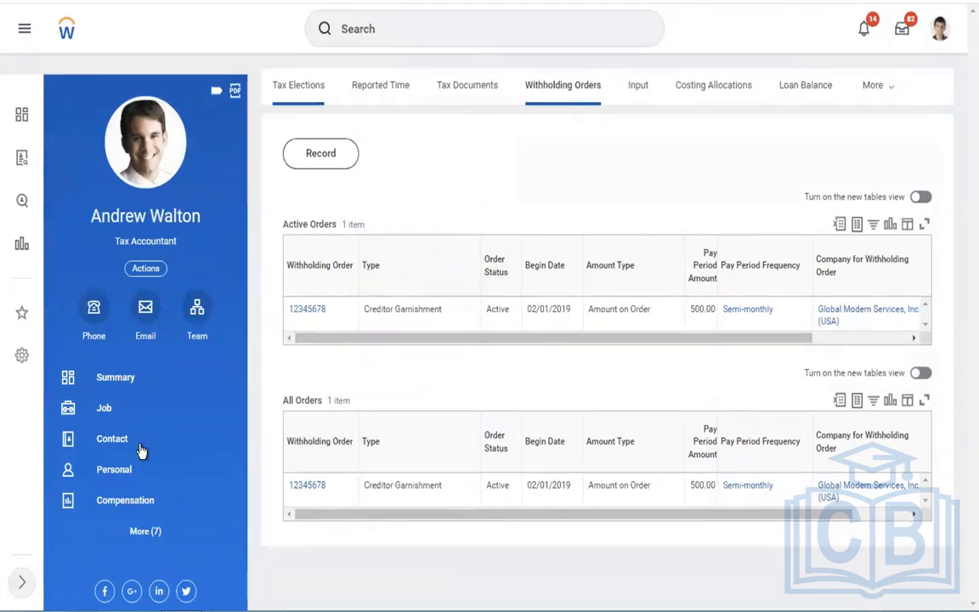
# Return to the worker's pay information with the list of withholding orders
pyautogui.click(104, 420)
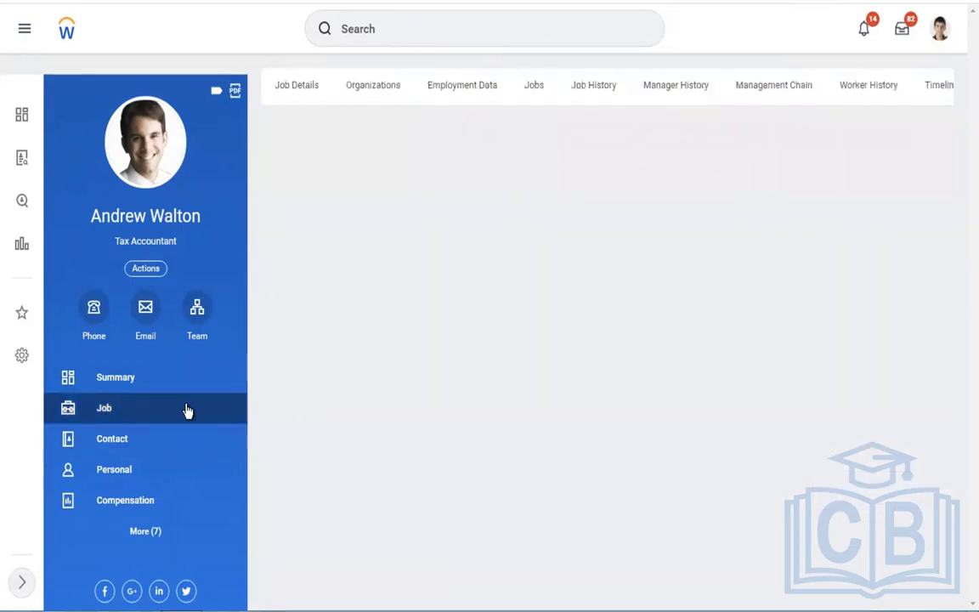
pyautogui.click(146, 532)
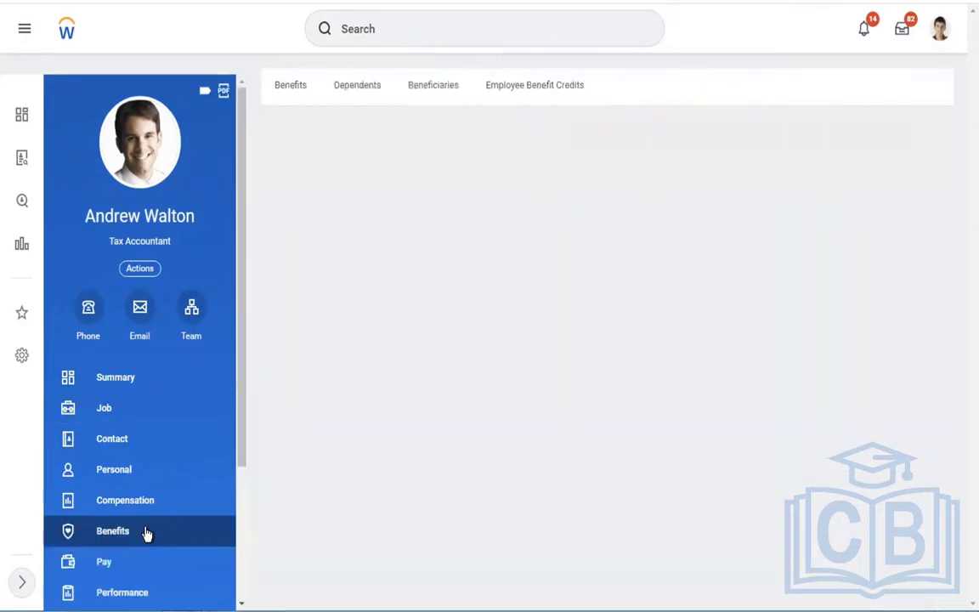
pyautogui.click(118, 571)
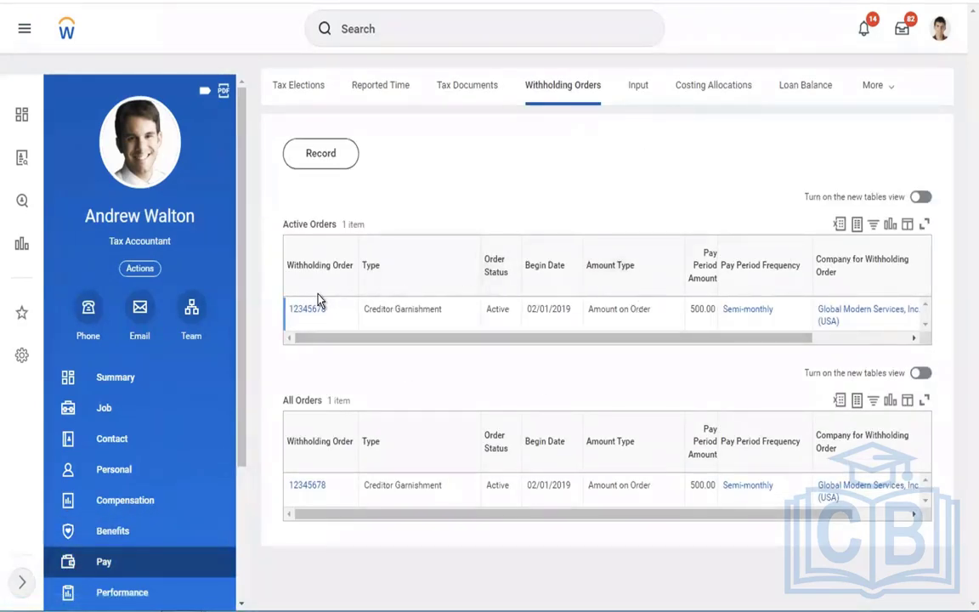
# Open the active creditor garnishment order for editing and review its order details, amounts and limits
pyautogui.moveTo(322, 310)
pyautogui.click(336, 311)
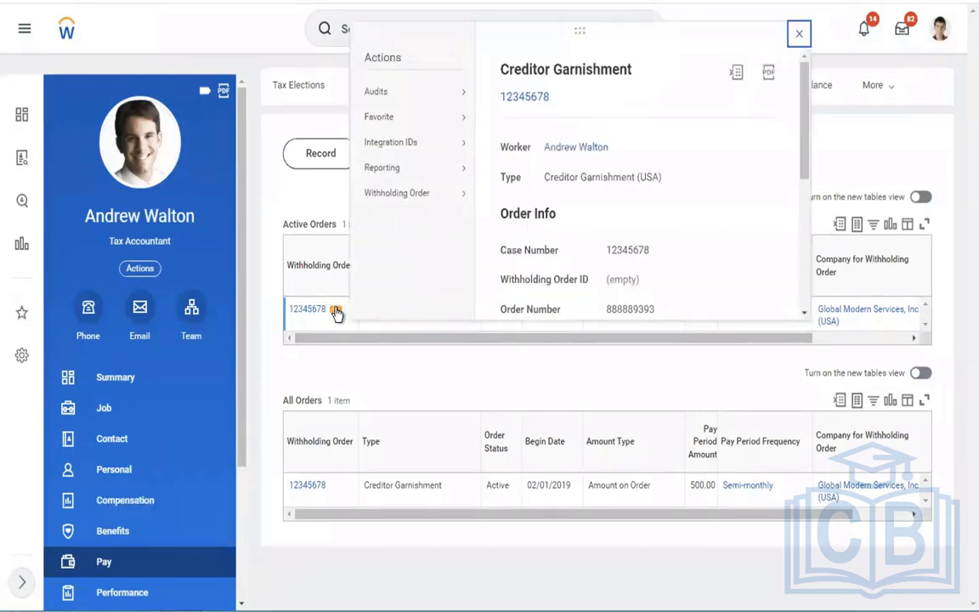
pyautogui.moveTo(387, 197)
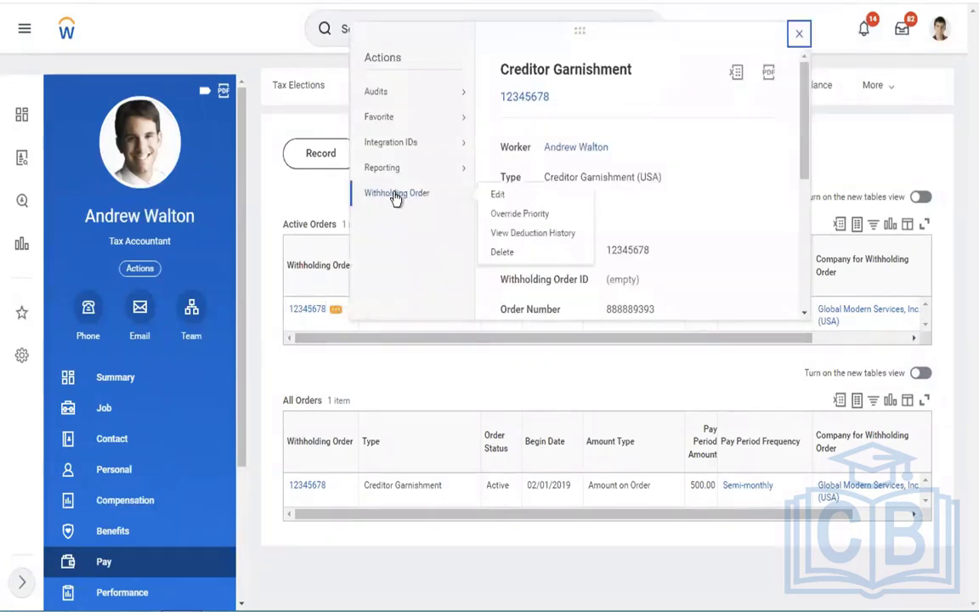
pyautogui.click(499, 197)
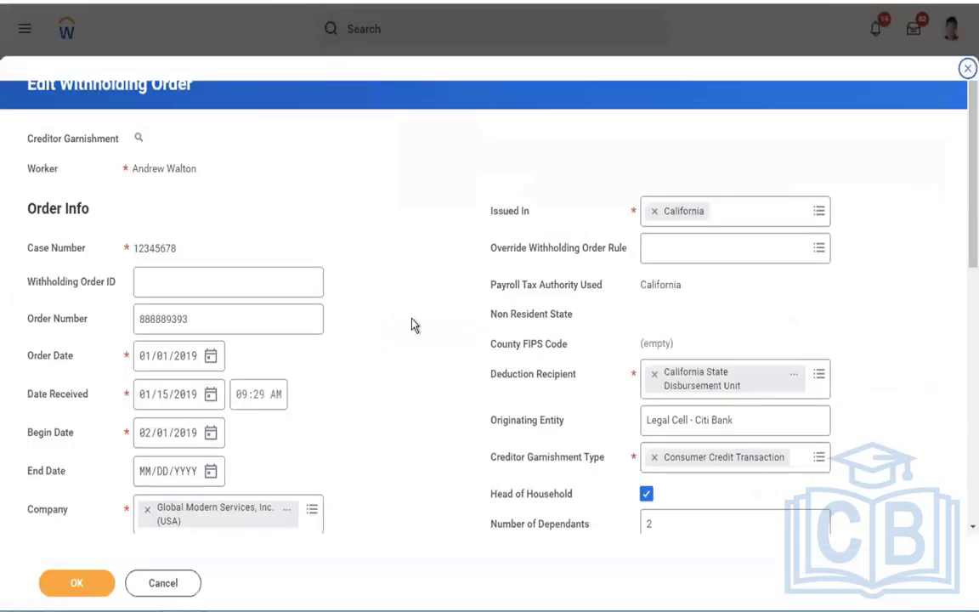
pyautogui.scroll(-3, 411, 331)
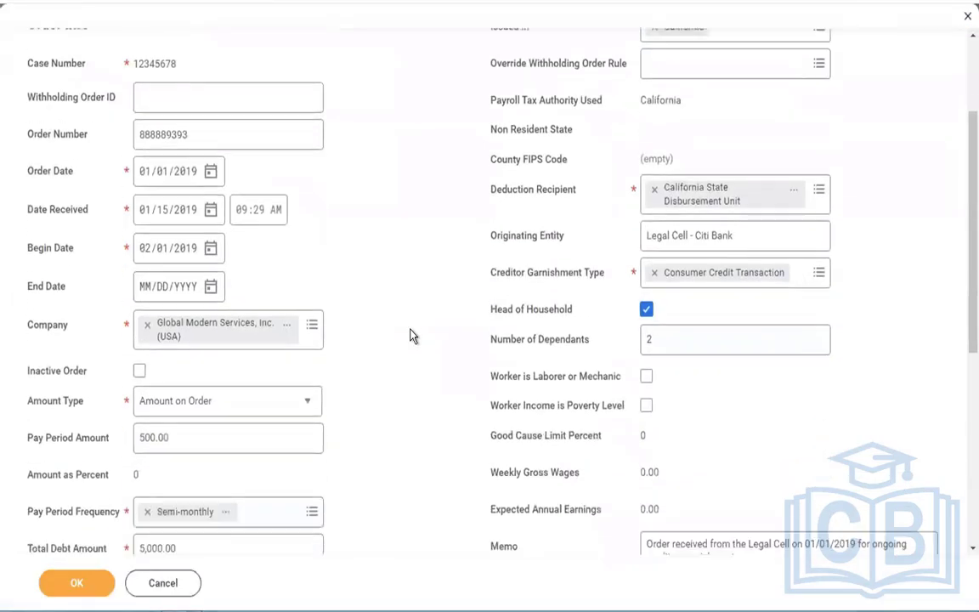
pyautogui.scroll(-3, 412, 335)
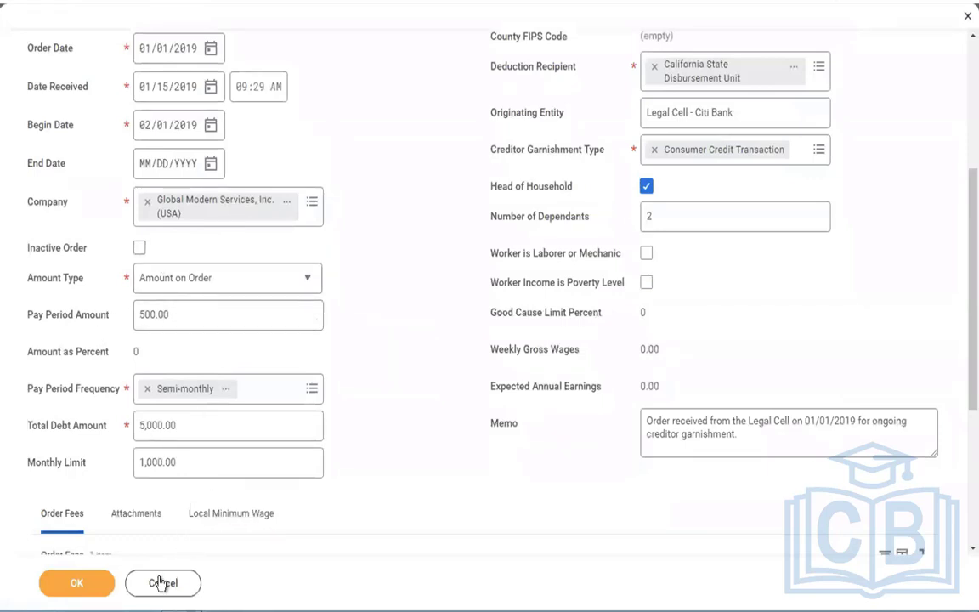
# Highlight the question on holding the withholding order in the Word notes, then return to Workday to examine the order's Inactive Order option
pyautogui.hotkey('ctrl', 'Left')
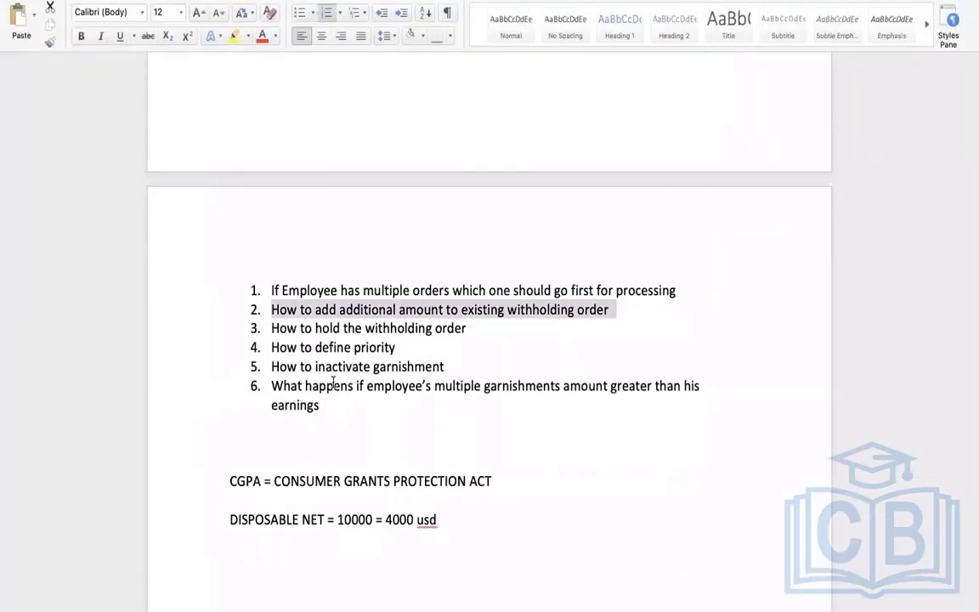
pyautogui.click(465, 334)
pyautogui.doubleClick(457, 329)
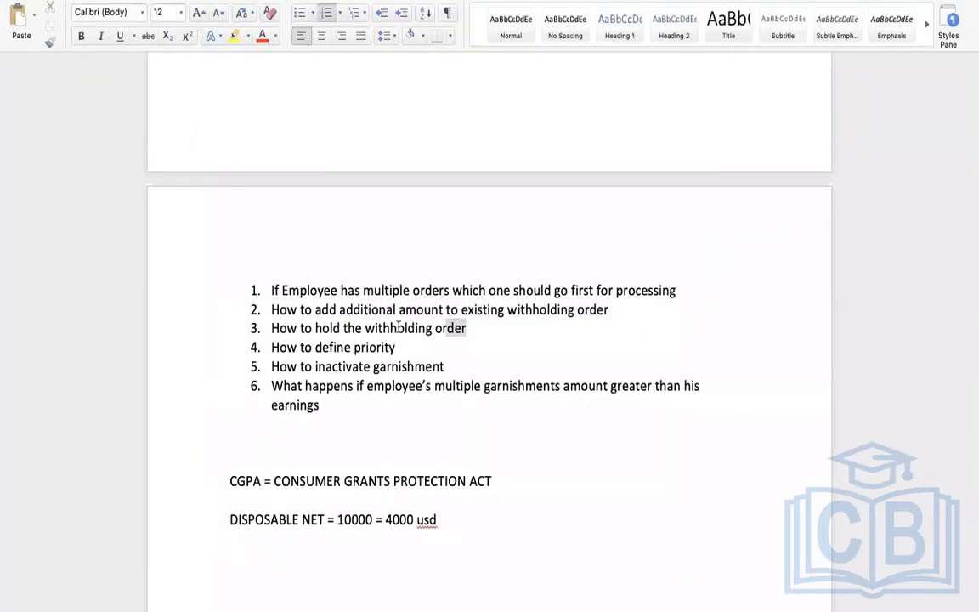
pyautogui.moveTo(397, 327); pyautogui.dragTo(270, 328)
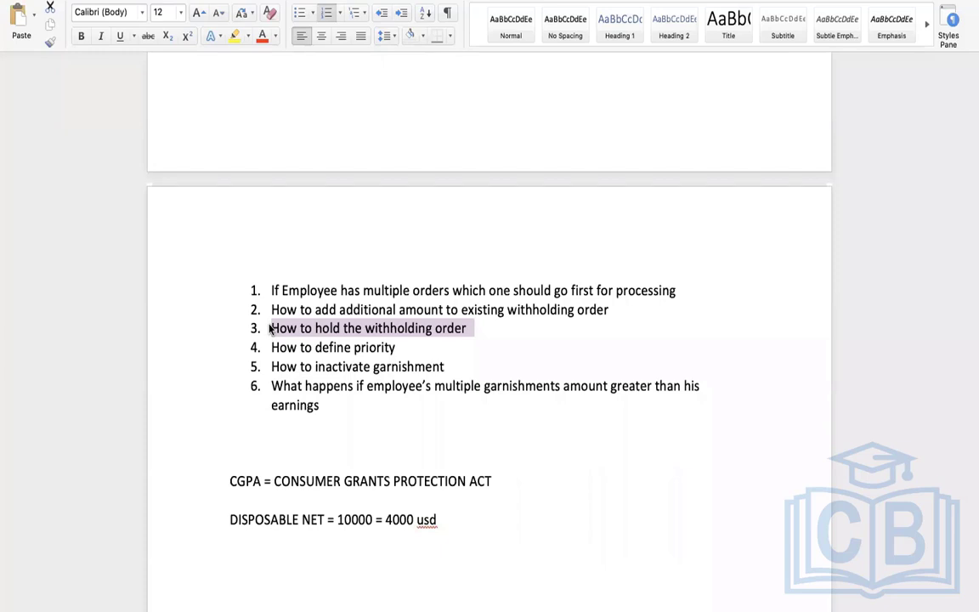
pyautogui.hotkey('ctrl', 'Right')
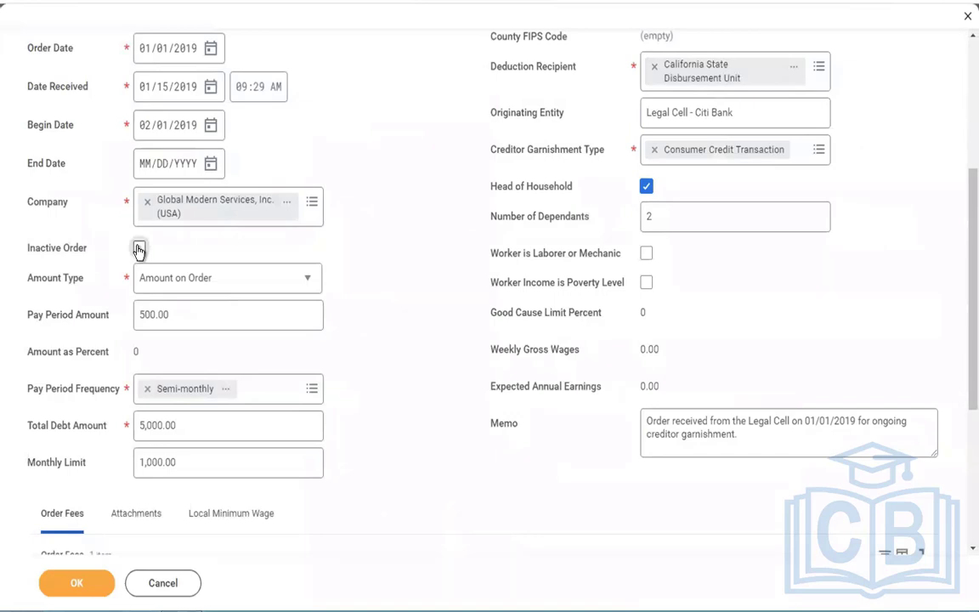
# Highlight the question on defining priority in the Word notes and return to the worker's withholding orders in Workday
pyautogui.hotkey('ctrl', 'Left')
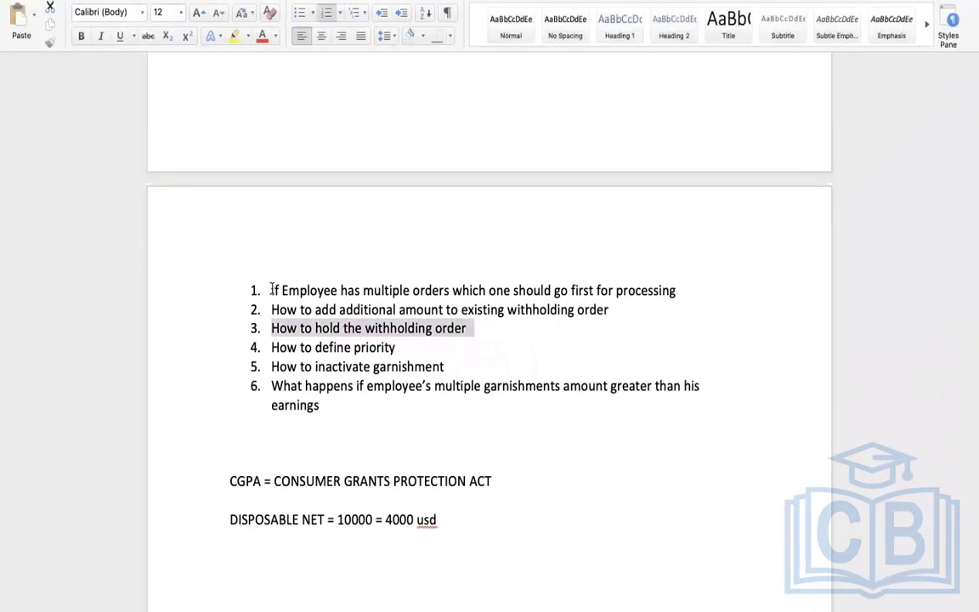
pyautogui.moveTo(396, 348); pyautogui.dragTo(272, 351)
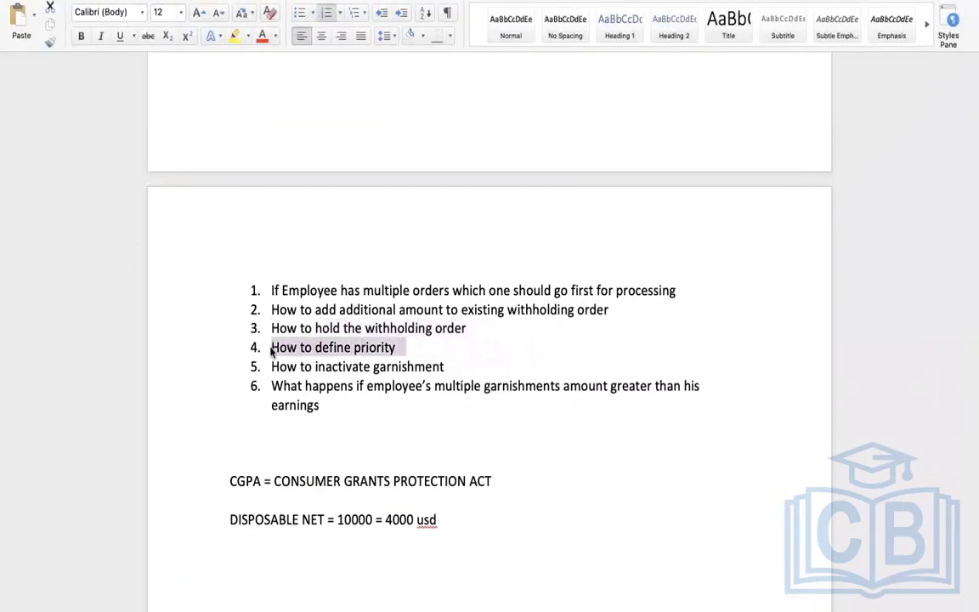
pyautogui.hotkey('ctrl', 'Right')
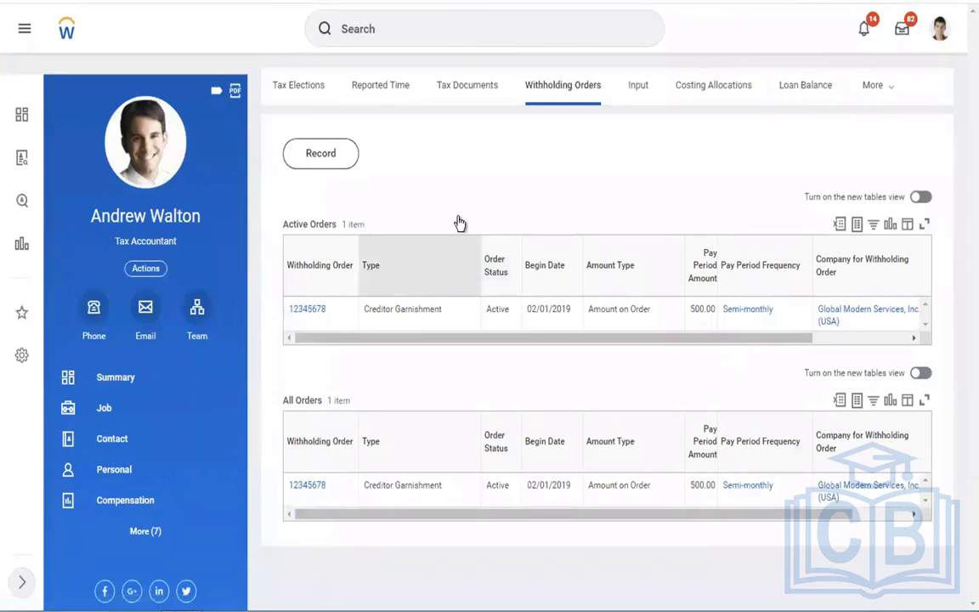
# Override the active creditor garnishment order's priority with 1 and complete the task
pyautogui.moveTo(334, 315)
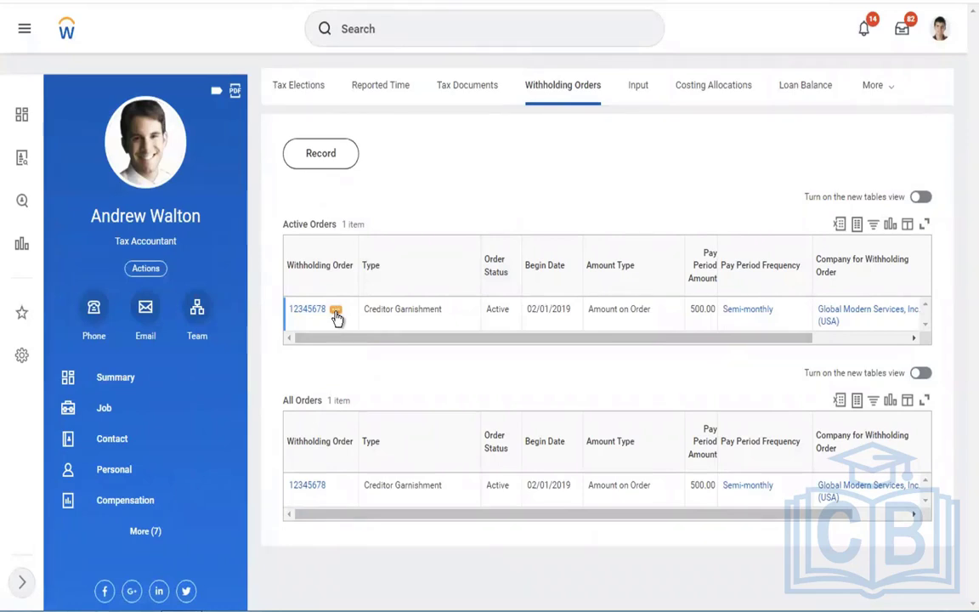
pyautogui.click(336, 313)
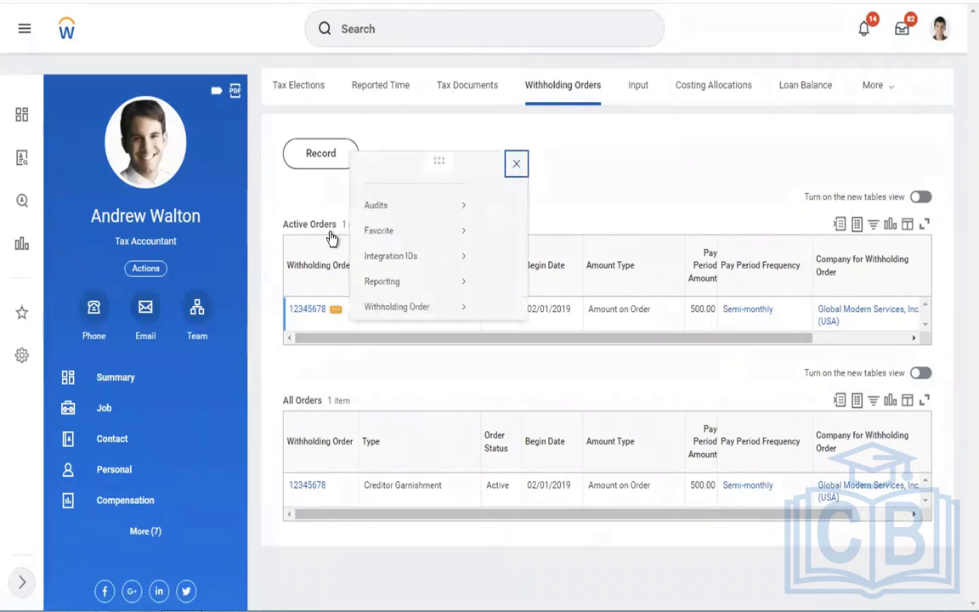
pyautogui.moveTo(379, 195)
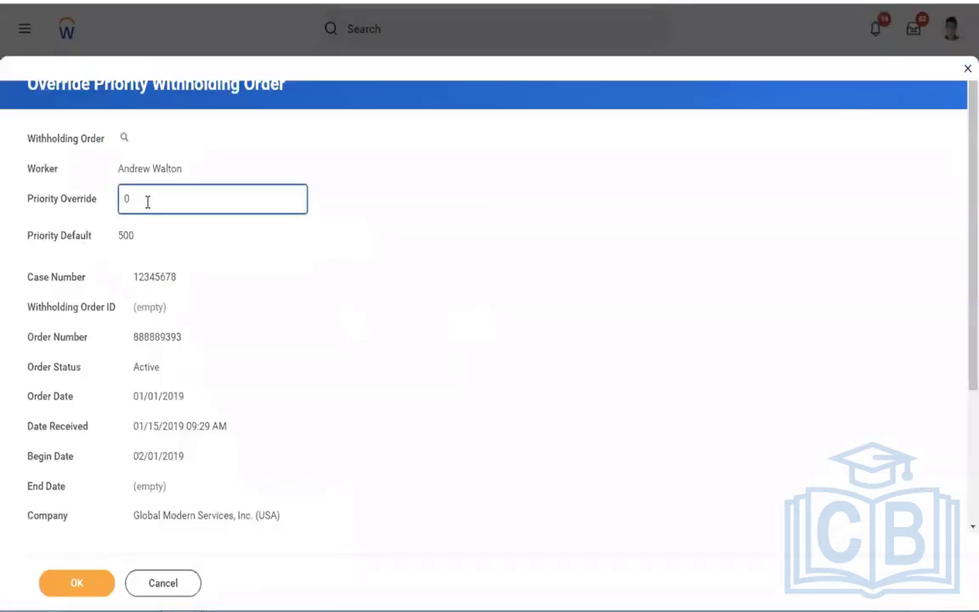
pyautogui.press('BackSpace')
pyautogui.write('1')
pyautogui.click(147, 248)
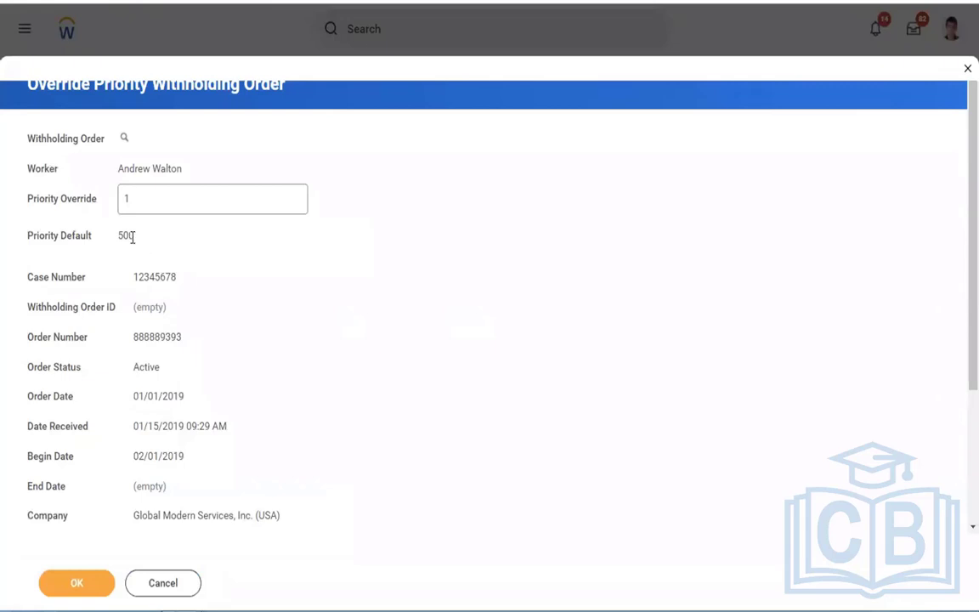
pyautogui.click(153, 198)
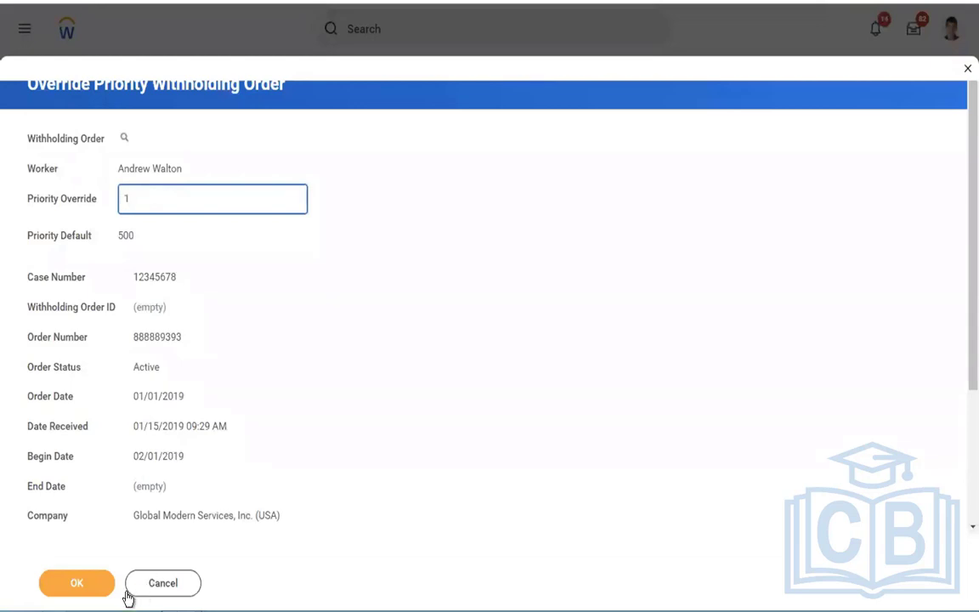
pyautogui.click(77, 595)
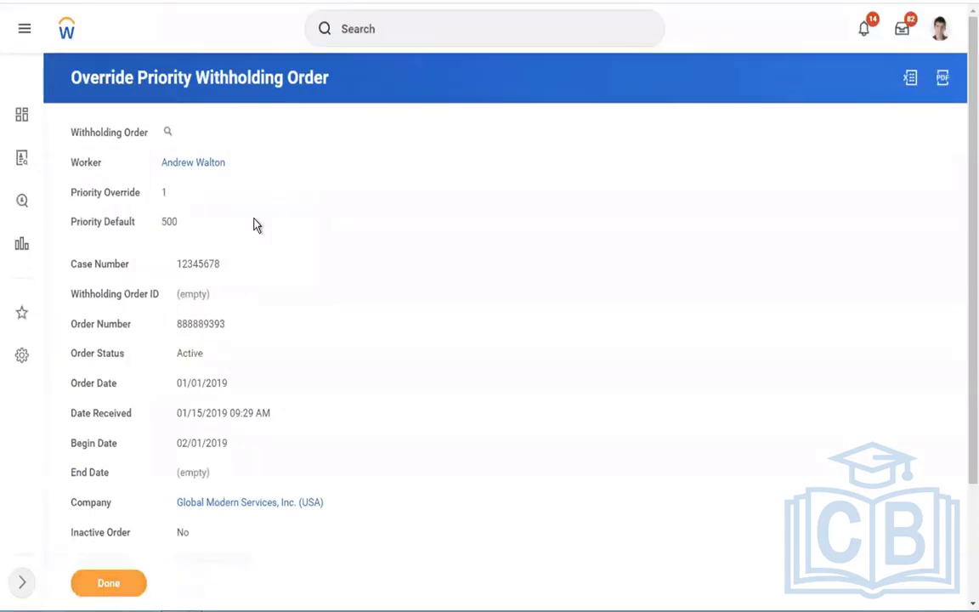
pyautogui.click(110, 580)
# Go over the Word notes on inactivating garnishments, multiple garnishments exceeding earnings, and the disposable net line
pyautogui.hotkey('ctrl', 'Right')
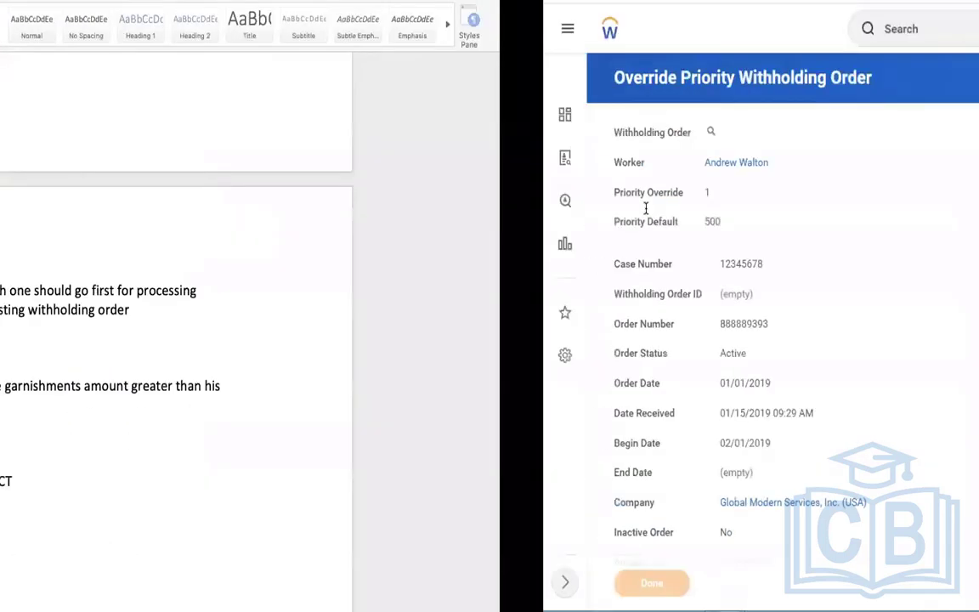
pyautogui.moveTo(446, 367); pyautogui.dragTo(299, 329)
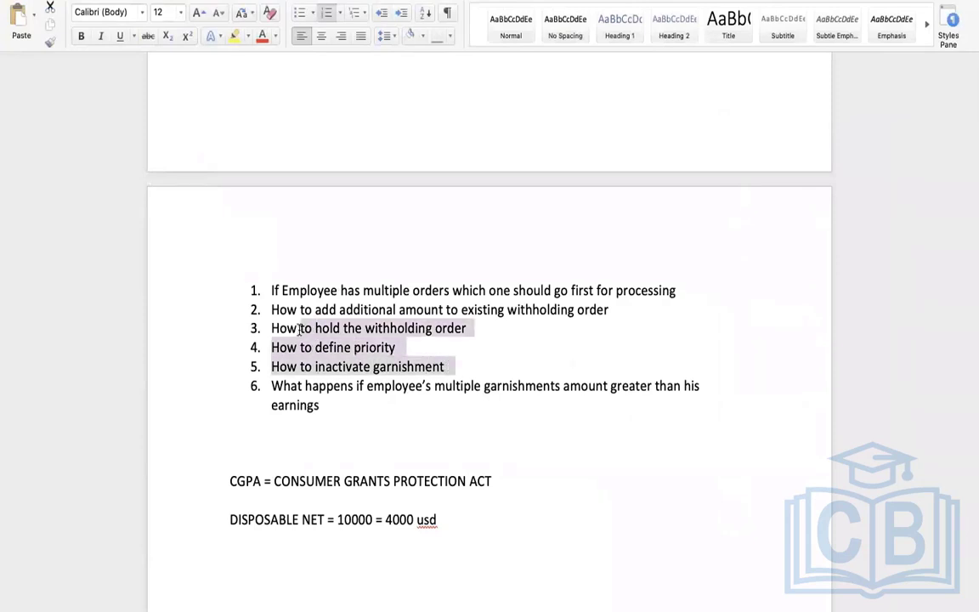
pyautogui.click(385, 384)
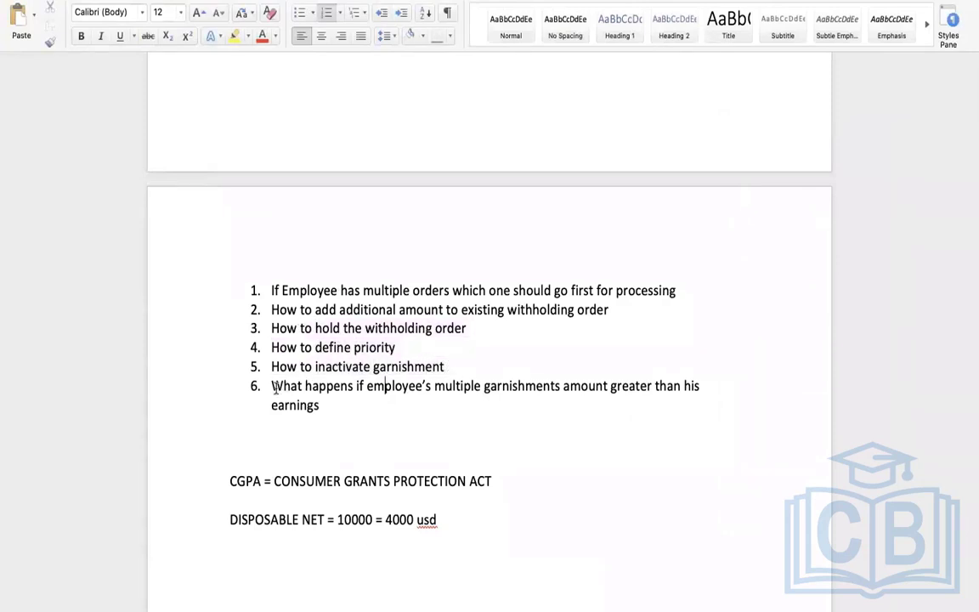
pyautogui.tripleClick(333, 389)
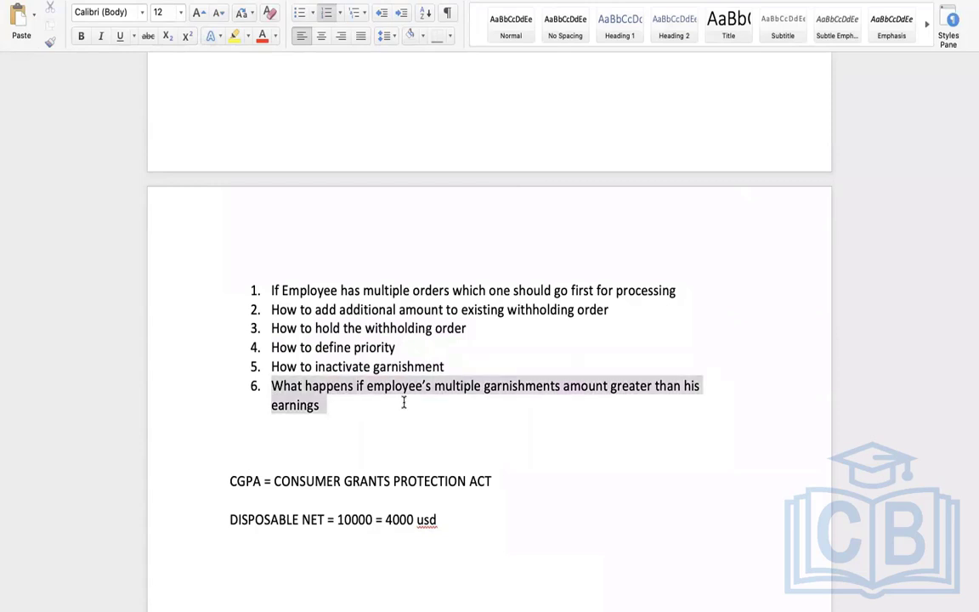
pyautogui.click(353, 414)
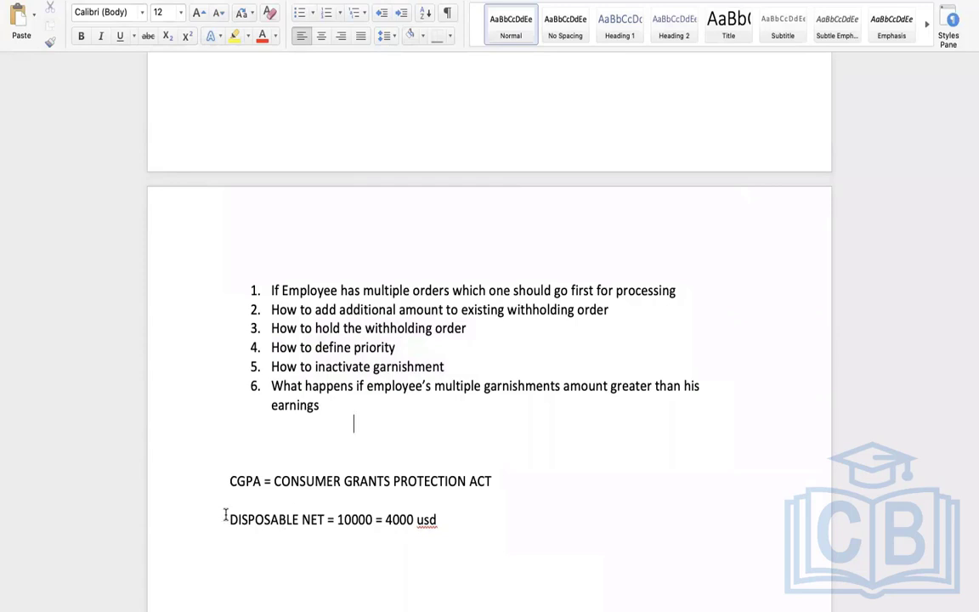
pyautogui.moveTo(228, 519); pyautogui.dragTo(455, 529)
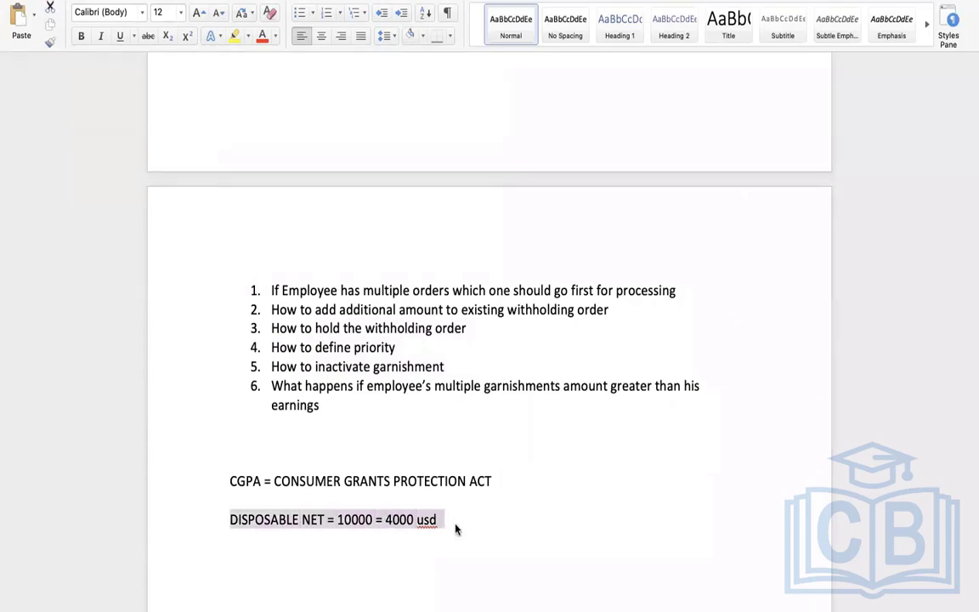
pyautogui.click(329, 396)
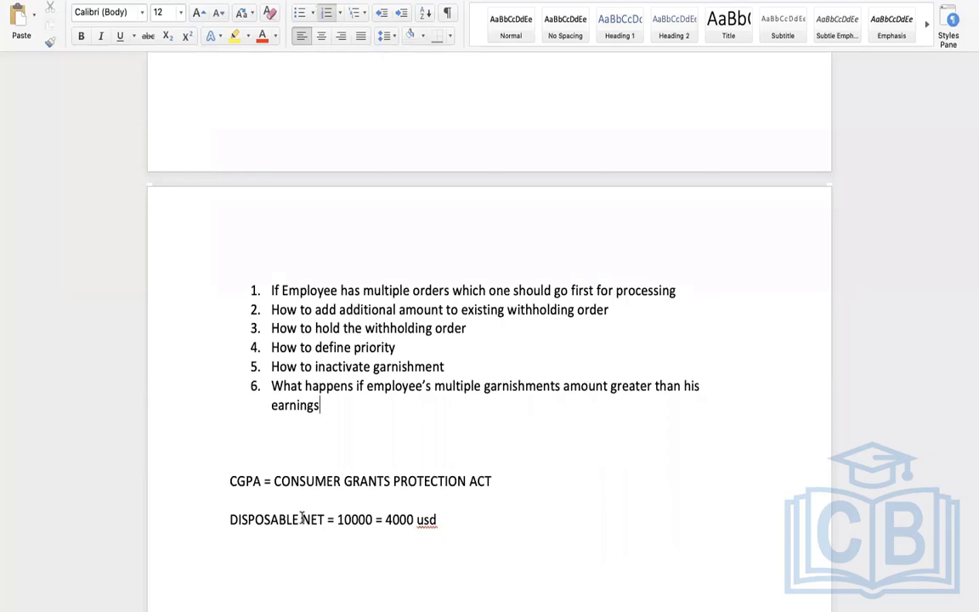
# Return to Workday and examine the gross pay, deductions and net pay in the worker's payroll results
pyautogui.hotkey('ctrl', 'Right')
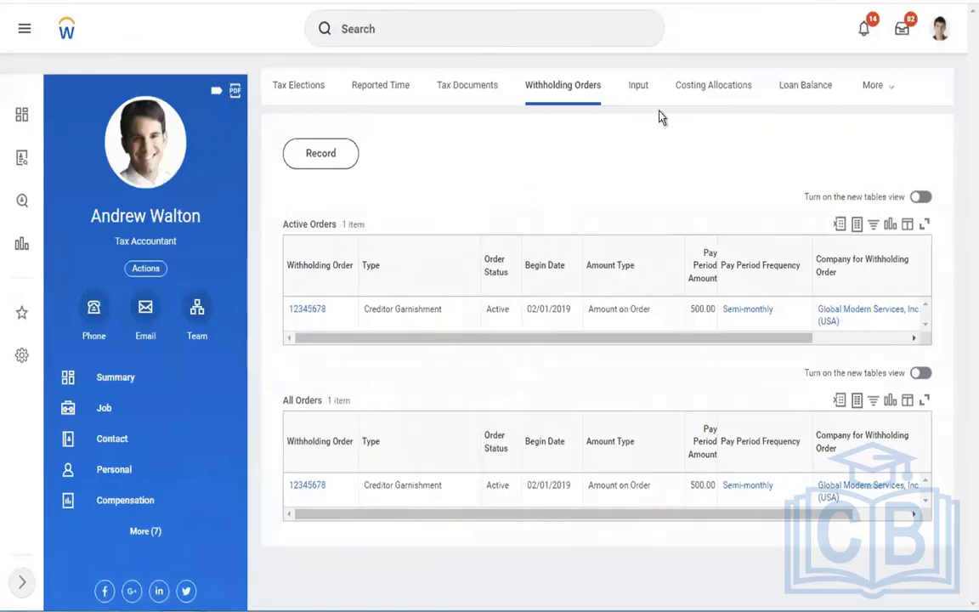
pyautogui.click(867, 102)
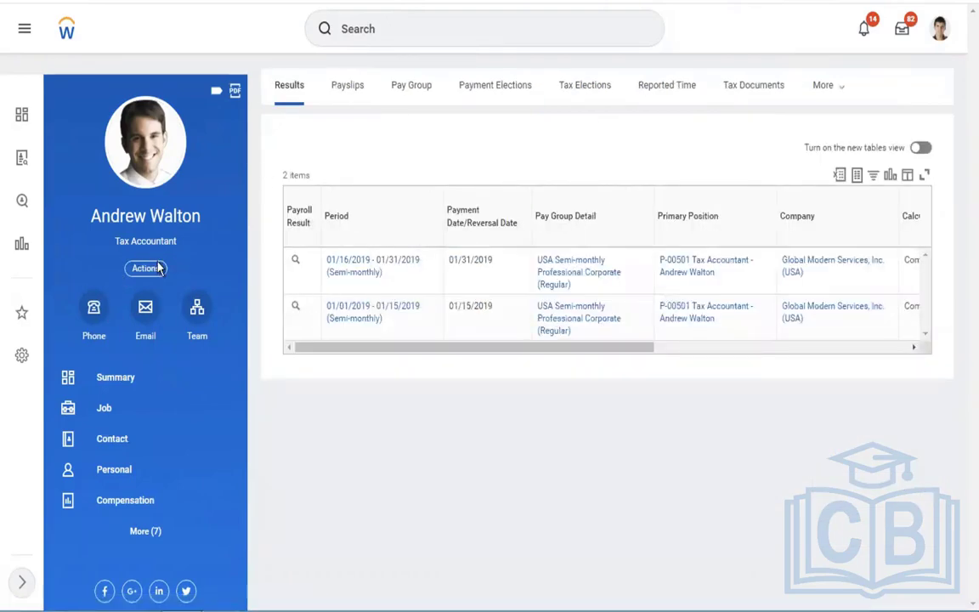
pyautogui.moveTo(542, 348); pyautogui.dragTo(902, 338)
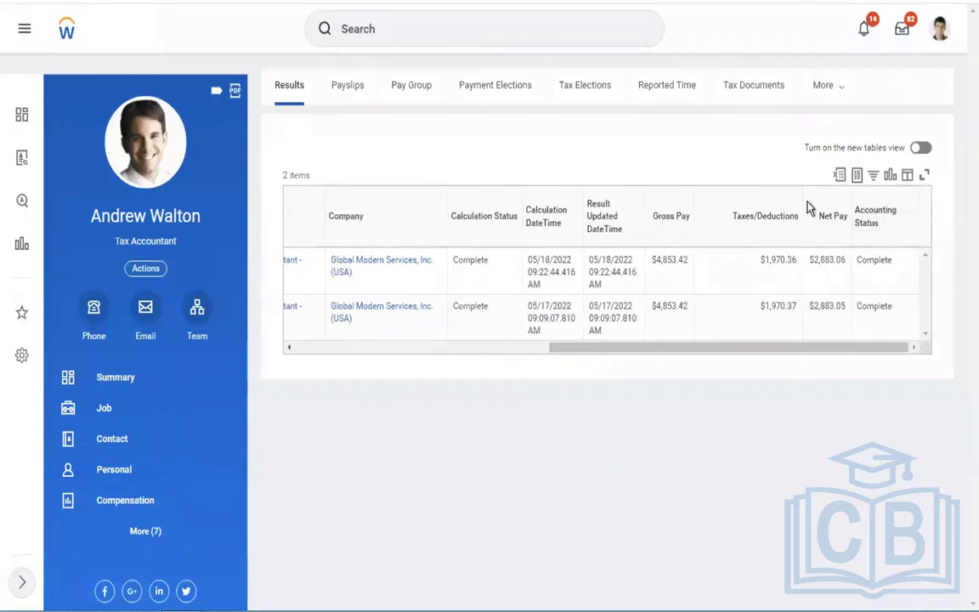
# Search for "RUN PAY CALC" from a separate view of the worker's profile and open the Run Pay Calculation task
pyautogui.click(444, 32)
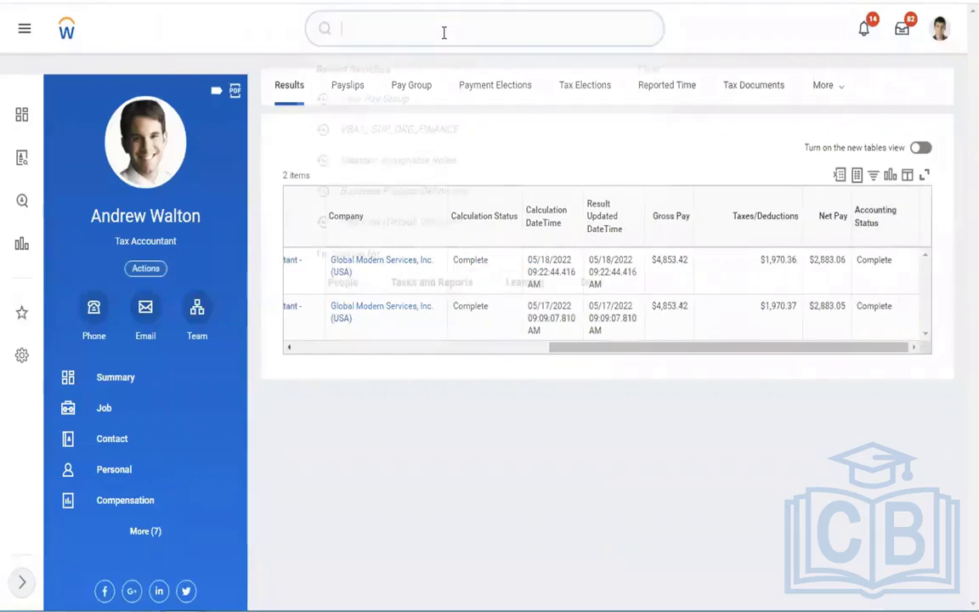
pyautogui.write('R')
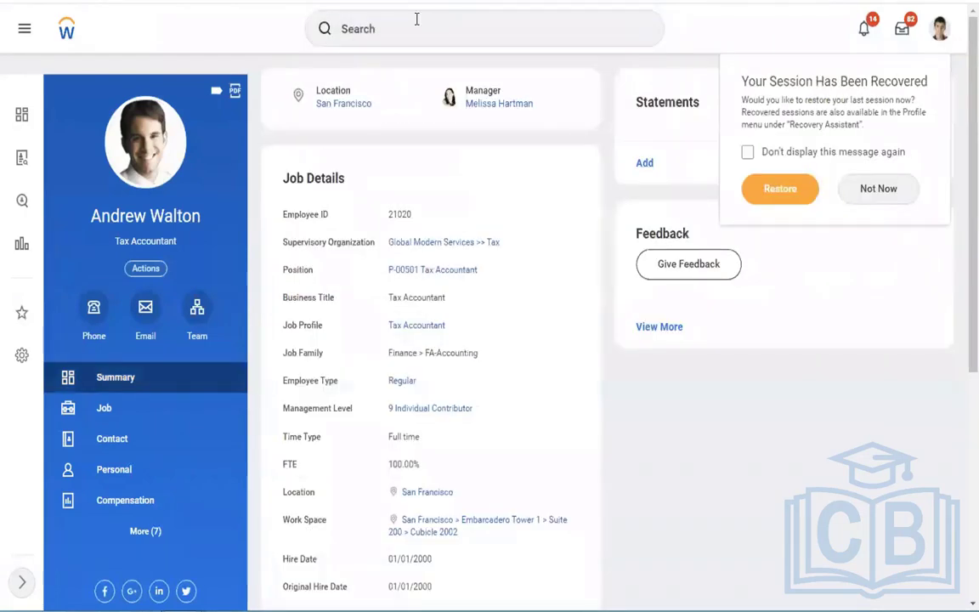
pyautogui.click(391, 28)
pyautogui.write('RUN PA')
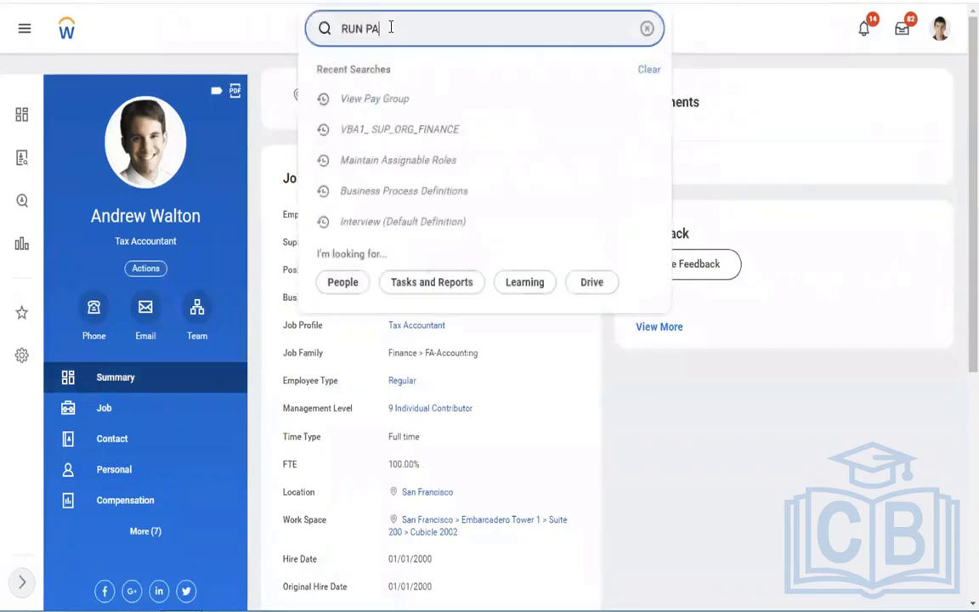
pyautogui.write('Y CALC')
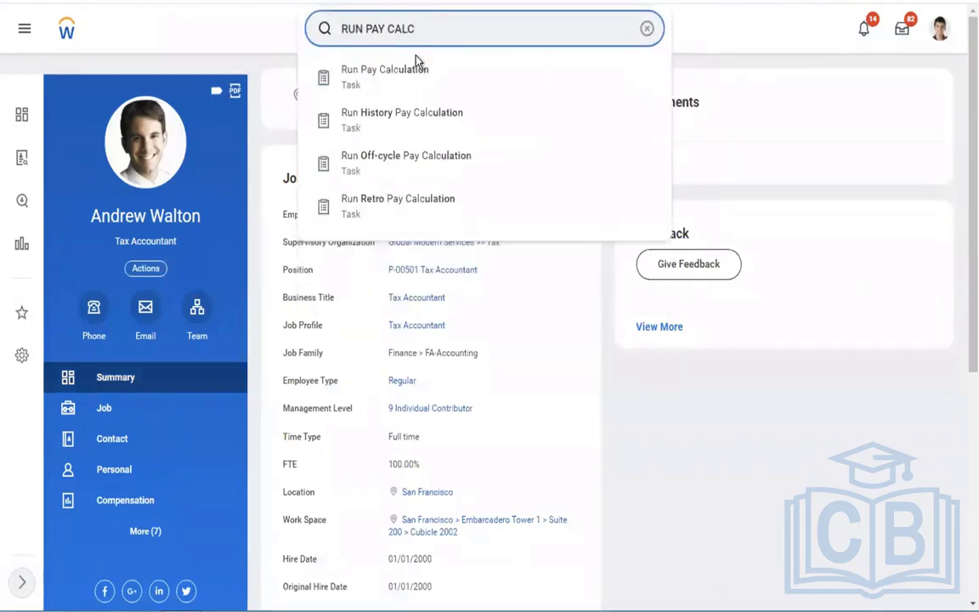
pyautogui.click(403, 73)
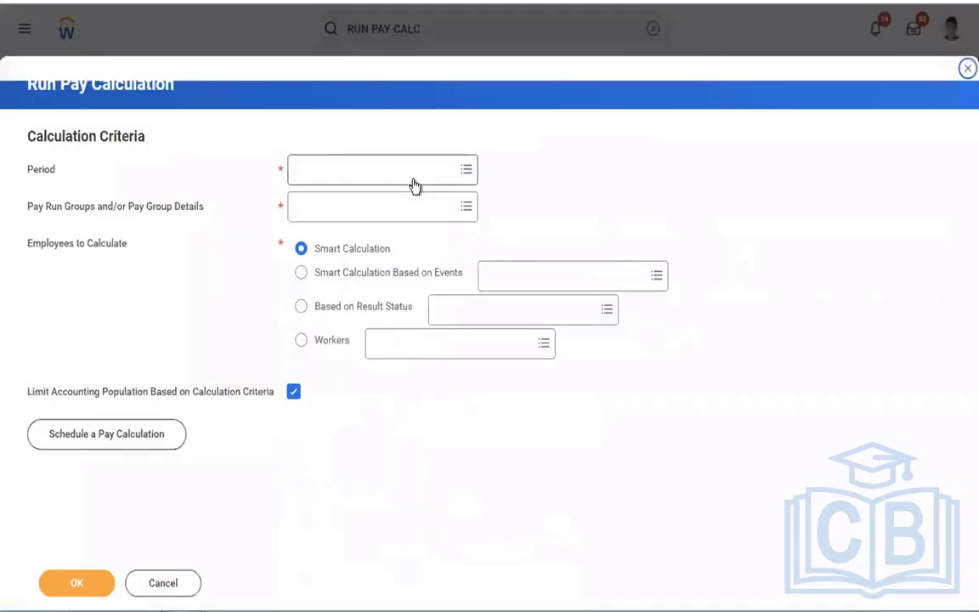
# Run the pay calculation for period 02/01/2019 - 02/15/2019 (Semi-monthly) and pay group detail USA Semi-monthly Professional Corporate: Regular (Semi-monthly)
pyautogui.click(362, 173)
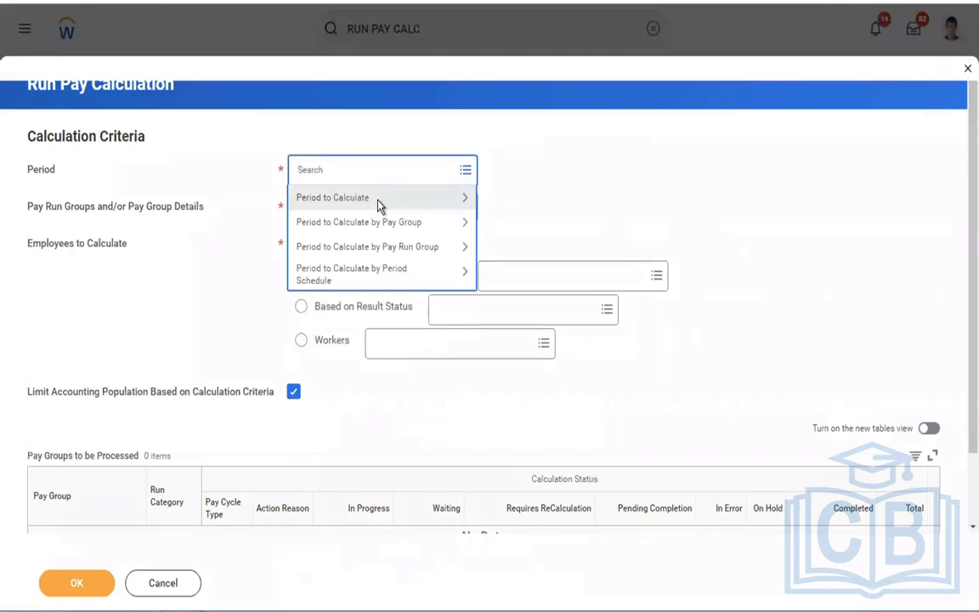
pyautogui.click(380, 200)
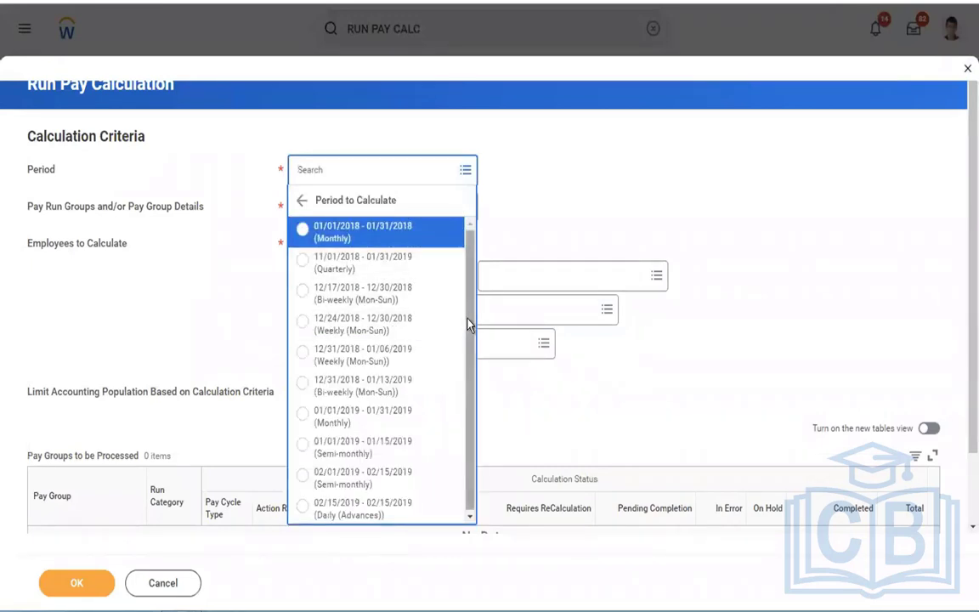
pyautogui.click(357, 493)
pyautogui.click(398, 219)
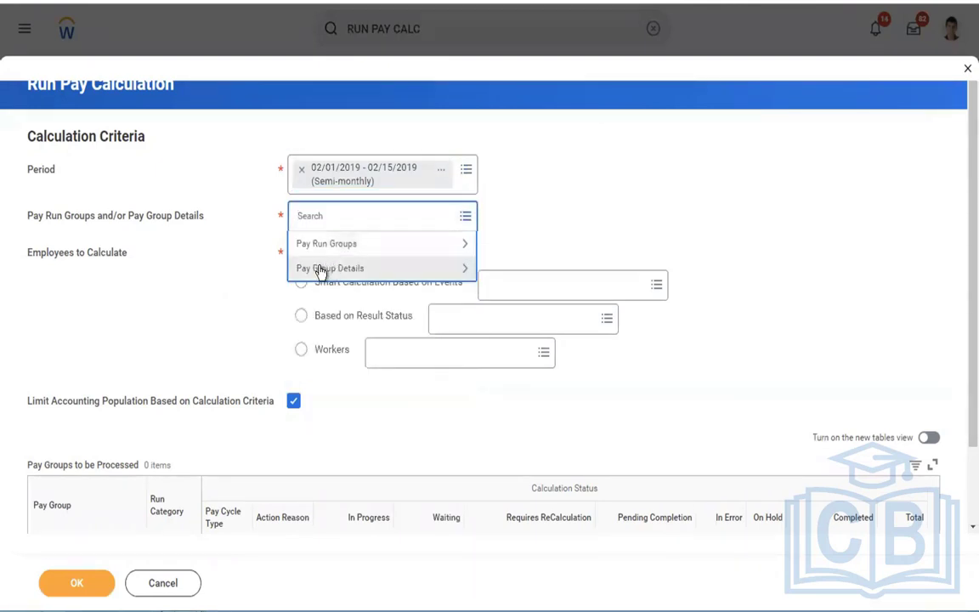
pyautogui.click(320, 271)
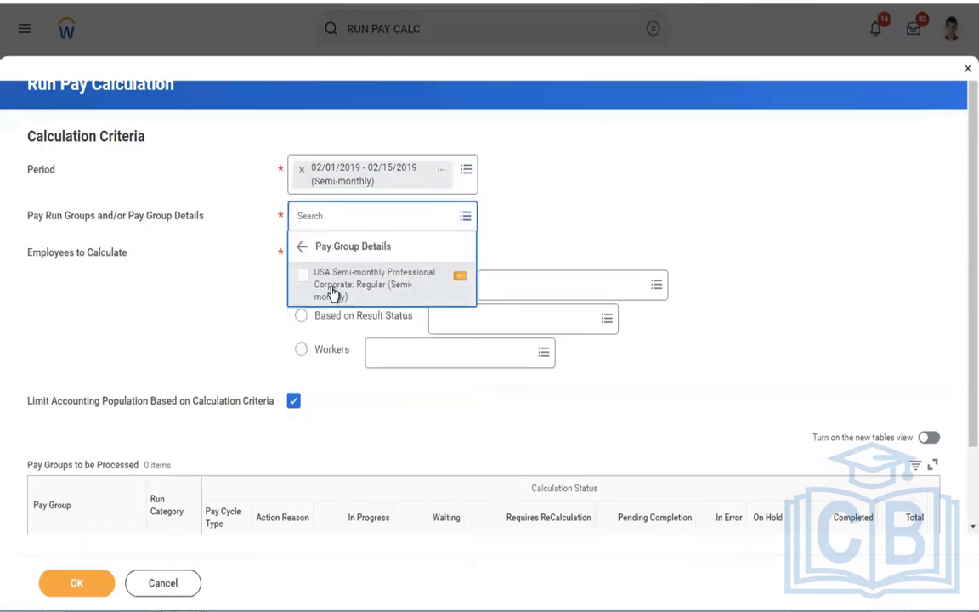
pyautogui.click(333, 293)
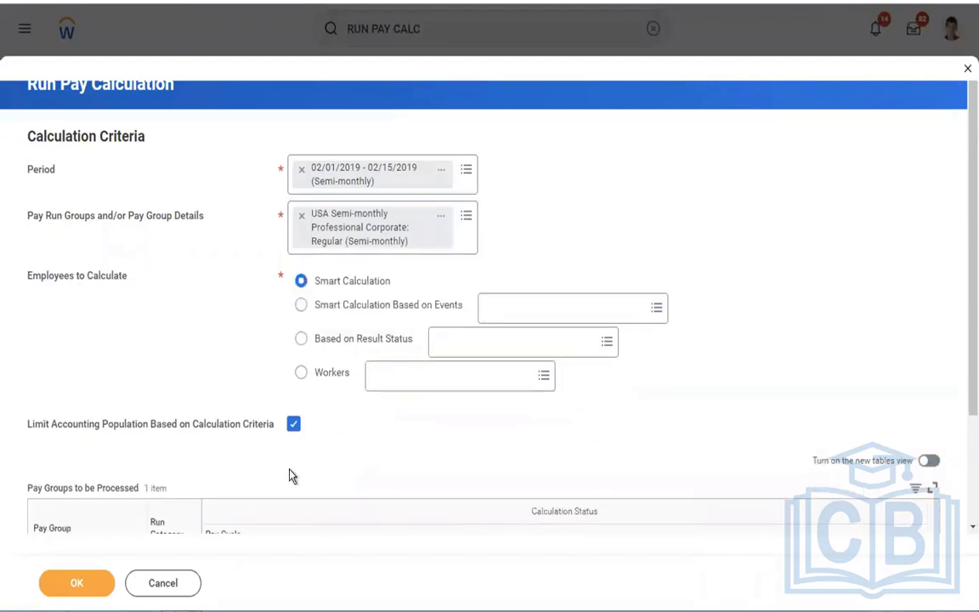
pyautogui.click(73, 588)
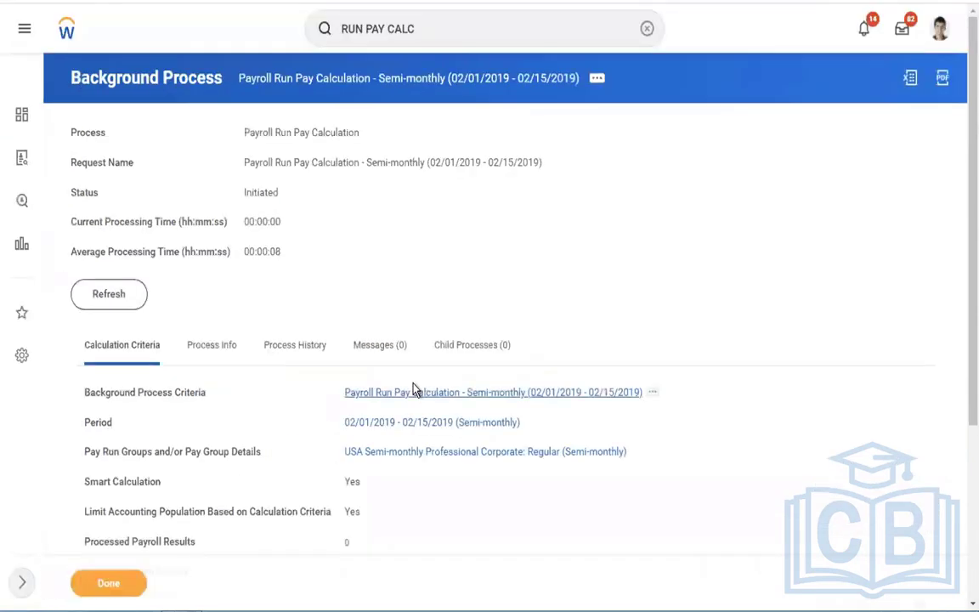
# Refresh the pay calculation's background process until it finishes and look over its details
pyautogui.click(99, 302)
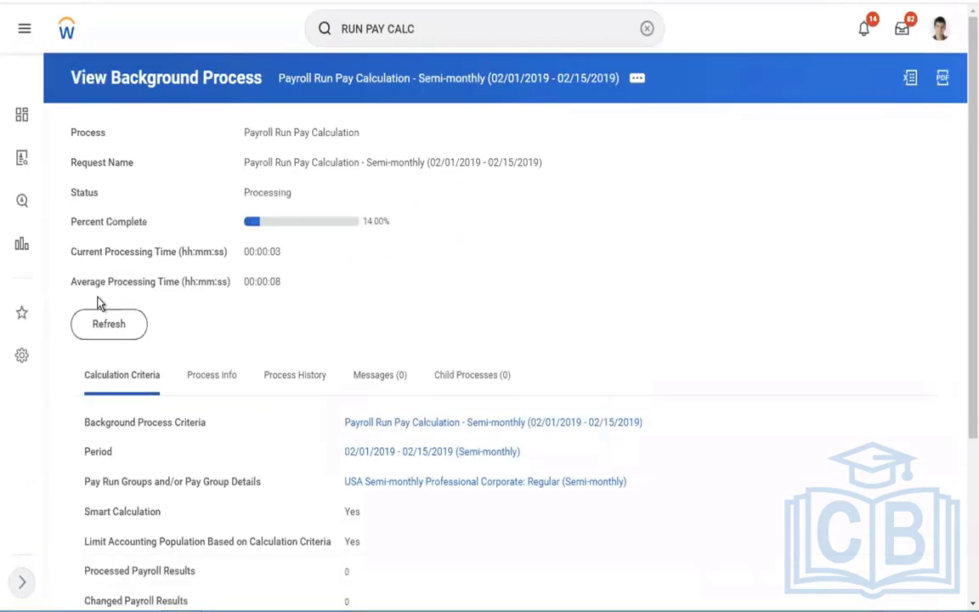
pyautogui.click(126, 326)
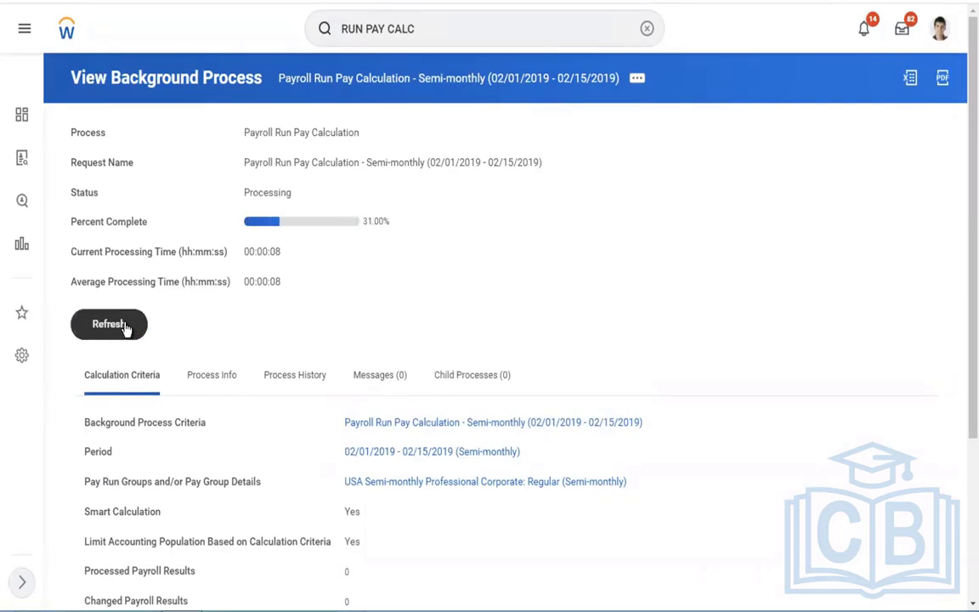
pyautogui.click(126, 326)
pyautogui.click(126, 326)
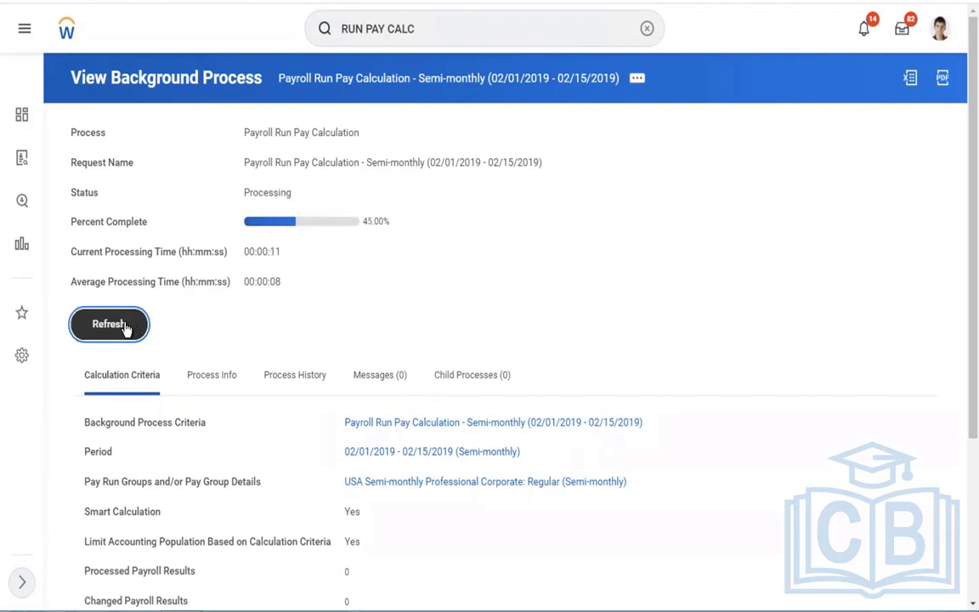
pyautogui.click(127, 328)
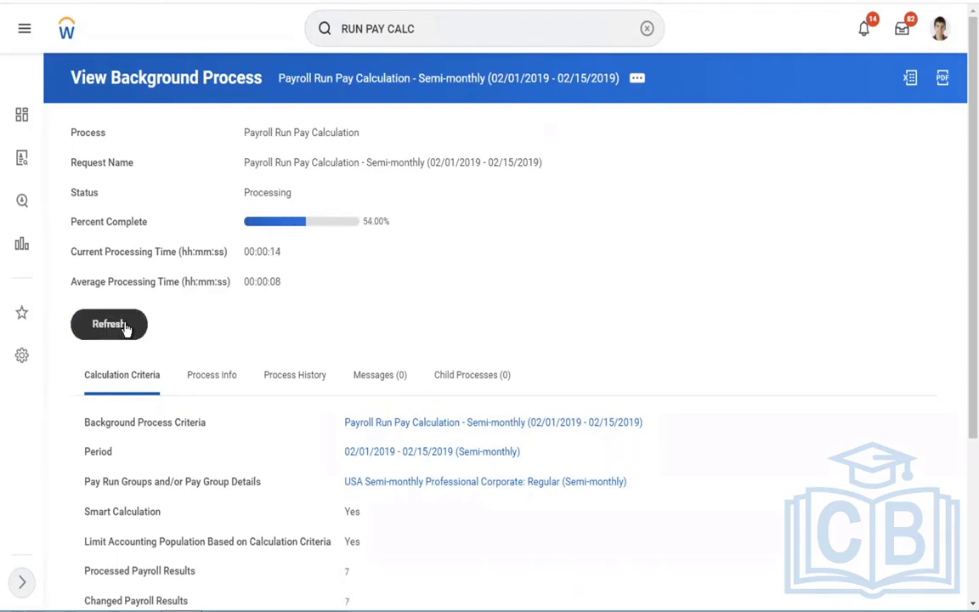
pyautogui.click(126, 326)
pyautogui.click(125, 327)
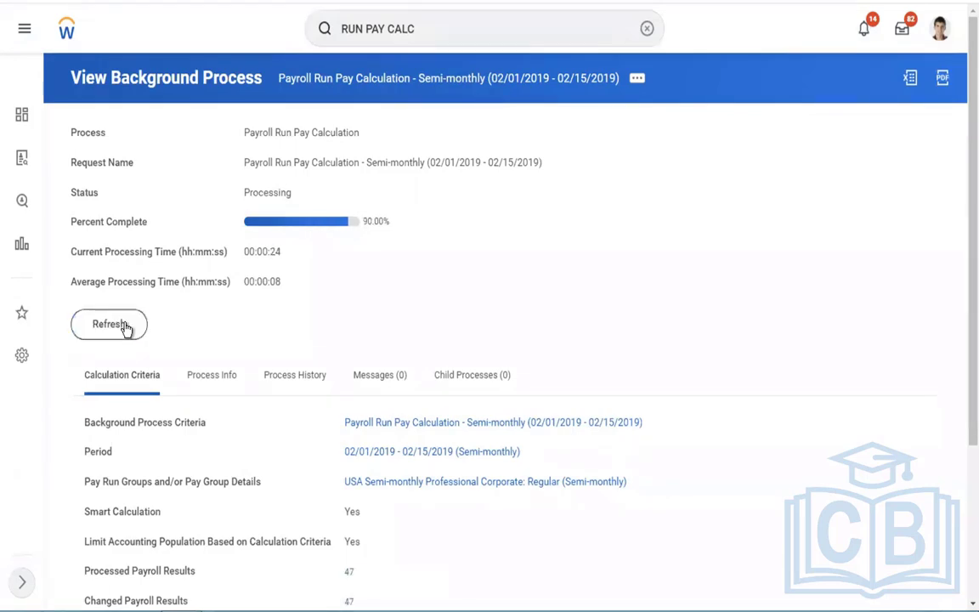
pyautogui.click(126, 327)
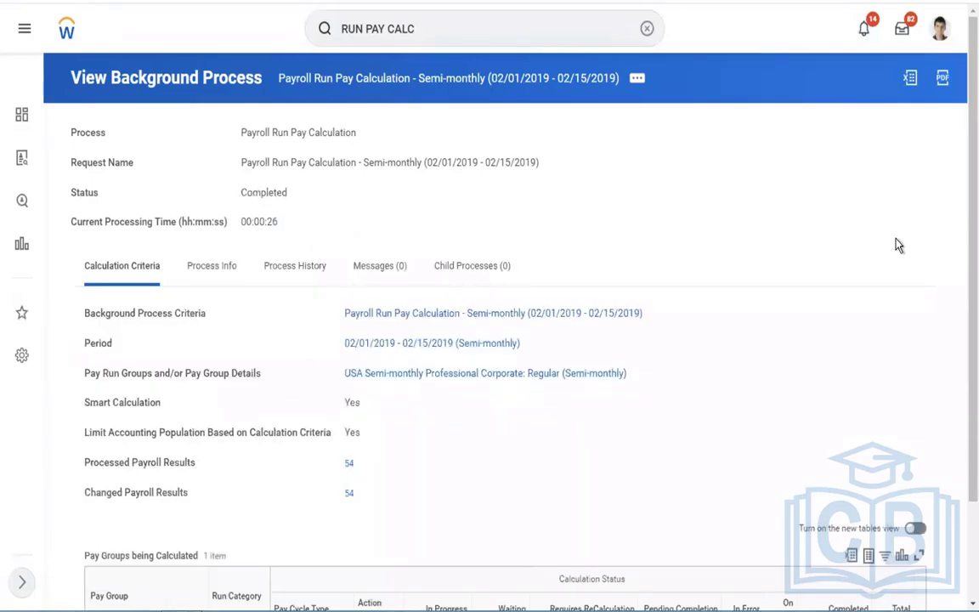
pyautogui.scroll(-3, 898, 245)
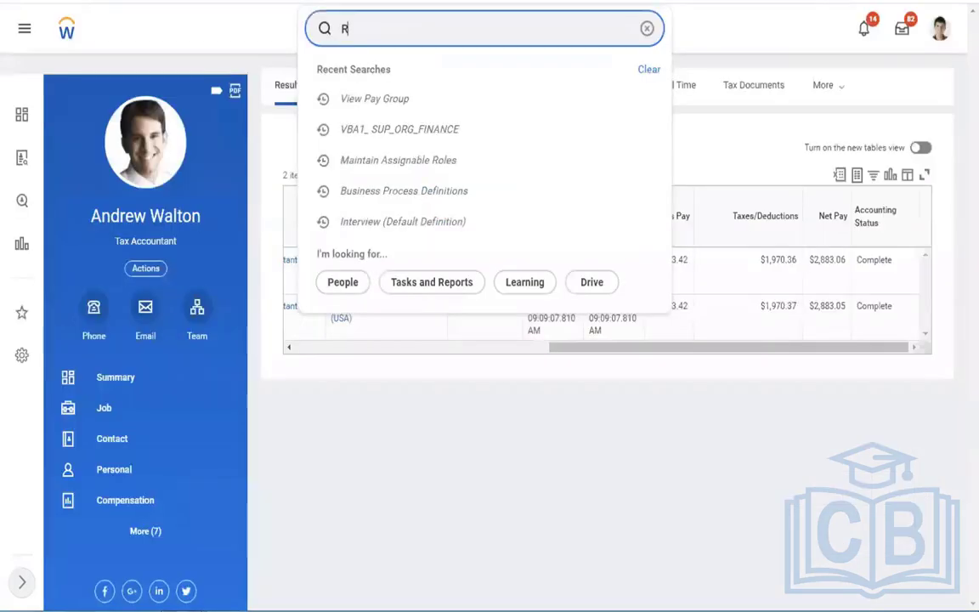
# Return to the worker's payroll results, reload them, and view the payslip for the 02/01/2019 - 02/15/2019 period
pyautogui.click(646, 353)
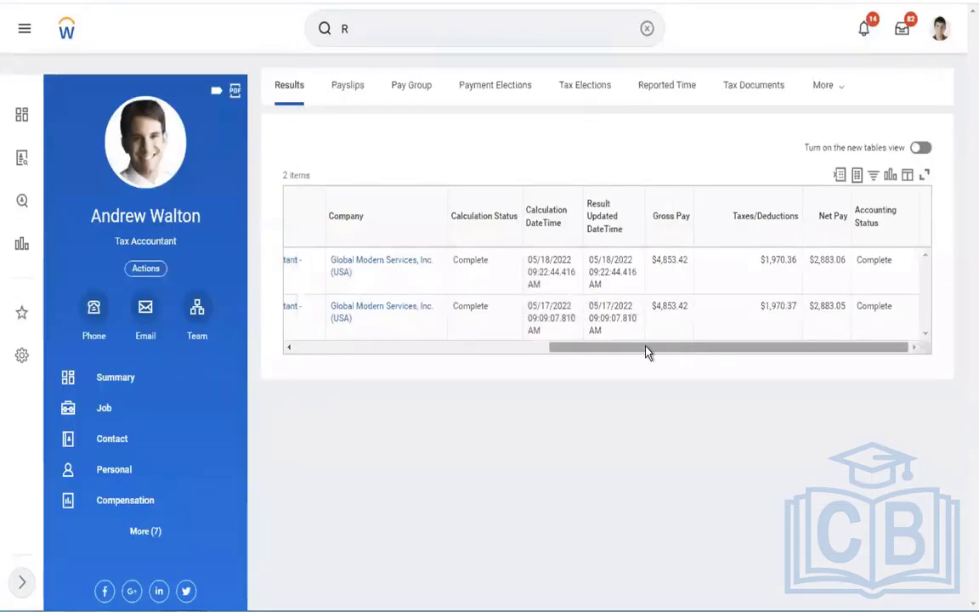
pyautogui.moveTo(645, 353); pyautogui.dragTo(243, 321)
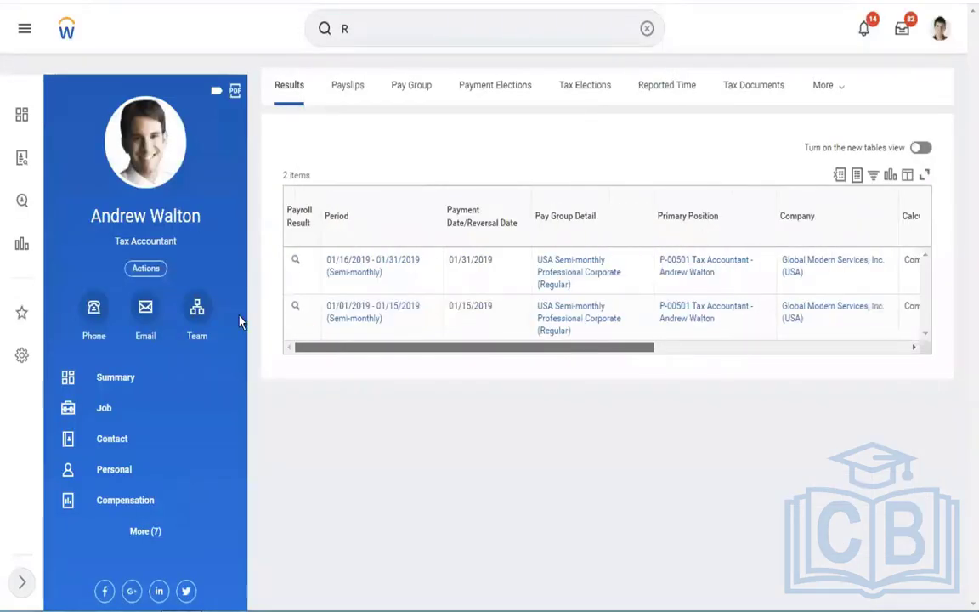
pyautogui.click(344, 96)
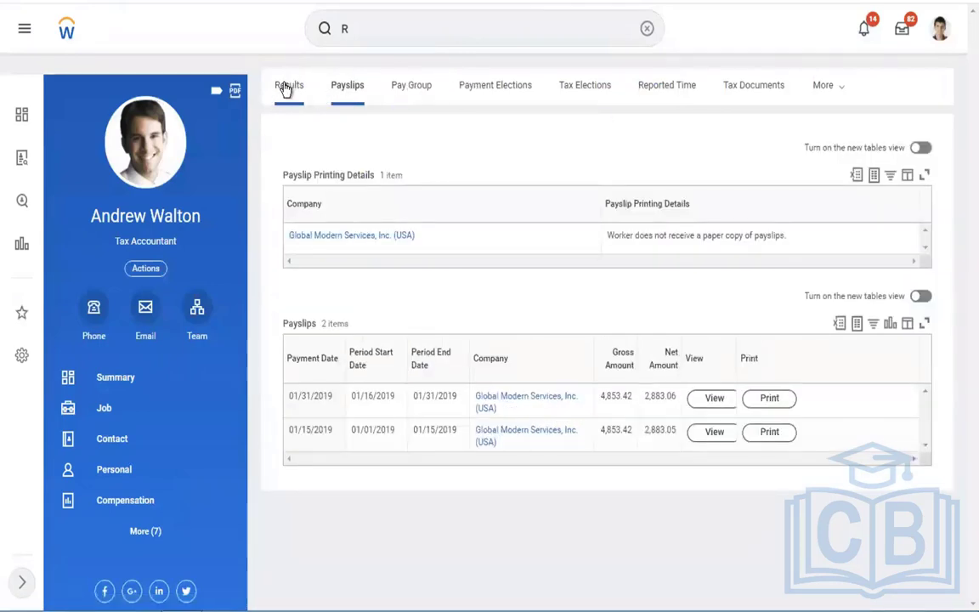
pyautogui.click(287, 86)
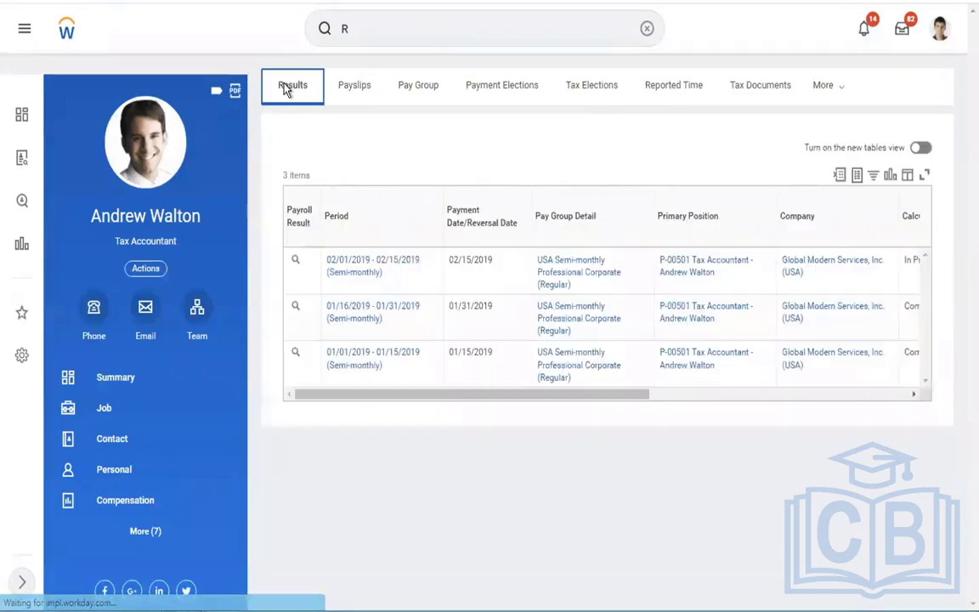
pyautogui.click(308, 262)
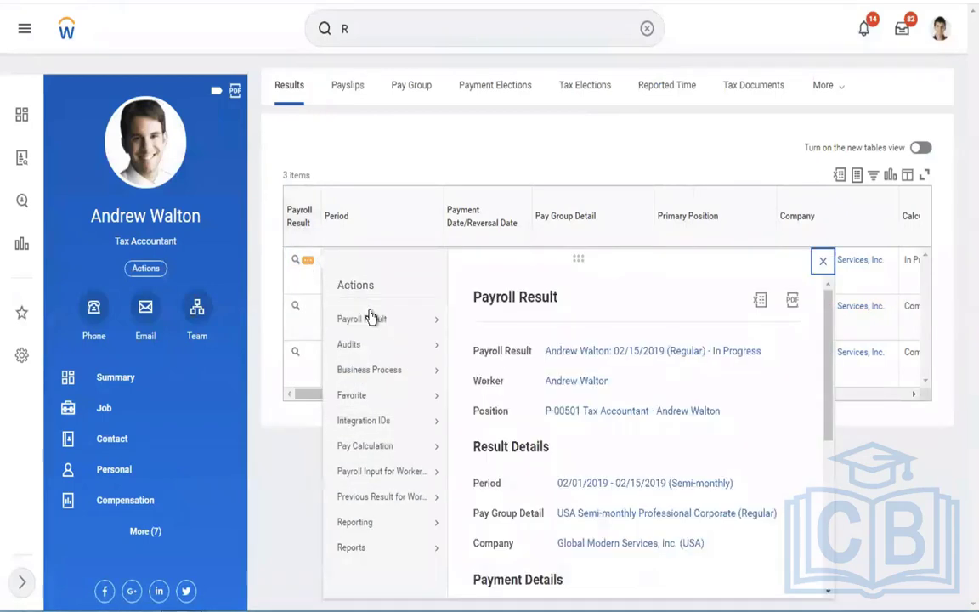
pyautogui.moveTo(371, 317)
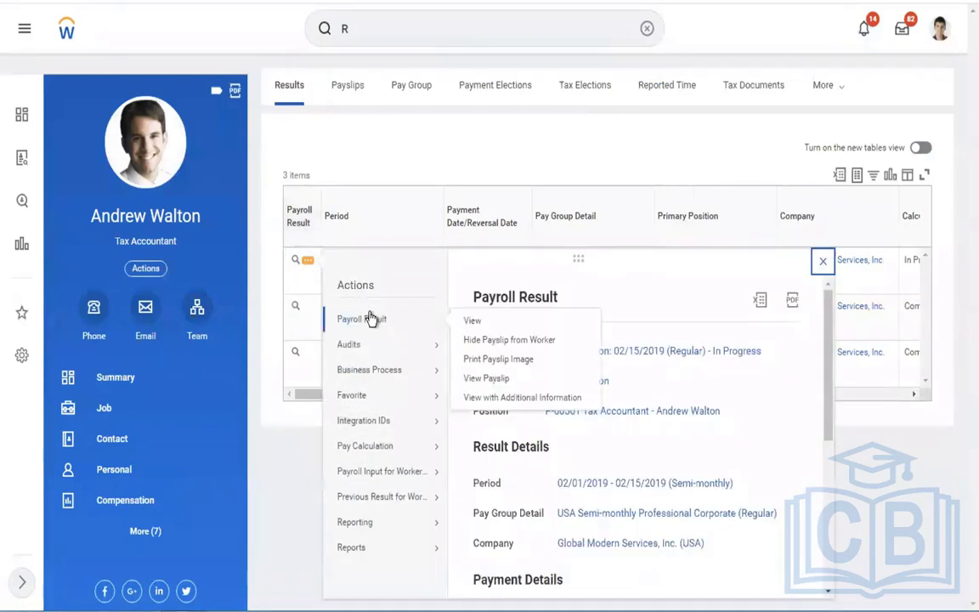
pyautogui.click(486, 377)
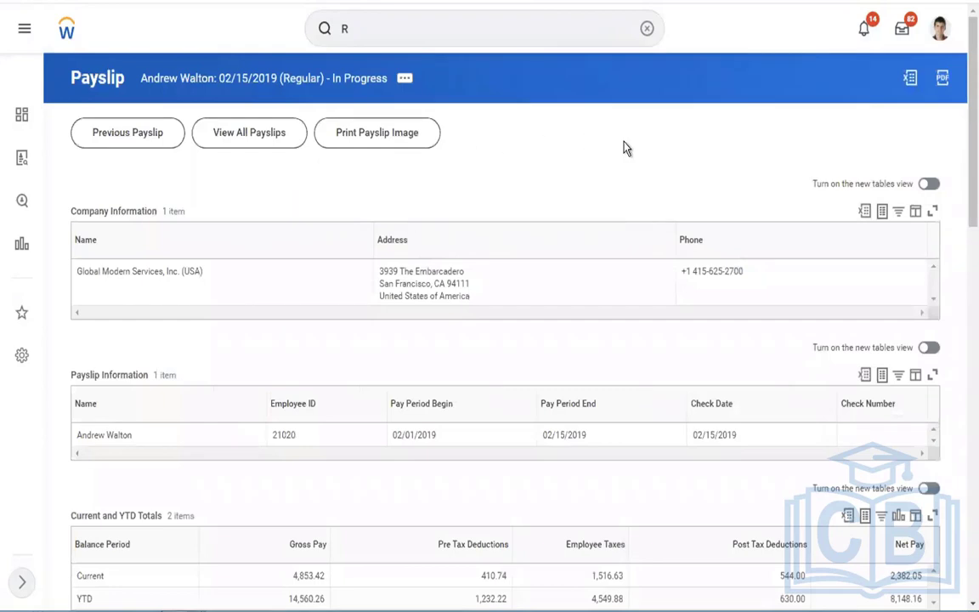
# Review the payslip and highlight the Creditor Garnishment and IWO Employer Fee lines with their amounts in Post Tax Deductions
pyautogui.scroll(-5, 625, 148)
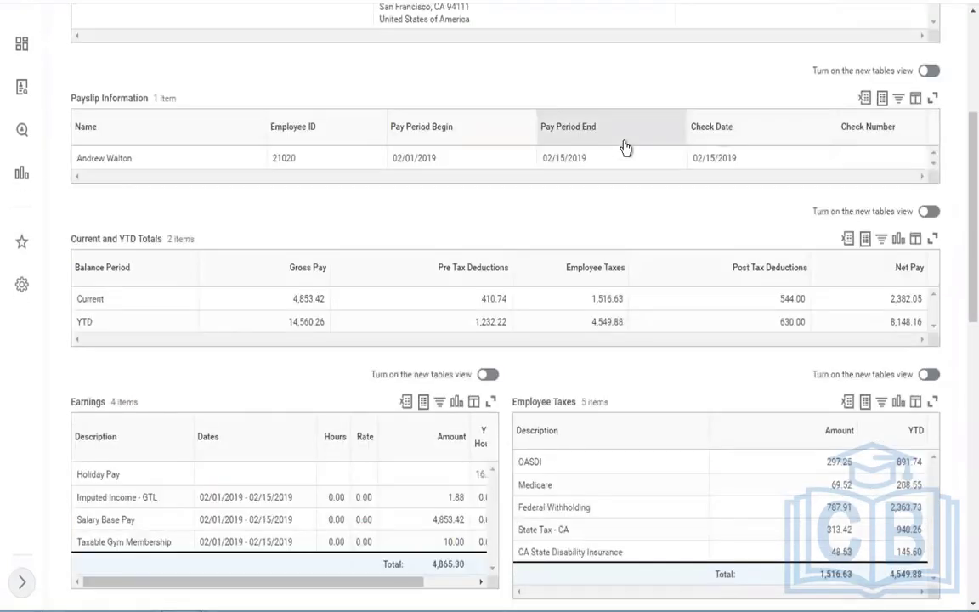
pyautogui.scroll(-5, 624, 149)
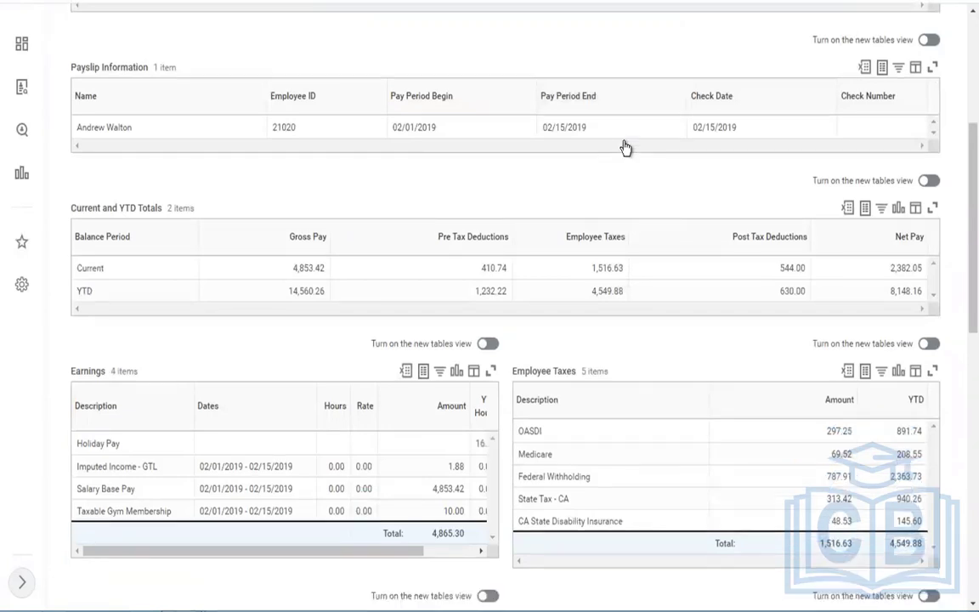
pyautogui.scroll(-2, 624, 149)
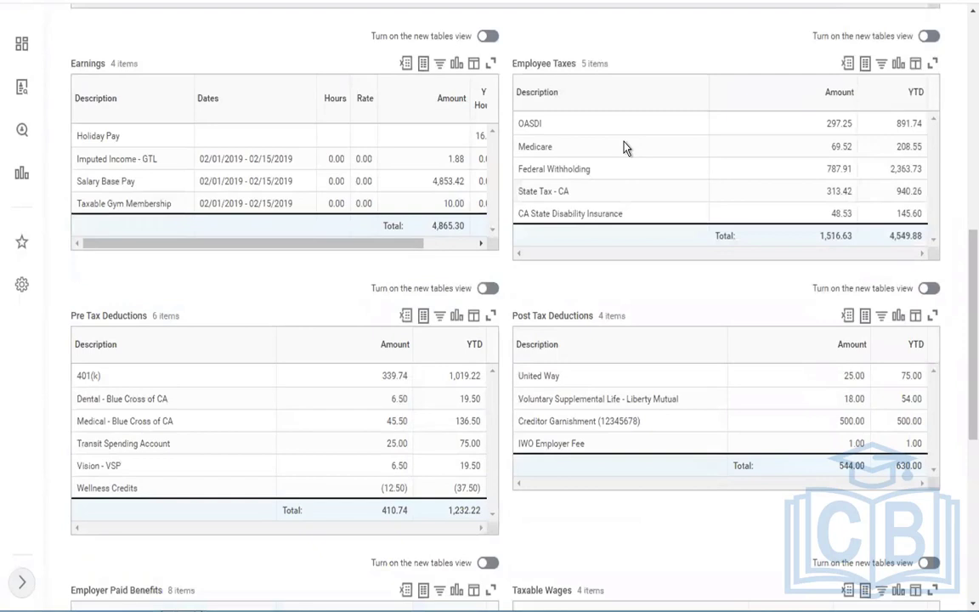
pyautogui.scroll(-1, 625, 149)
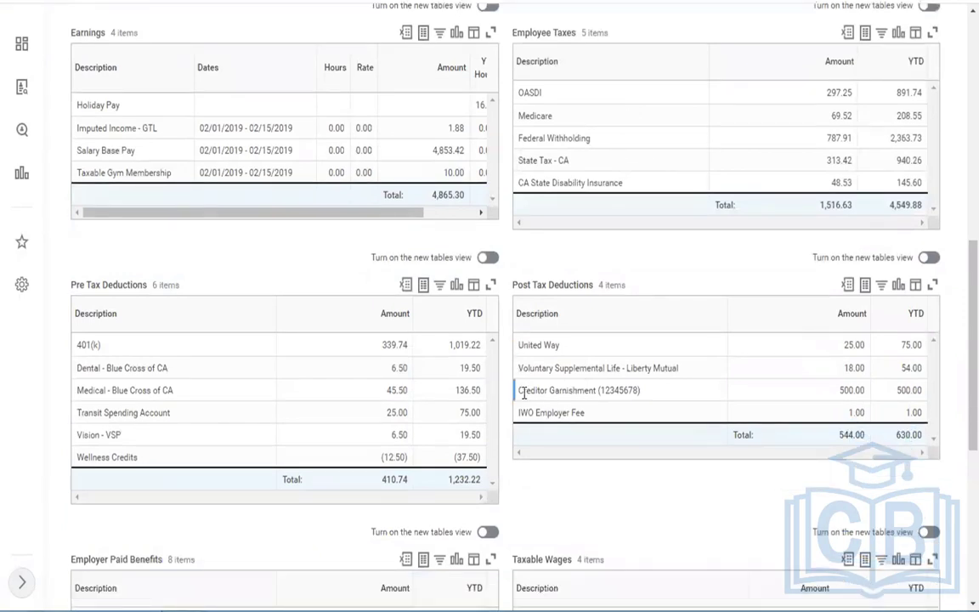
pyautogui.moveTo(522, 390); pyautogui.dragTo(627, 407)
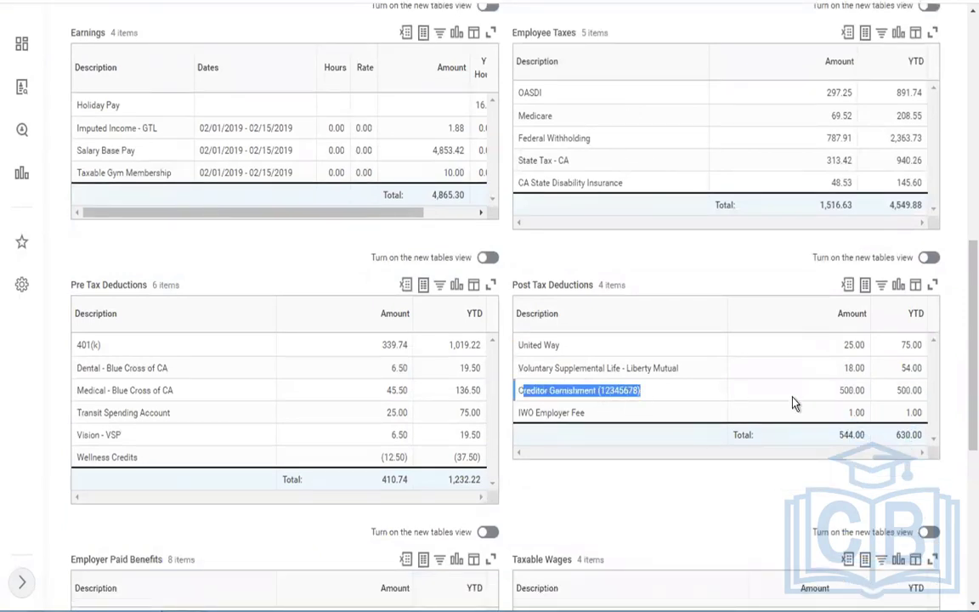
pyautogui.moveTo(792, 404); pyautogui.dragTo(920, 412)
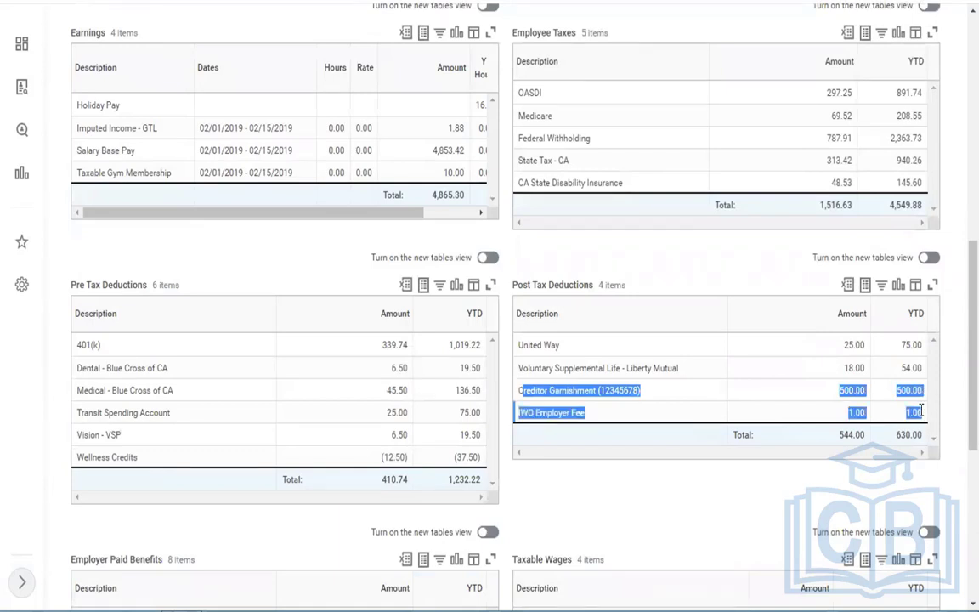